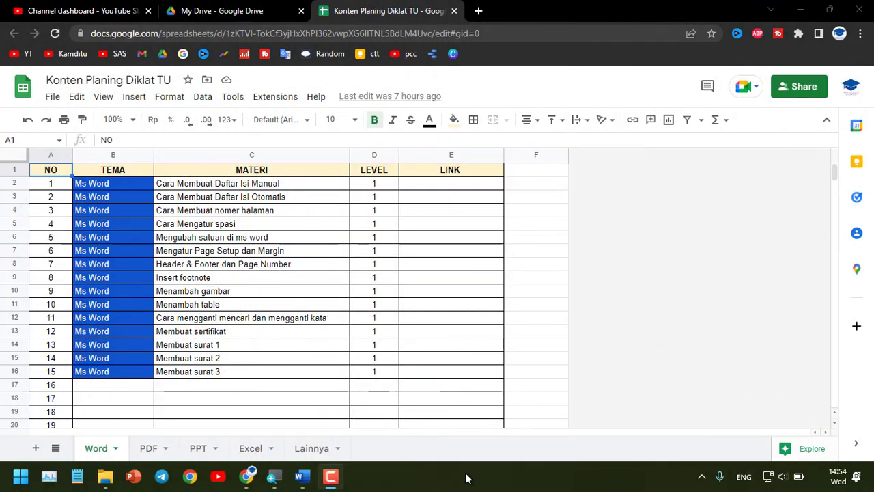
Switch to the Word document Membuat daftar isi otomatis.docx and examine the manually typed DAFTAR ISI and its neighbouring pages
{"action": "left_click", "coordinate": [312, 476]}
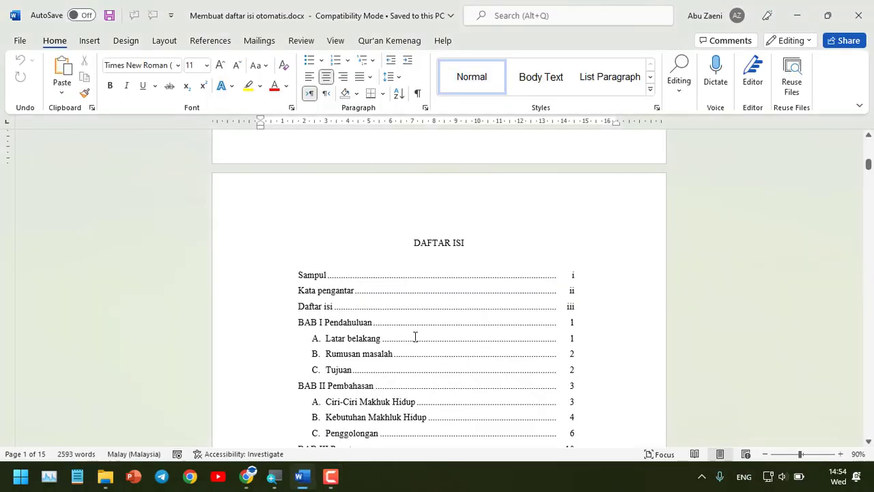
{"action": "scroll", "coordinate": [415, 333], "scroll_direction": "up", "scroll_amount": 2}
{"action": "scroll", "coordinate": [416, 334], "scroll_direction": "up", "scroll_amount": 10}
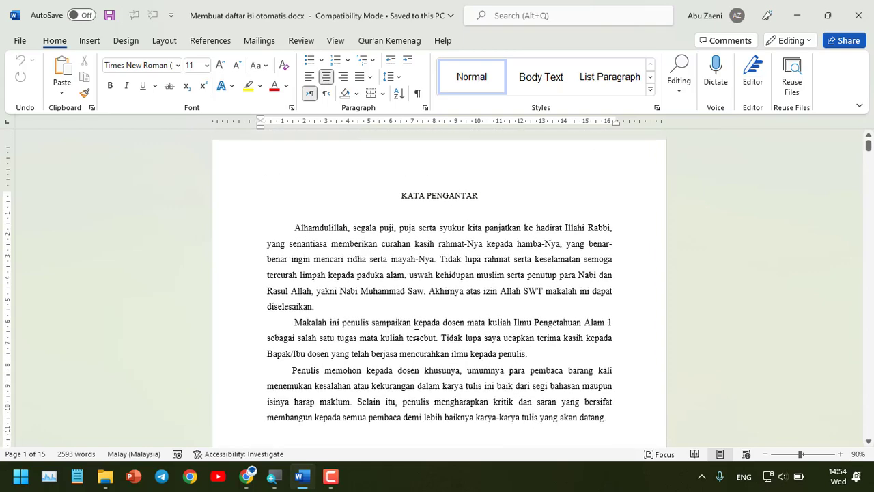
{"action": "scroll", "coordinate": [417, 334], "scroll_direction": "down", "scroll_amount": 10}
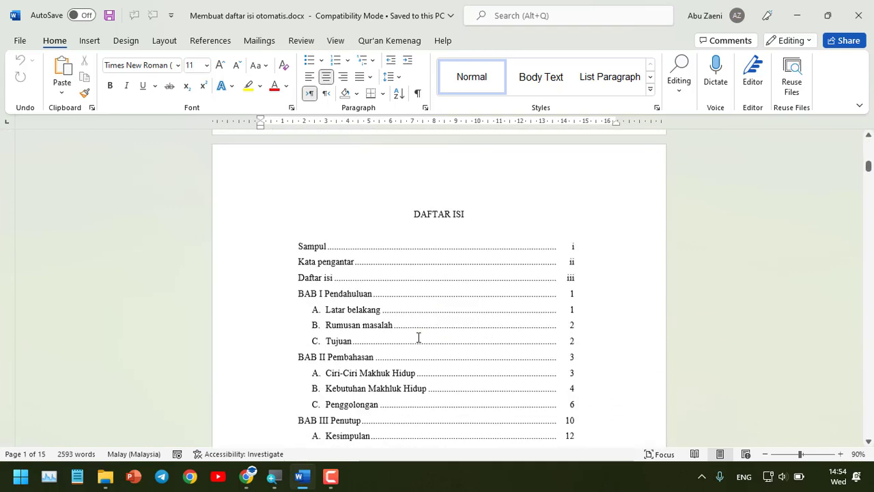
{"action": "scroll", "coordinate": [491, 263], "scroll_direction": "down", "scroll_amount": 2}
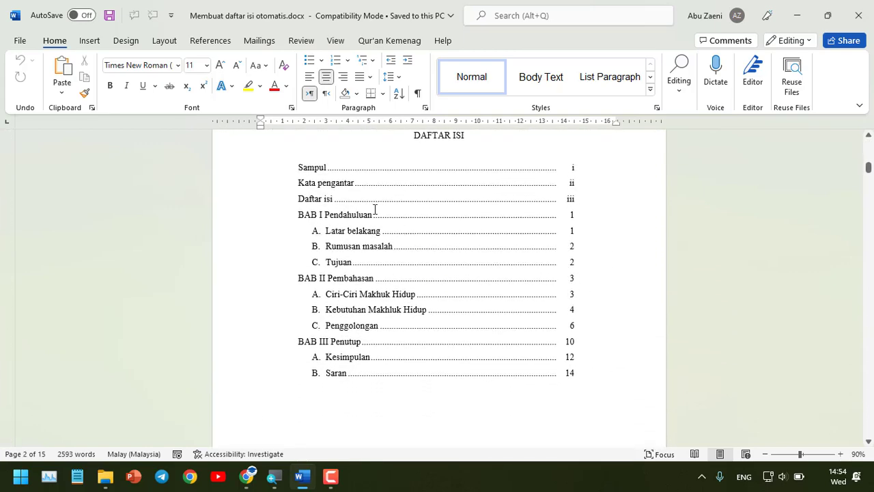
{"action": "scroll", "coordinate": [405, 261], "scroll_direction": "down", "scroll_amount": 1}
{"action": "scroll", "coordinate": [406, 260], "scroll_direction": "down", "scroll_amount": 3}
{"action": "scroll", "coordinate": [406, 260], "scroll_direction": "up", "scroll_amount": 5}
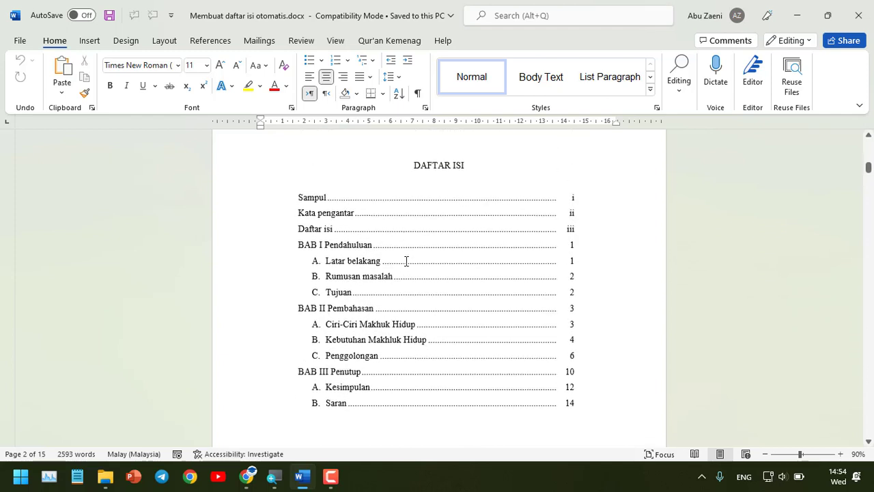
{"action": "scroll", "coordinate": [405, 258], "scroll_direction": "down", "scroll_amount": 1}
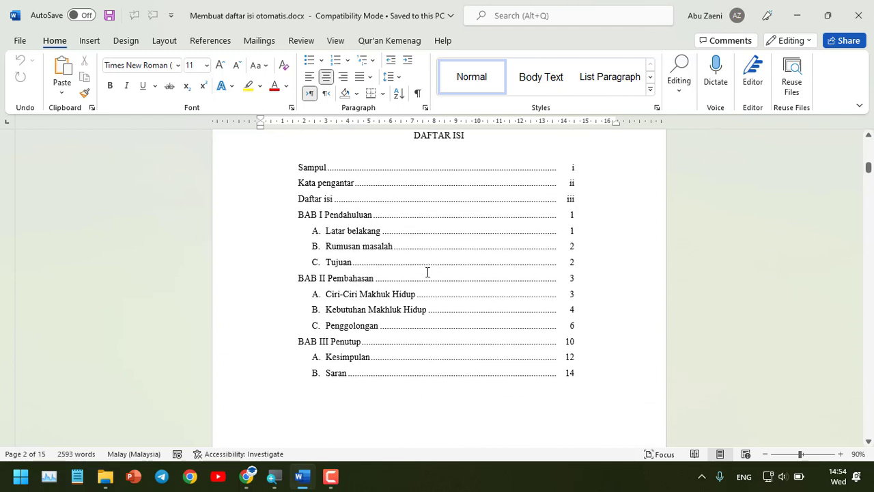
Delete the page numbers of the BAB II Pembahasan and Ciri-Ciri Makhuk Hidup entries in the table of contents
{"action": "double_click", "coordinate": [572, 262]}
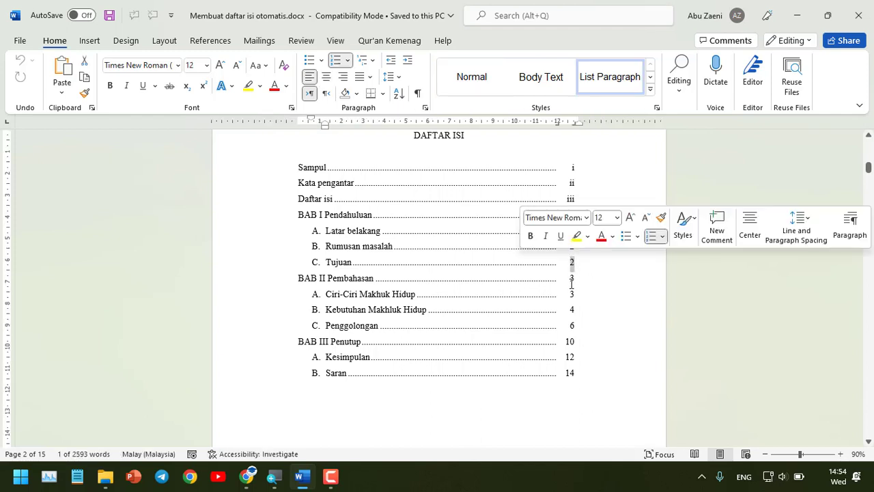
{"action": "left_click", "coordinate": [572, 279]}
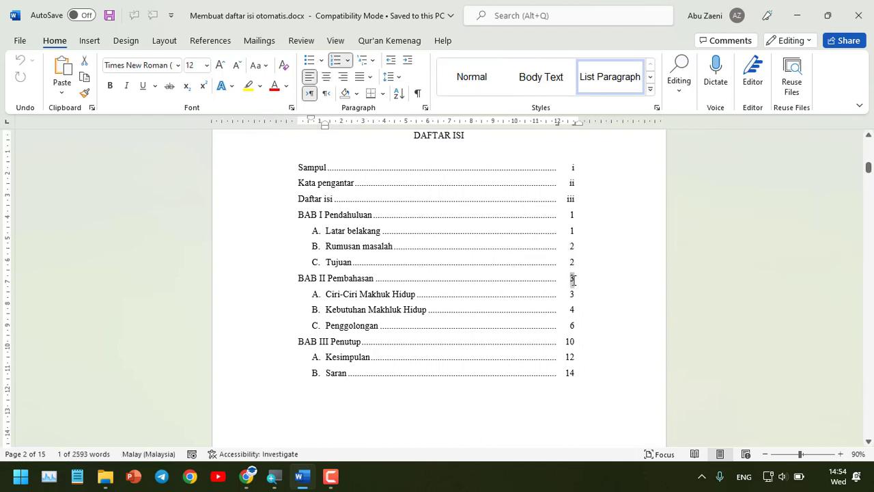
{"action": "key", "text": "Delete"}
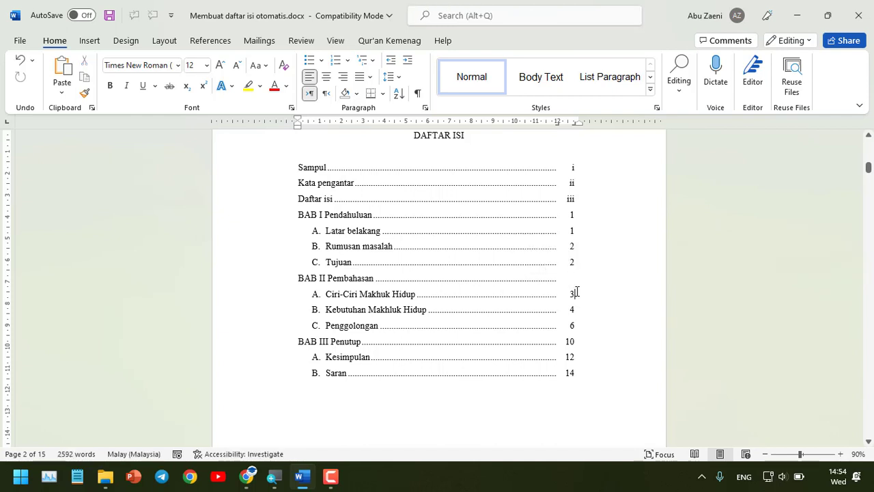
{"action": "left_click", "coordinate": [577, 291]}
{"action": "key", "text": "BackSpace"}
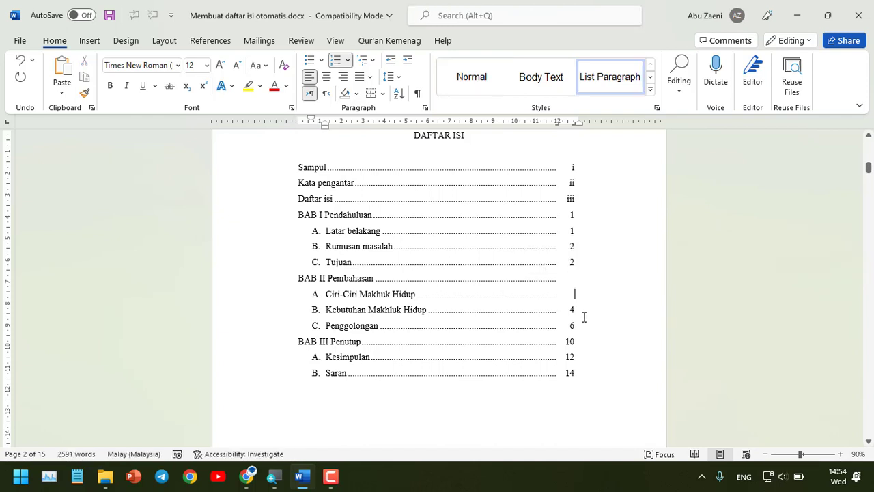
Compare the BAB I content pages with the entries listed in the manual table of contents
{"action": "scroll", "coordinate": [576, 289], "scroll_direction": "down", "scroll_amount": 5}
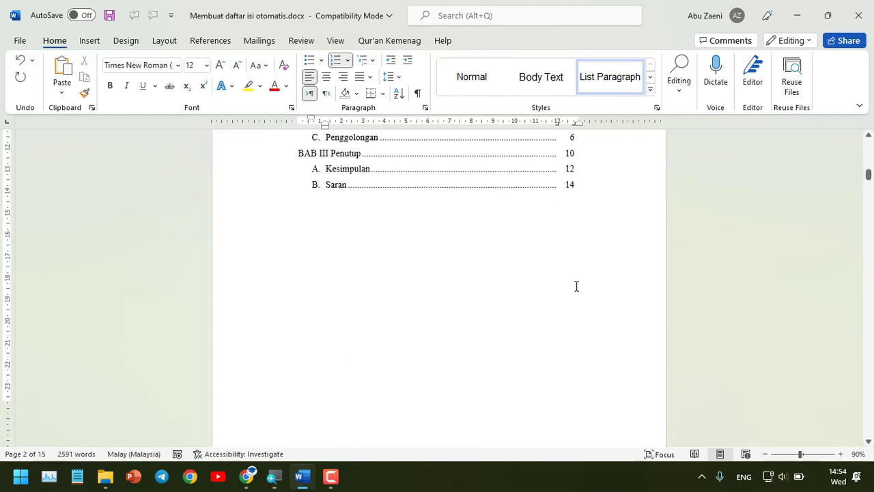
{"action": "scroll", "coordinate": [577, 286], "scroll_direction": "down", "scroll_amount": 15}
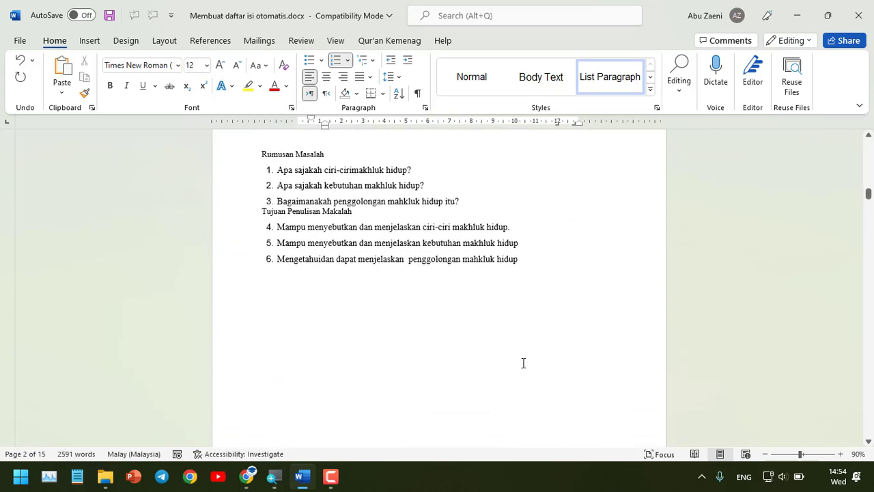
{"action": "scroll", "coordinate": [466, 398], "scroll_direction": "down", "scroll_amount": 2}
{"action": "scroll", "coordinate": [455, 328], "scroll_direction": "up", "scroll_amount": 4}
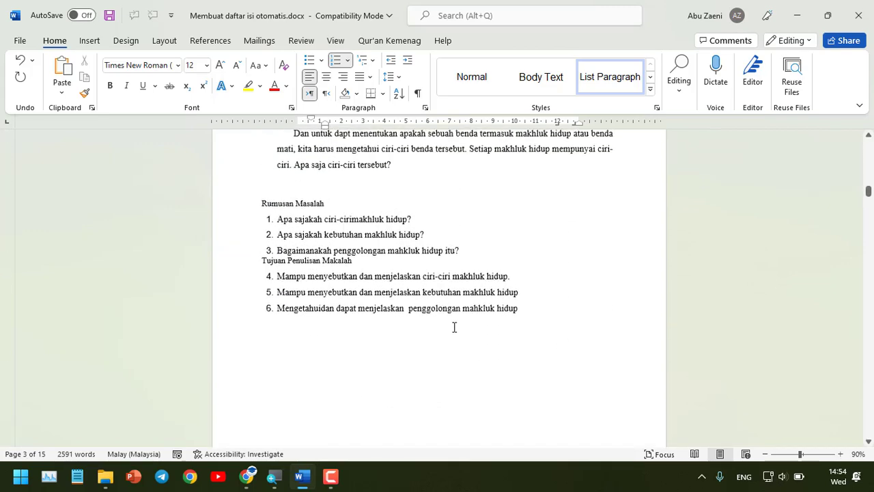
{"action": "scroll", "coordinate": [454, 327], "scroll_direction": "up", "scroll_amount": 20}
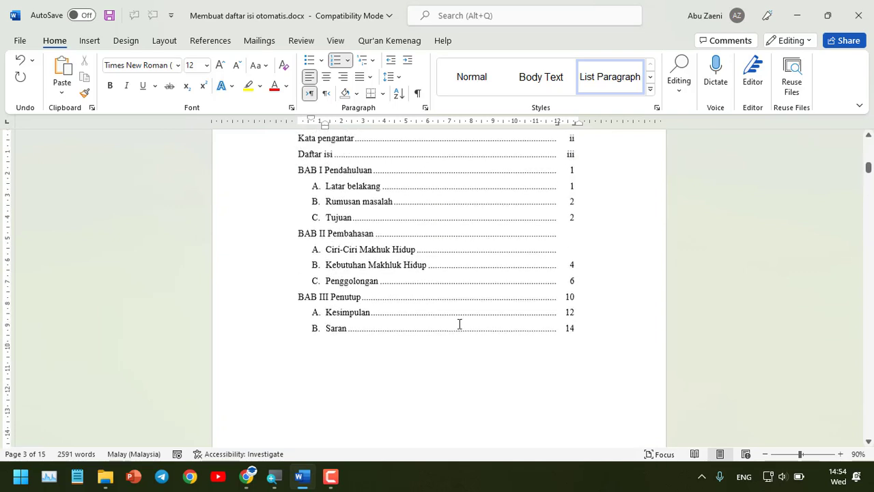
{"action": "scroll", "coordinate": [459, 323], "scroll_direction": "up", "scroll_amount": 1}
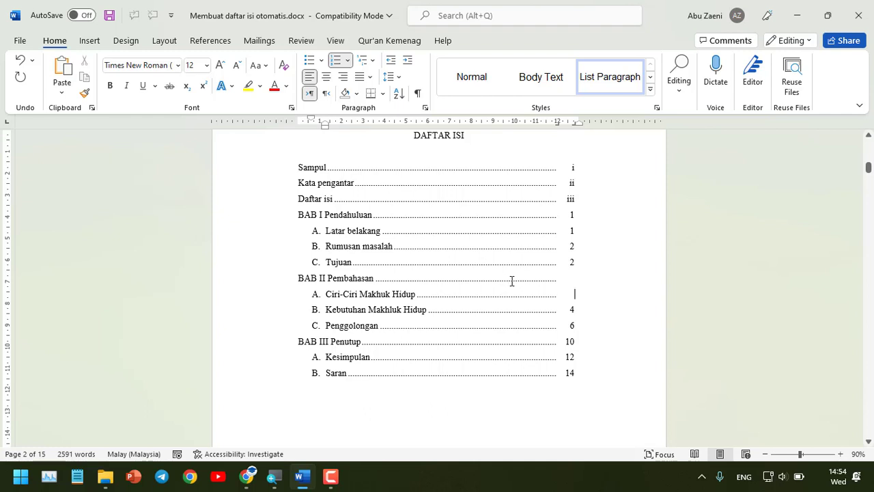
{"action": "left_click_drag", "start_coordinate": [298, 168], "coordinate": [554, 384]}
{"action": "scroll", "coordinate": [401, 260], "scroll_direction": "up", "scroll_amount": 2}
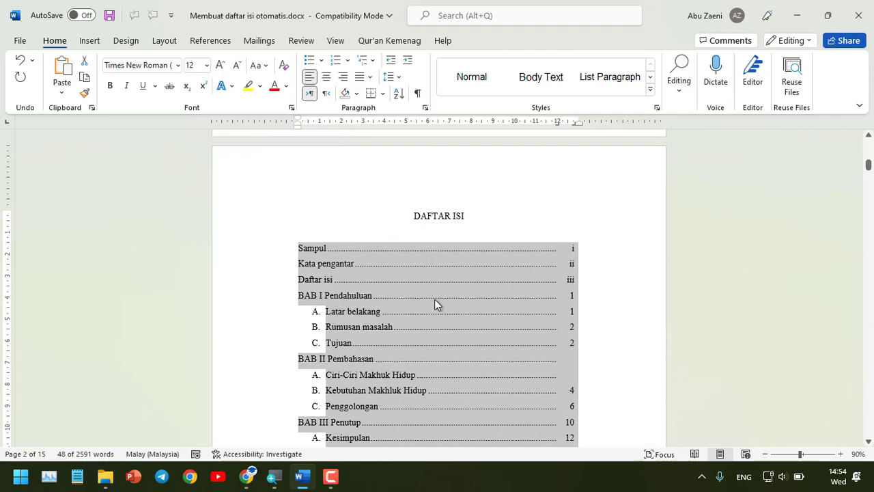
{"action": "left_click", "coordinate": [429, 215]}
{"action": "scroll", "coordinate": [430, 217], "scroll_direction": "up", "scroll_amount": 3}
{"action": "scroll", "coordinate": [432, 221], "scroll_direction": "down", "scroll_amount": 8}
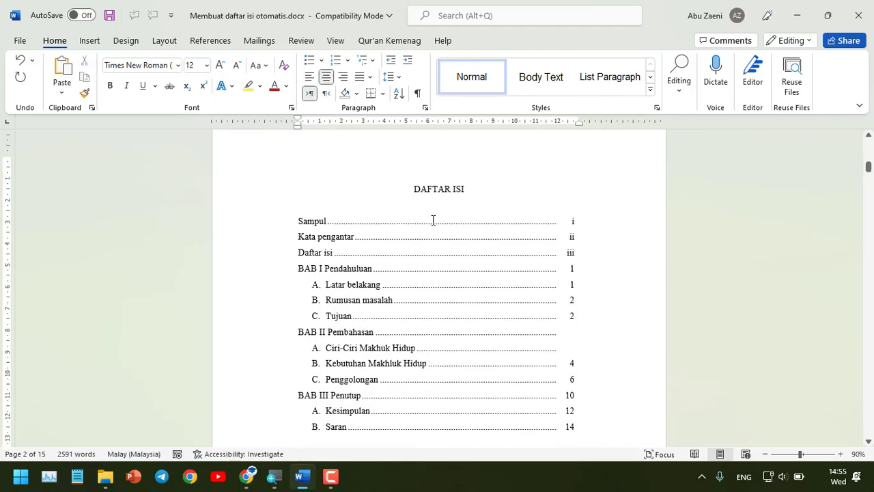
{"action": "scroll", "coordinate": [437, 224], "scroll_direction": "up", "scroll_amount": 3}
{"action": "scroll", "coordinate": [565, 374], "scroll_direction": "up", "scroll_amount": 1}
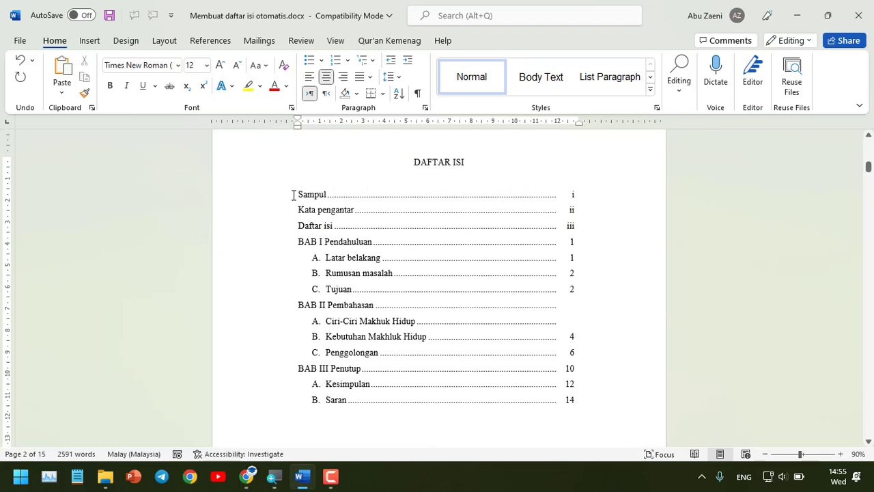
Delete all manual table of contents entries below the DAFTAR ISI heading, from Sampul through Saran
{"action": "left_click_drag", "start_coordinate": [294, 194], "coordinate": [577, 404]}
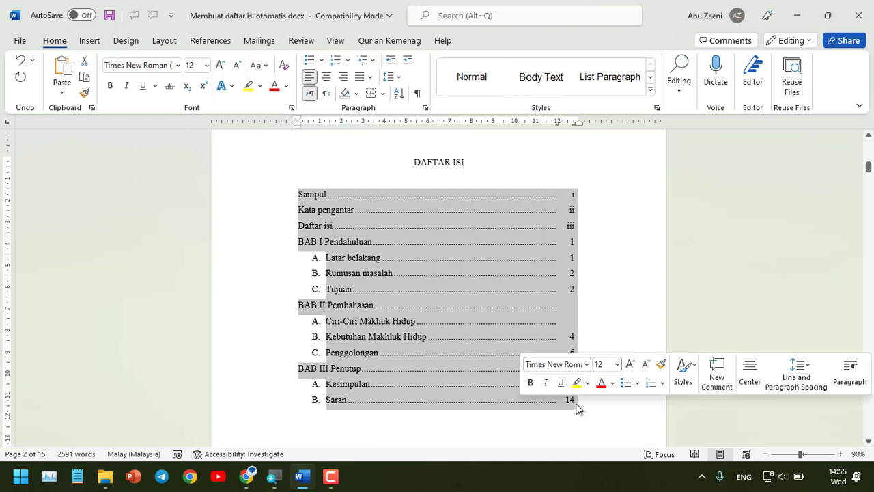
{"action": "key", "text": "Delete"}
{"action": "scroll", "coordinate": [458, 255], "scroll_direction": "up", "scroll_amount": 1}
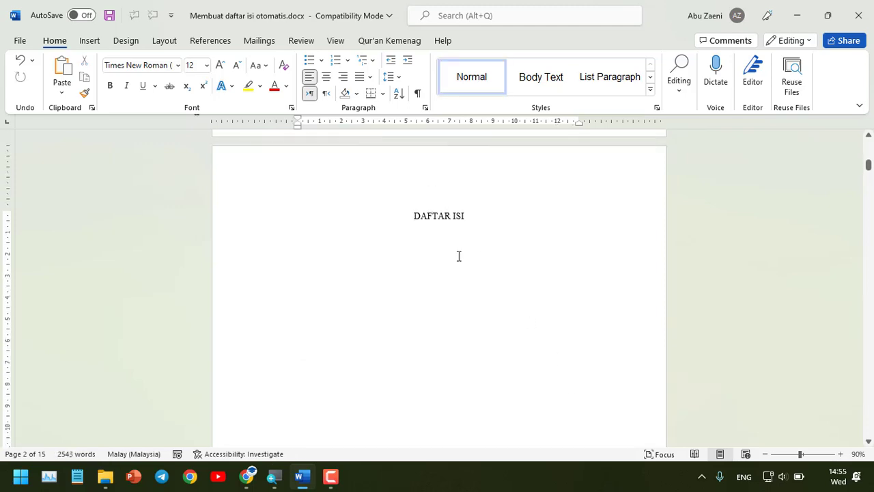
Review the KATA PENGANTAR and DAFTAR ISI pages and examine the full set of available text styles
{"action": "scroll", "coordinate": [437, 267], "scroll_direction": "up", "scroll_amount": 4}
{"action": "scroll", "coordinate": [439, 271], "scroll_direction": "up", "scroll_amount": 12}
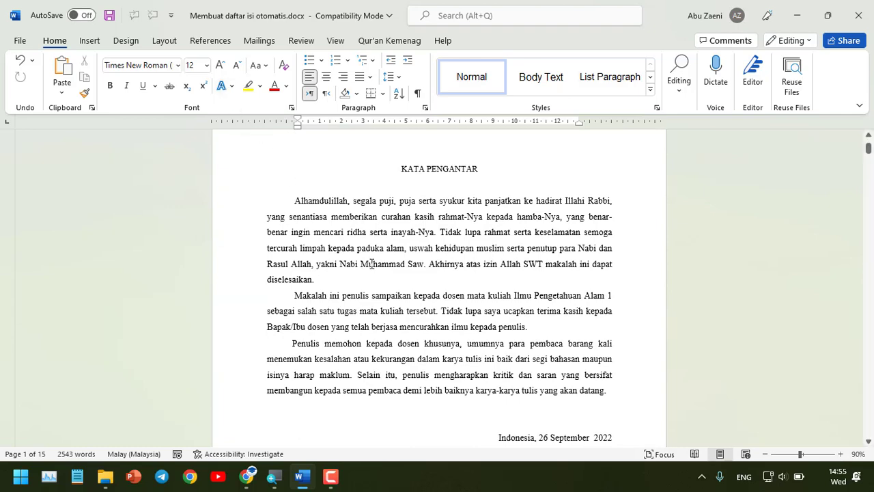
{"action": "scroll", "coordinate": [371, 263], "scroll_direction": "down", "scroll_amount": 13}
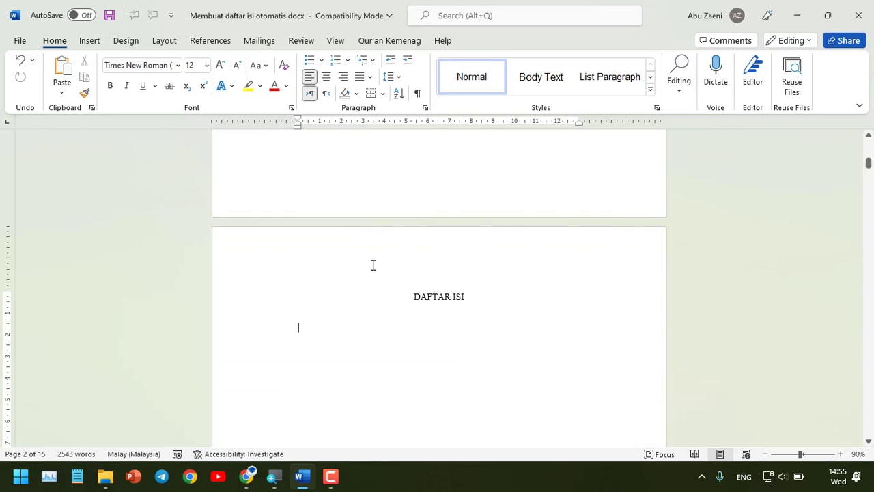
{"action": "scroll", "coordinate": [373, 265], "scroll_direction": "up", "scroll_amount": 5}
{"action": "scroll", "coordinate": [372, 265], "scroll_direction": "up", "scroll_amount": 8}
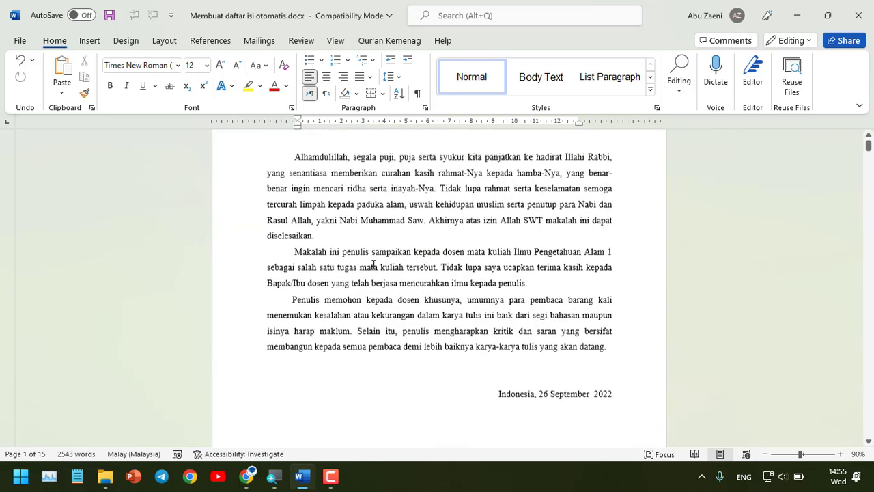
{"action": "left_click", "coordinate": [651, 91]}
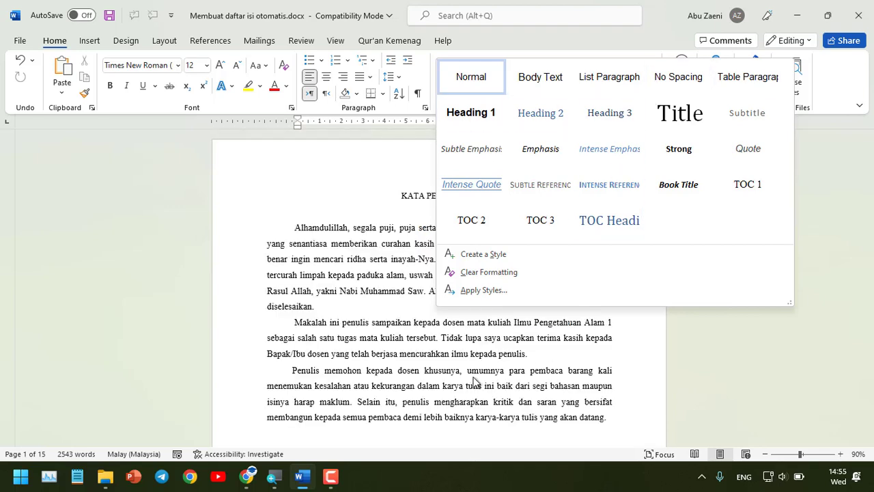
{"action": "left_click", "coordinate": [471, 378]}
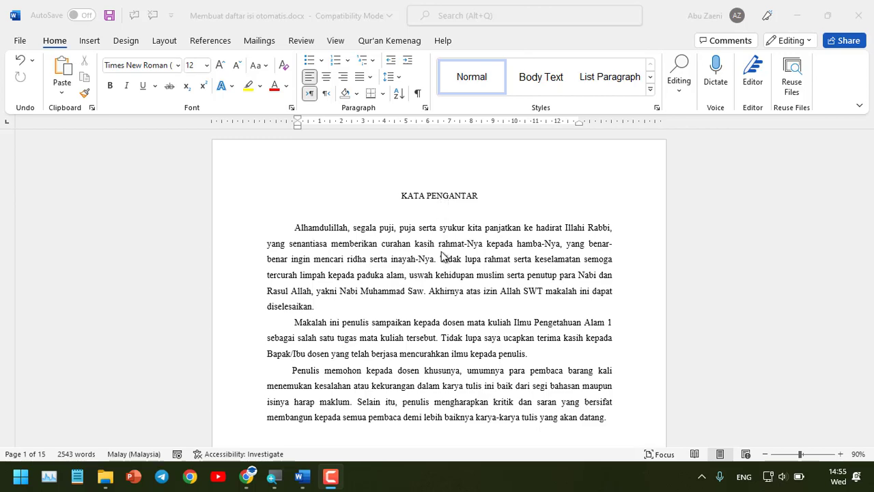
Examine the document's titles and subheadings from KATA PENGANTAR into BAB II PEMBAHASAN, and review the available heading styles
{"action": "scroll", "coordinate": [451, 249], "scroll_direction": "down", "scroll_amount": 10}
{"action": "scroll", "coordinate": [442, 263], "scroll_direction": "down", "scroll_amount": 20}
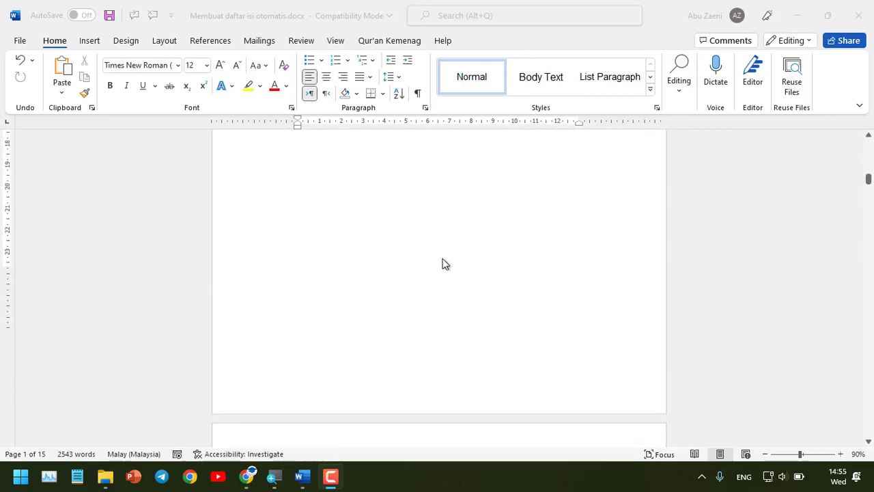
{"action": "scroll", "coordinate": [444, 265], "scroll_direction": "down", "scroll_amount": 15}
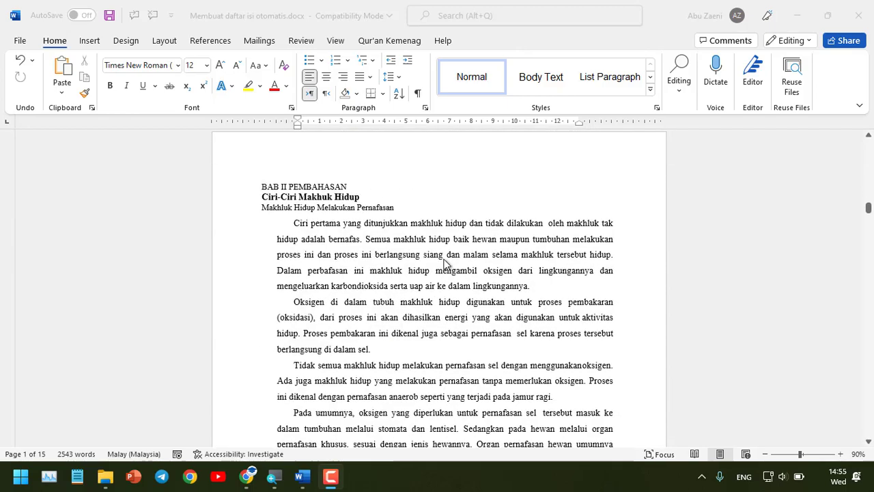
{"action": "scroll", "coordinate": [445, 265], "scroll_direction": "down", "scroll_amount": 3}
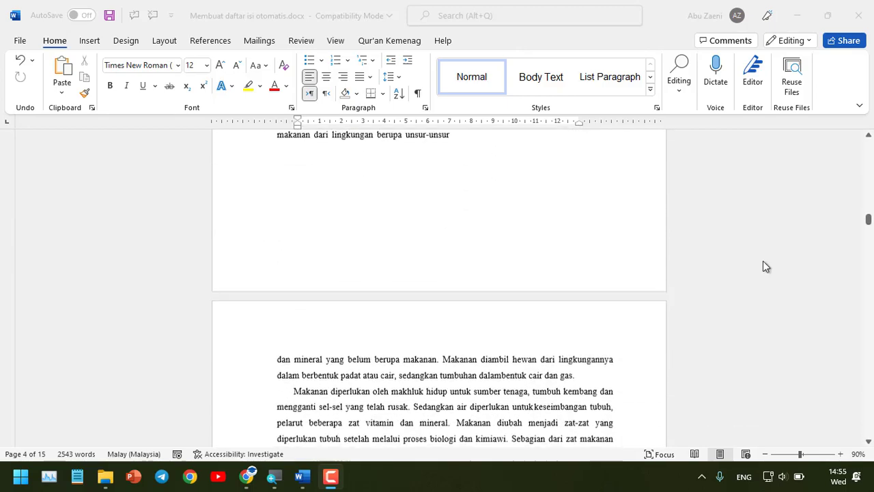
{"action": "left_click_drag", "start_coordinate": [869, 225], "coordinate": [869, 145]}
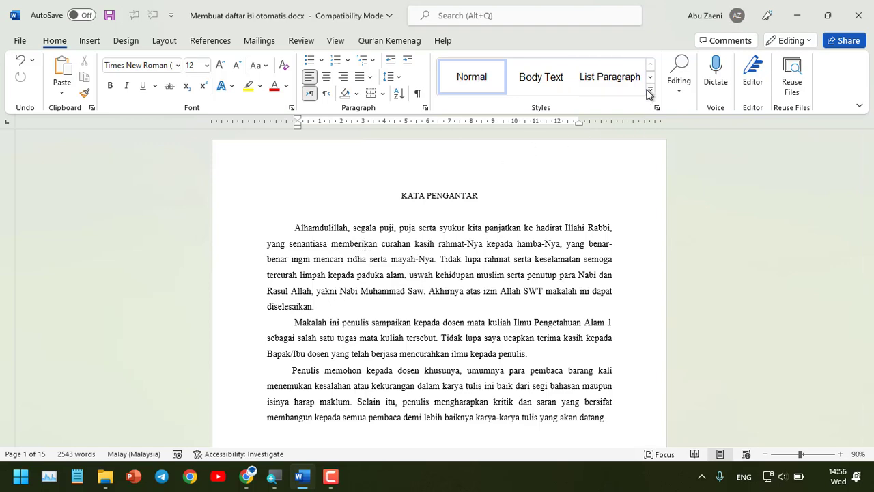
{"action": "scroll", "coordinate": [417, 236], "scroll_direction": "down", "scroll_amount": 3}
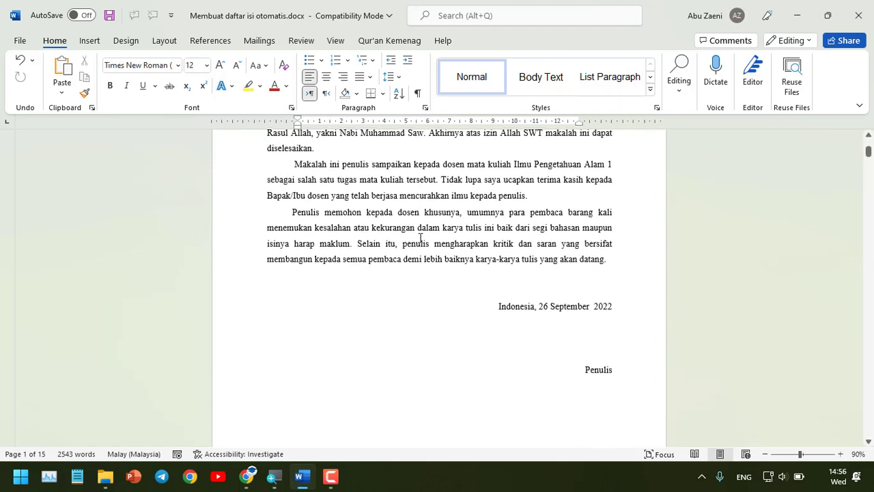
{"action": "scroll", "coordinate": [419, 237], "scroll_direction": "up", "scroll_amount": 2}
{"action": "scroll", "coordinate": [420, 238], "scroll_direction": "up", "scroll_amount": 1}
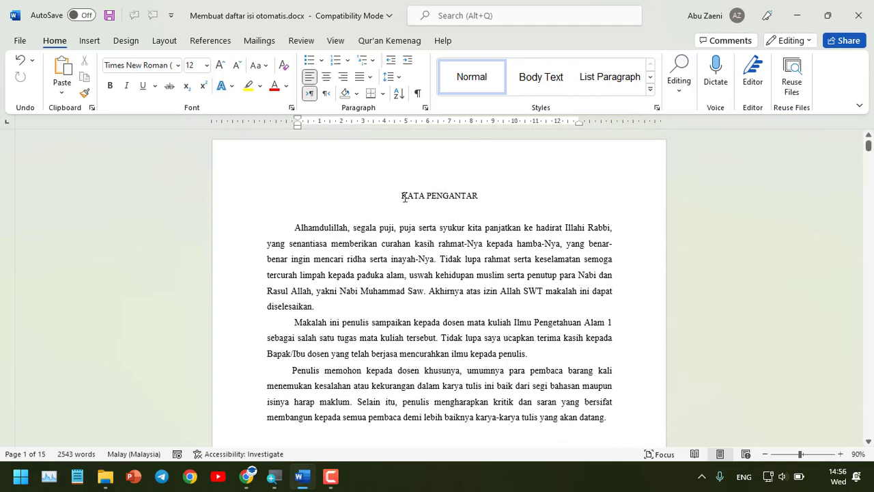
{"action": "left_click", "coordinate": [650, 92]}
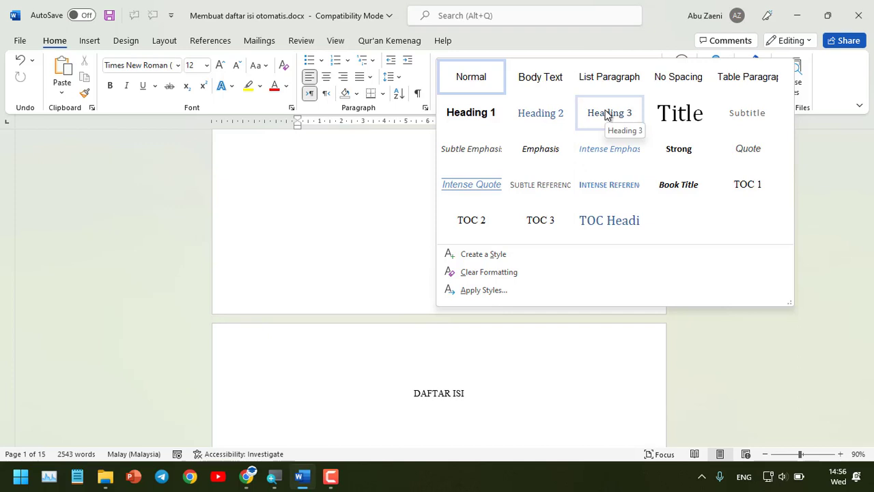
{"action": "left_click", "coordinate": [344, 243]}
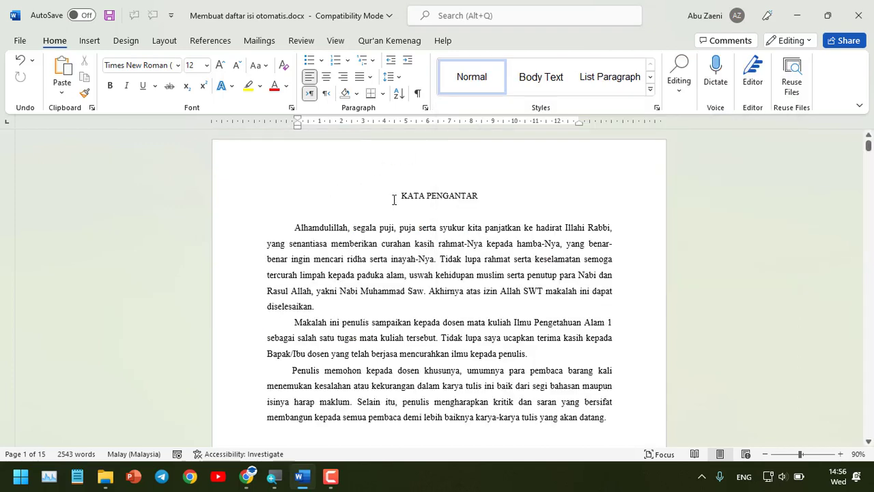
Apply the Heading 1 style to the KATA PENGANTAR title
{"action": "left_click_drag", "start_coordinate": [397, 196], "coordinate": [483, 196]}
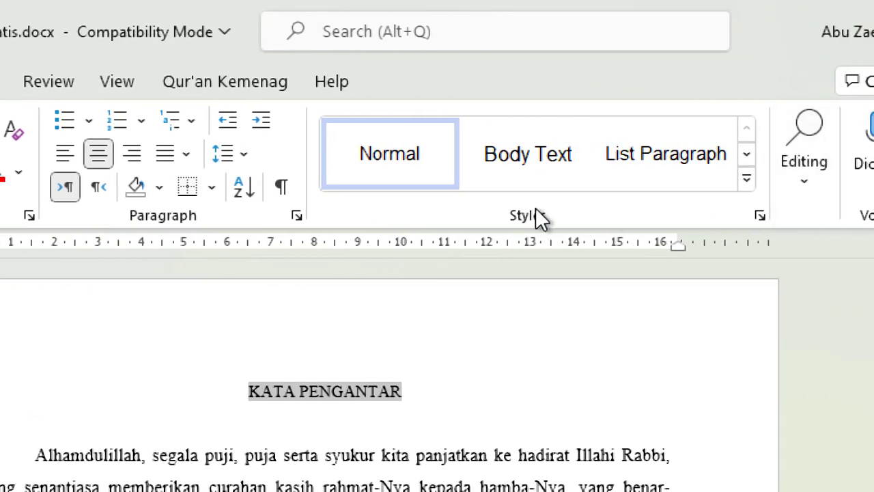
{"action": "left_click", "coordinate": [748, 182]}
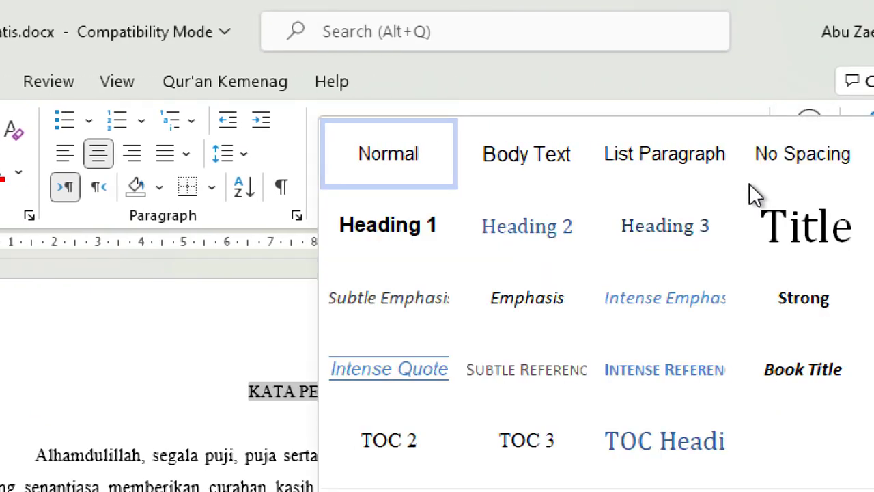
{"action": "left_click", "coordinate": [381, 241]}
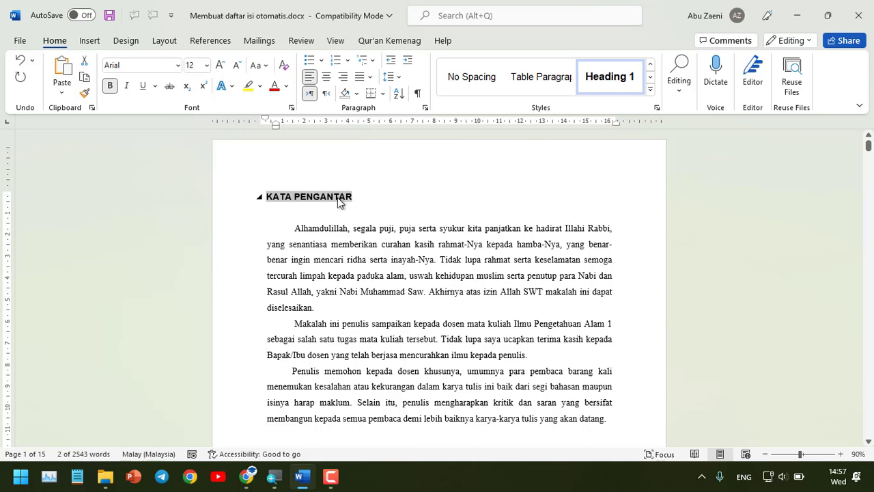
Center the KATA PENGANTAR heading and set its font to Times New Roman
{"action": "left_click", "coordinate": [325, 81]}
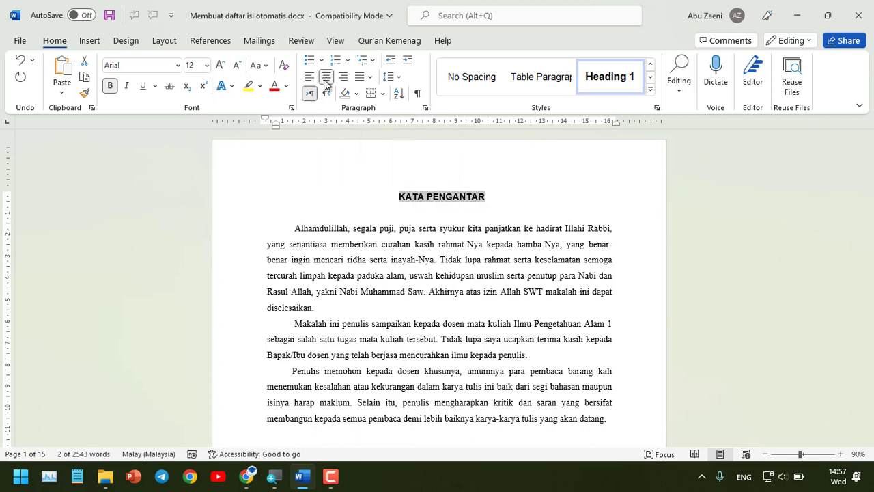
{"action": "left_click", "coordinate": [178, 66]}
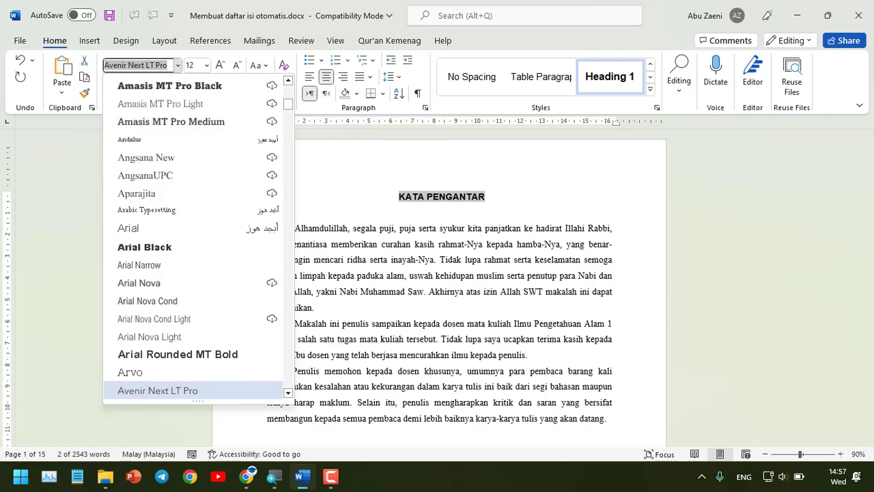
{"action": "type", "text": "Times New Roman"}
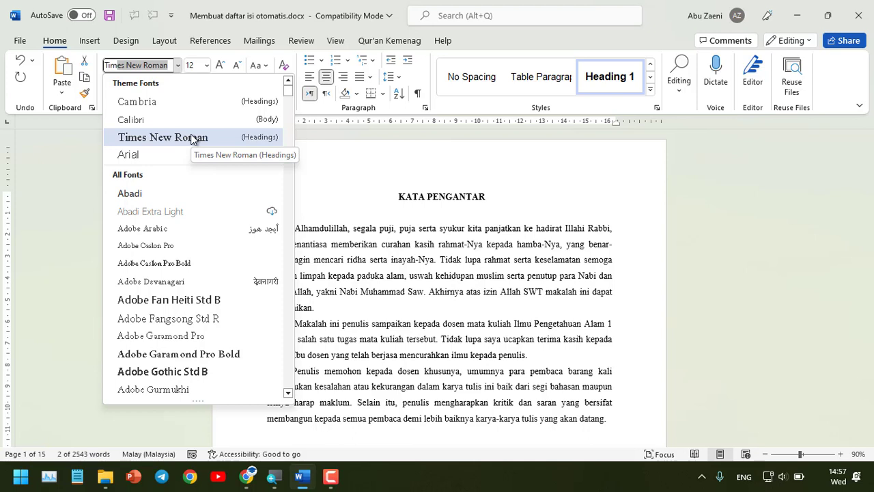
{"action": "left_click", "coordinate": [191, 138]}
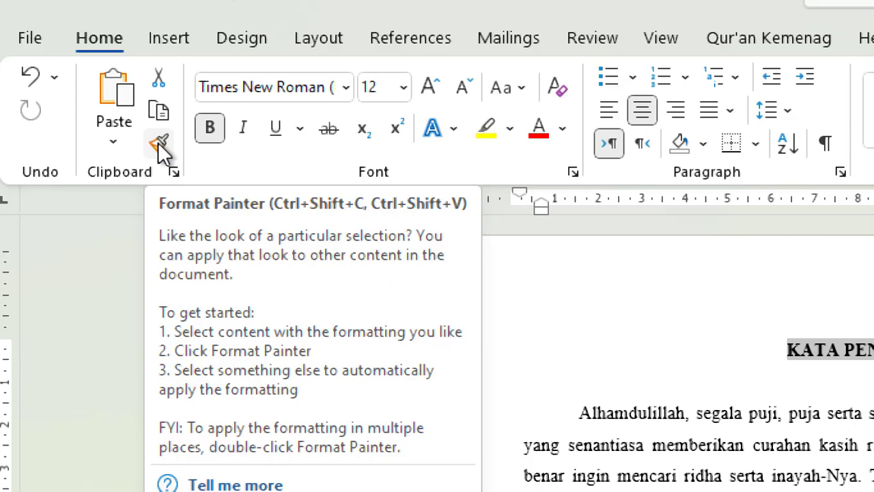
Copy the KATA PENGANTAR heading's formatting to the DAFTAR ISI title with Format Painter
{"action": "left_click", "coordinate": [161, 146]}
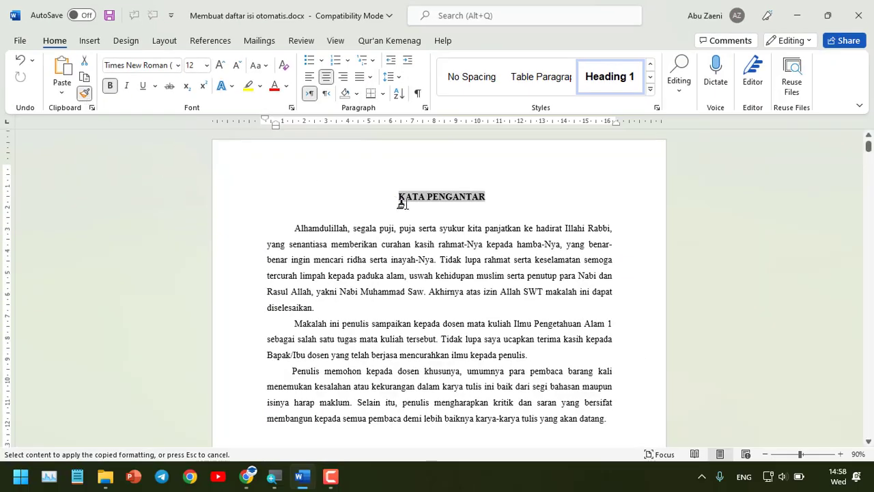
{"action": "scroll", "coordinate": [401, 203], "scroll_direction": "down", "scroll_amount": 12}
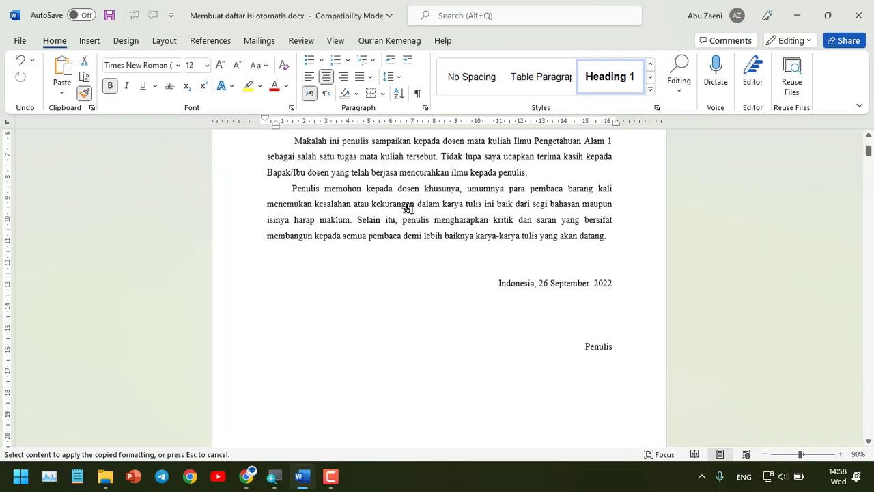
{"action": "scroll", "coordinate": [430, 276], "scroll_direction": "up", "scroll_amount": 8}
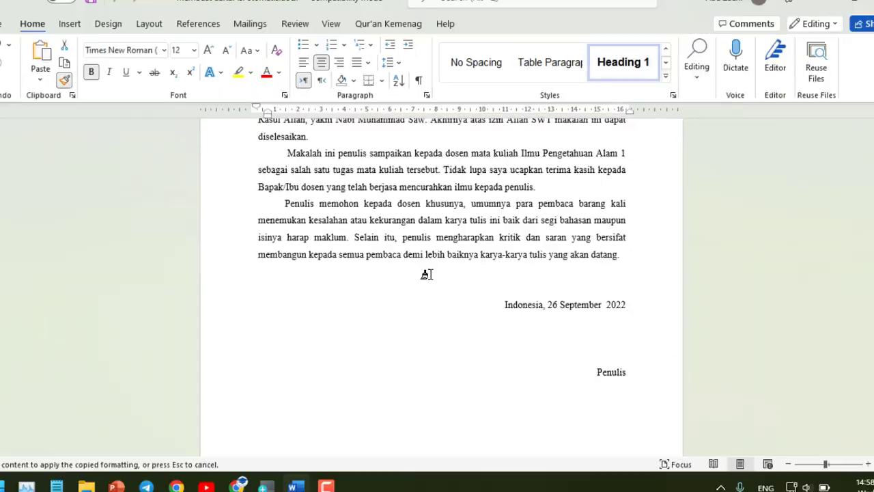
{"action": "scroll", "coordinate": [427, 276], "scroll_direction": "down", "scroll_amount": 8}
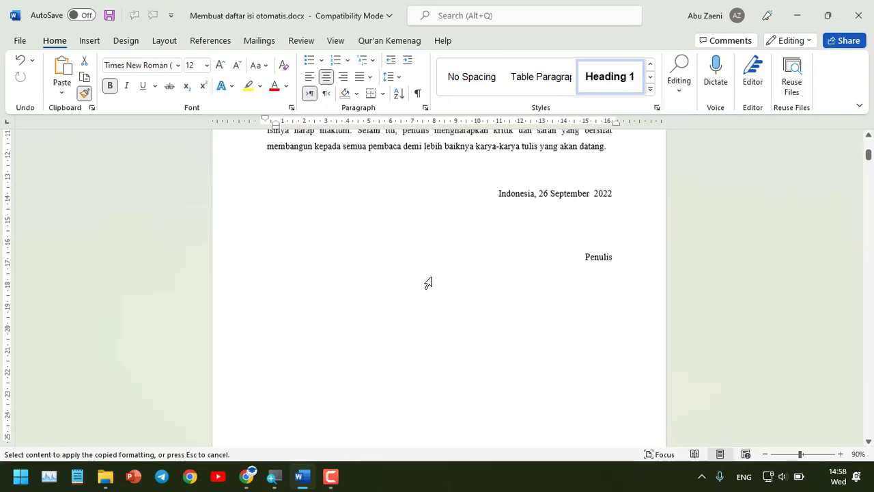
{"action": "scroll", "coordinate": [431, 281], "scroll_direction": "down", "scroll_amount": 4}
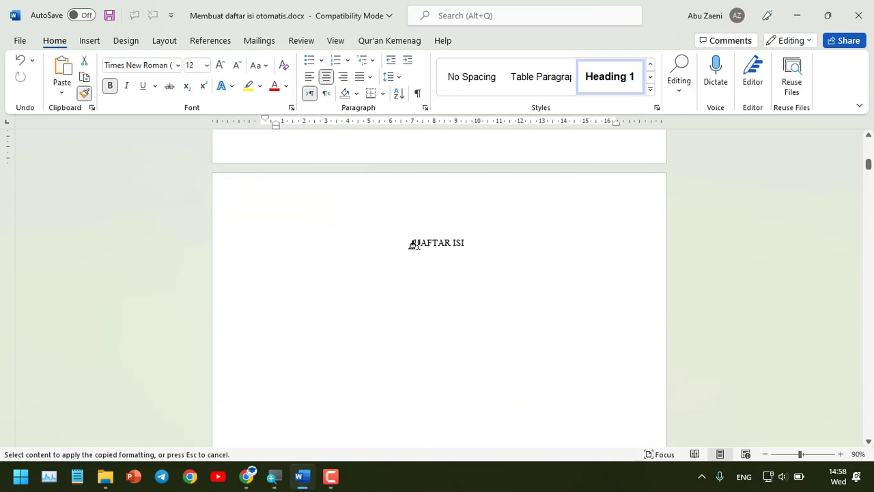
{"action": "left_click_drag", "start_coordinate": [413, 243], "coordinate": [471, 248]}
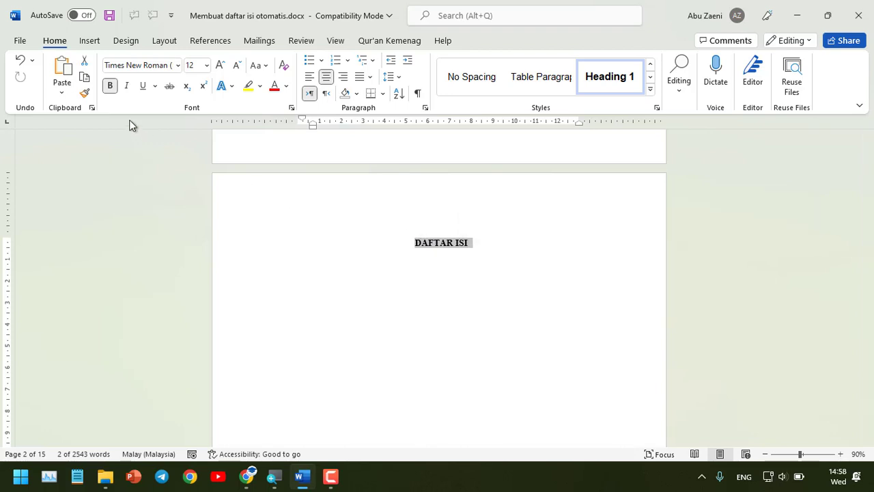
Copy the DAFTAR ISI heading's formatting to the BAB I PENDAHULUAN title with Format Painter
{"action": "left_click", "coordinate": [84, 95]}
{"action": "scroll", "coordinate": [413, 287], "scroll_direction": "down", "scroll_amount": 7}
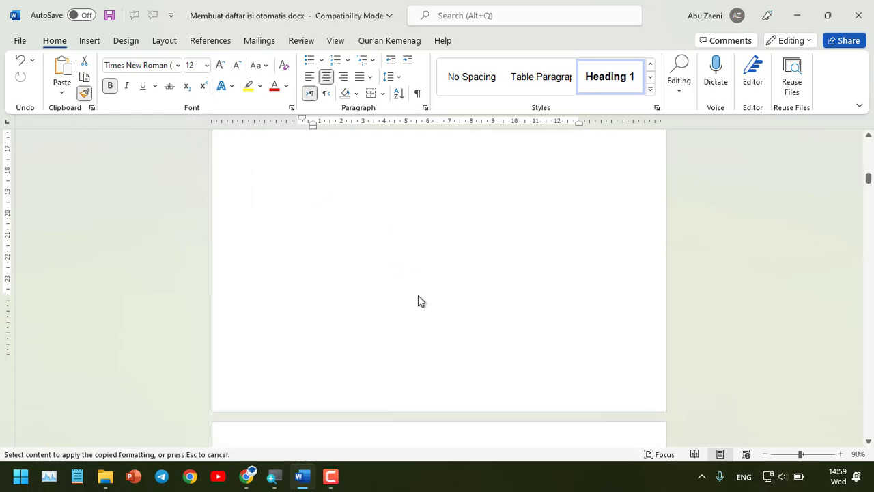
{"action": "scroll", "coordinate": [418, 296], "scroll_direction": "down", "scroll_amount": 4}
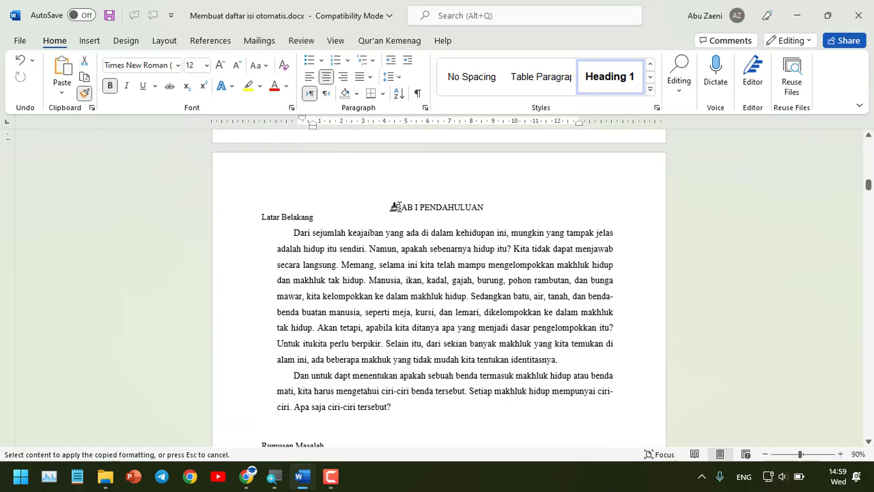
{"action": "mouse_move", "coordinate": [390, 207]}
{"action": "left_mouse_down"}
{"action": "mouse_move", "coordinate": [411, 215]}
{"action": "mouse_move", "coordinate": [486, 207]}
{"action": "left_mouse_up"}
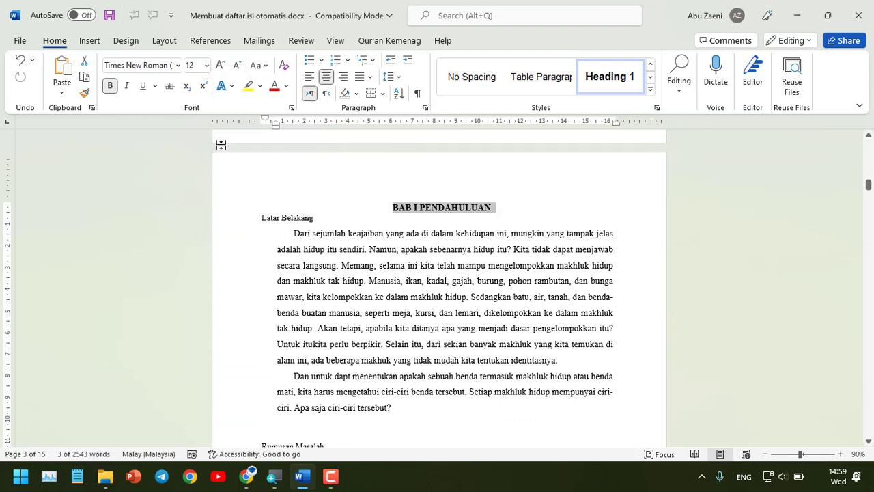
Copy the BAB I PENDAHULUAN heading's formatting to the BAB II PEMBAHASAN title with Format Painter
{"action": "left_click", "coordinate": [85, 93]}
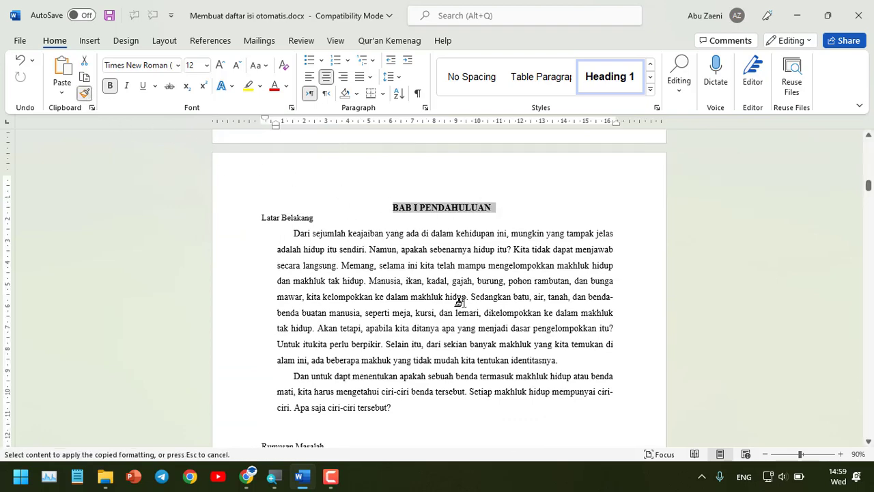
{"action": "scroll", "coordinate": [464, 307], "scroll_direction": "down", "scroll_amount": 4}
{"action": "scroll", "coordinate": [464, 308], "scroll_direction": "down", "scroll_amount": 8}
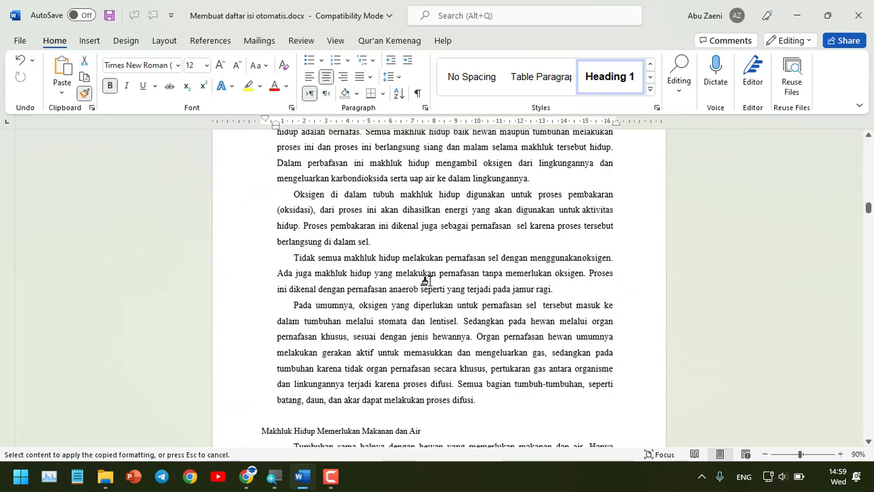
{"action": "scroll", "coordinate": [413, 272], "scroll_direction": "up", "scroll_amount": 1}
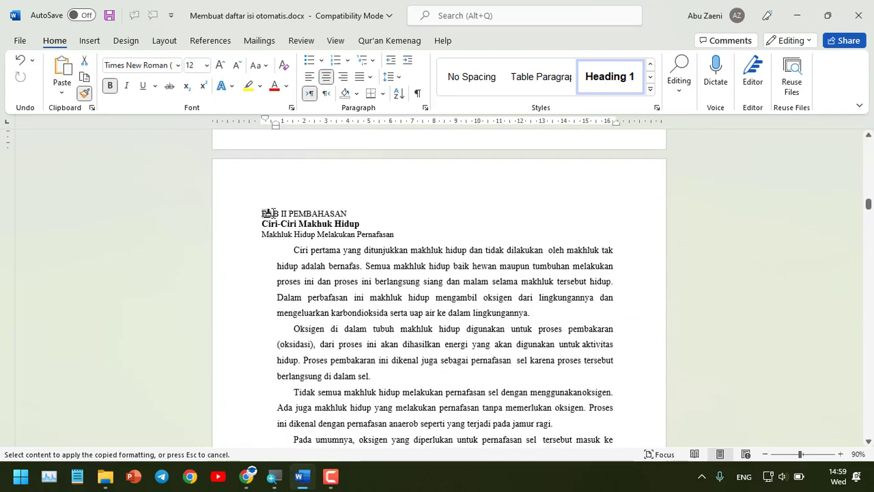
{"action": "left_click_drag", "start_coordinate": [264, 212], "coordinate": [349, 213]}
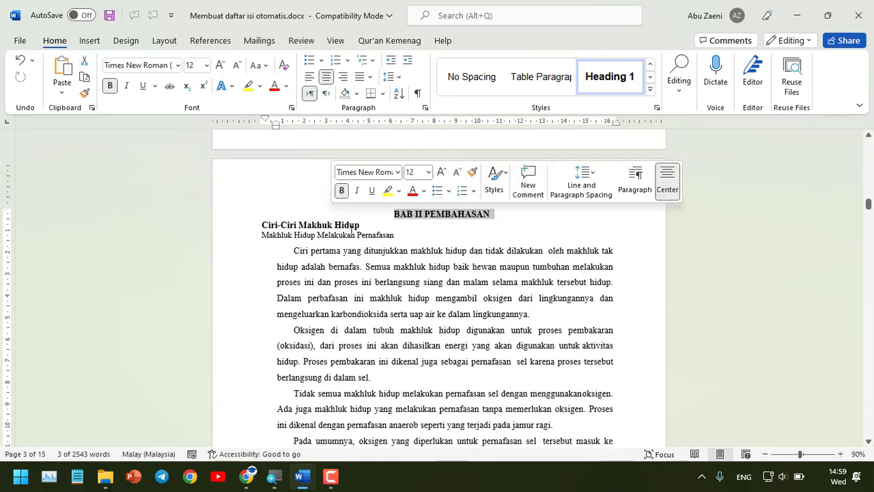
Copy the BAB II PEMBAHASAN heading's formatting to the BAB III PENUTUP title with Format Painter
{"action": "left_click", "coordinate": [83, 95]}
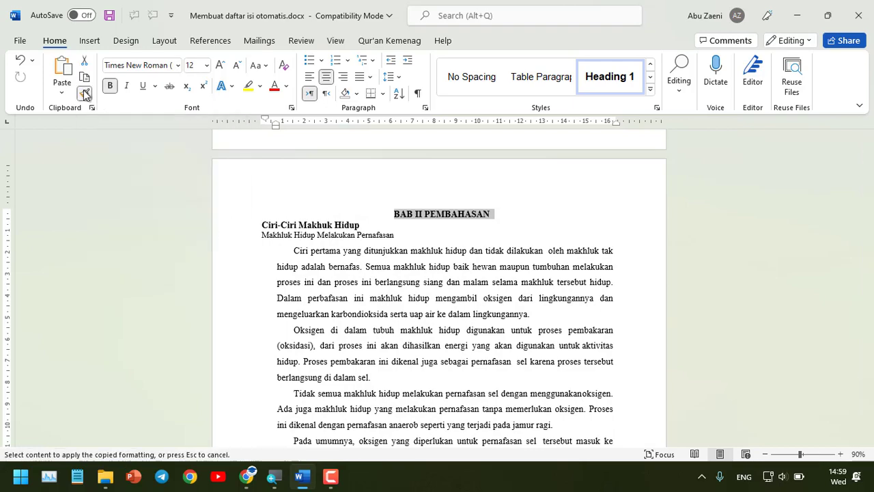
{"action": "scroll", "coordinate": [368, 295], "scroll_direction": "down", "scroll_amount": 10}
{"action": "scroll", "coordinate": [368, 296], "scroll_direction": "down", "scroll_amount": 10}
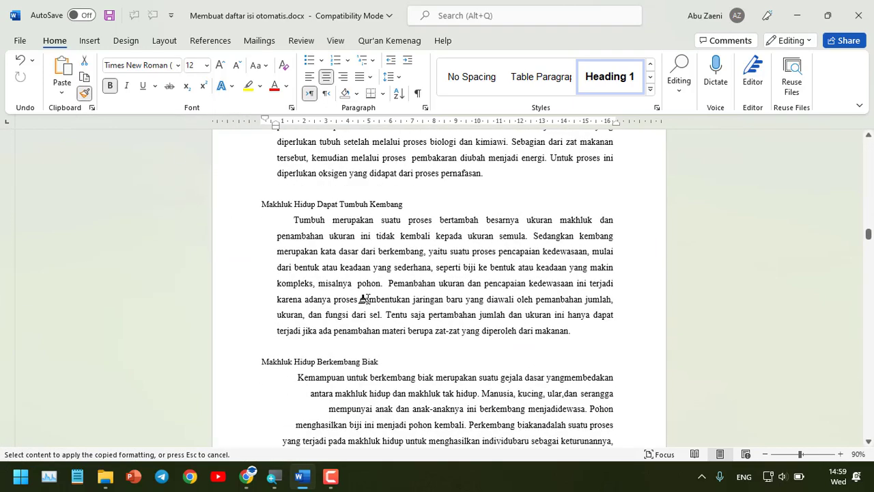
{"action": "scroll", "coordinate": [362, 309], "scroll_direction": "down", "scroll_amount": 4}
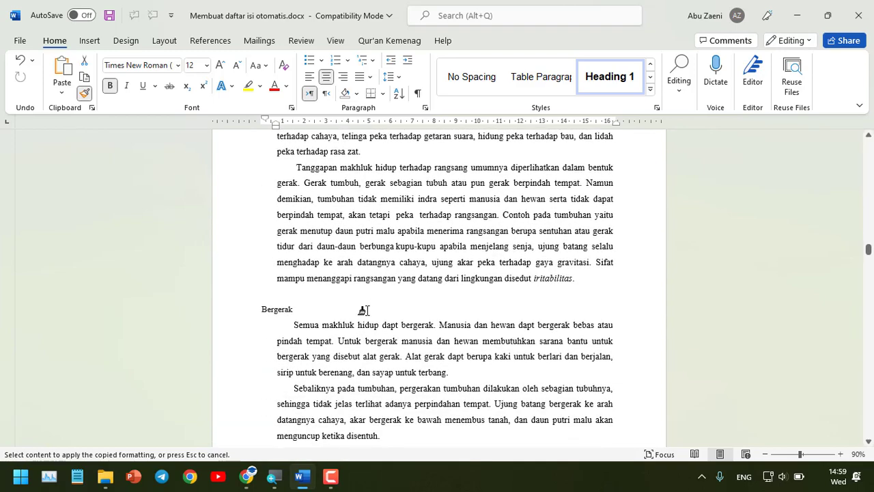
{"action": "scroll", "coordinate": [363, 311], "scroll_direction": "down", "scroll_amount": 8}
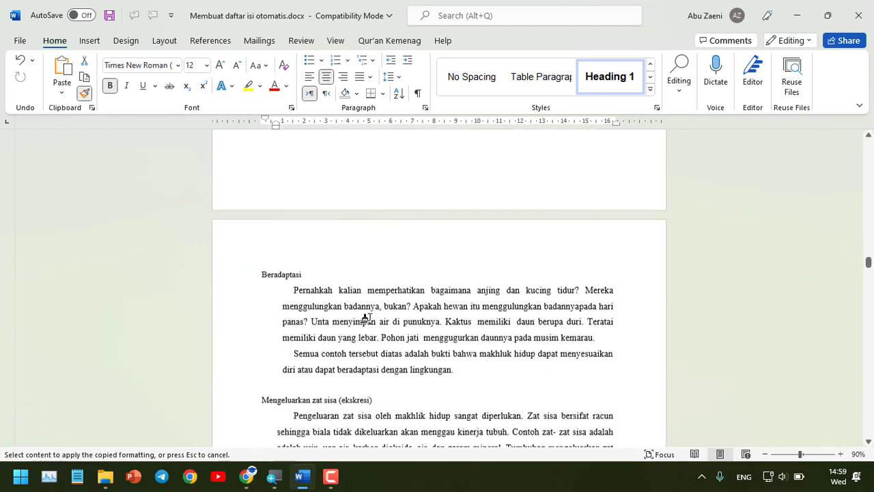
{"action": "scroll", "coordinate": [370, 318], "scroll_direction": "down", "scroll_amount": 12}
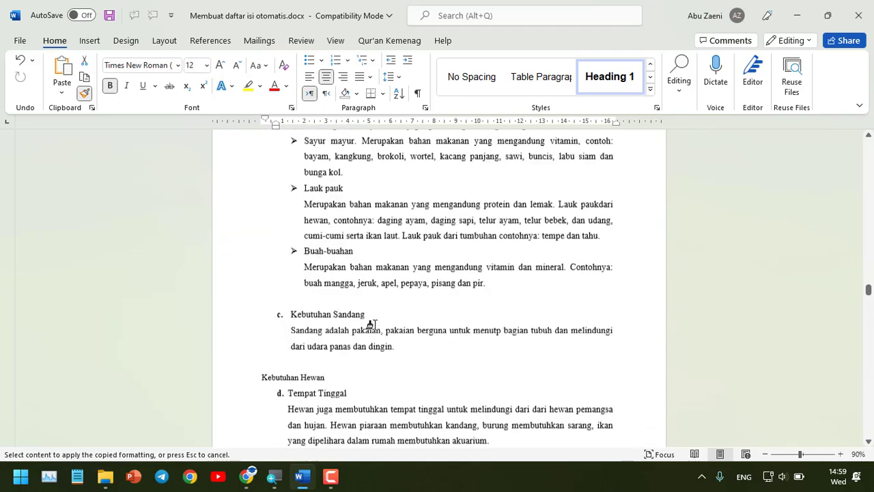
{"action": "scroll", "coordinate": [373, 325], "scroll_direction": "down", "scroll_amount": 15}
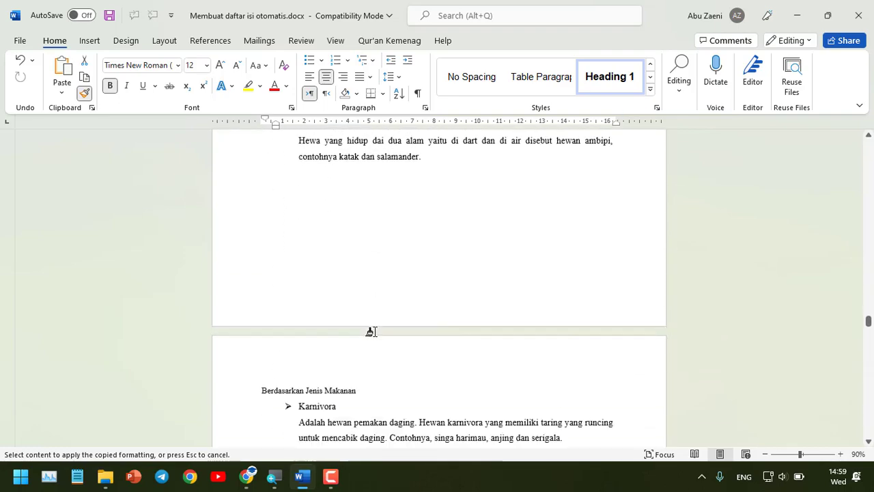
{"action": "scroll", "coordinate": [372, 332], "scroll_direction": "down", "scroll_amount": 16}
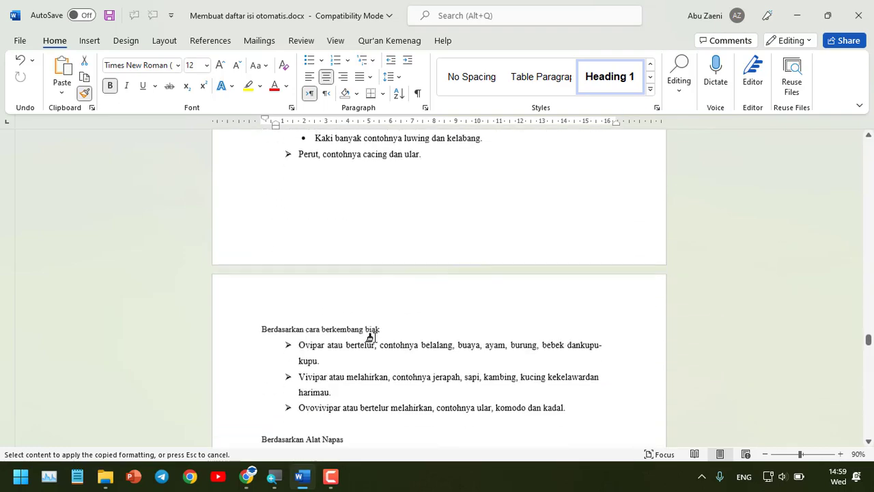
{"action": "scroll", "coordinate": [371, 337], "scroll_direction": "down", "scroll_amount": 16}
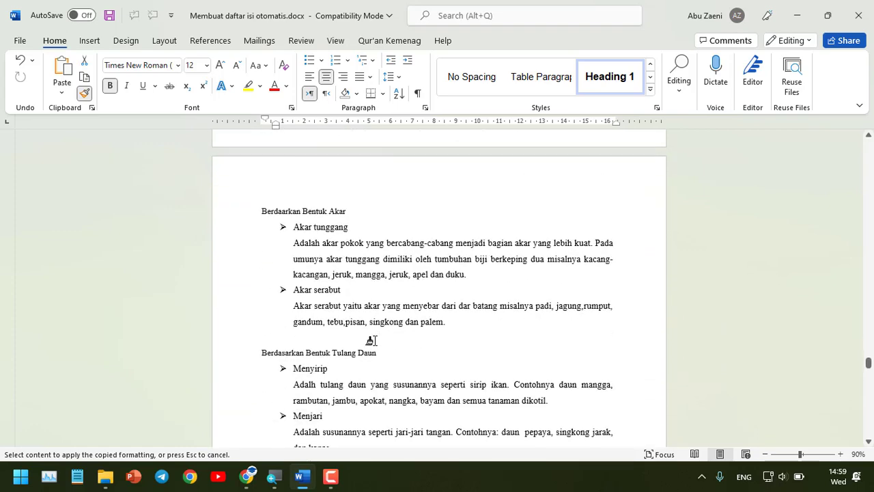
{"action": "scroll", "coordinate": [372, 340], "scroll_direction": "down", "scroll_amount": 16}
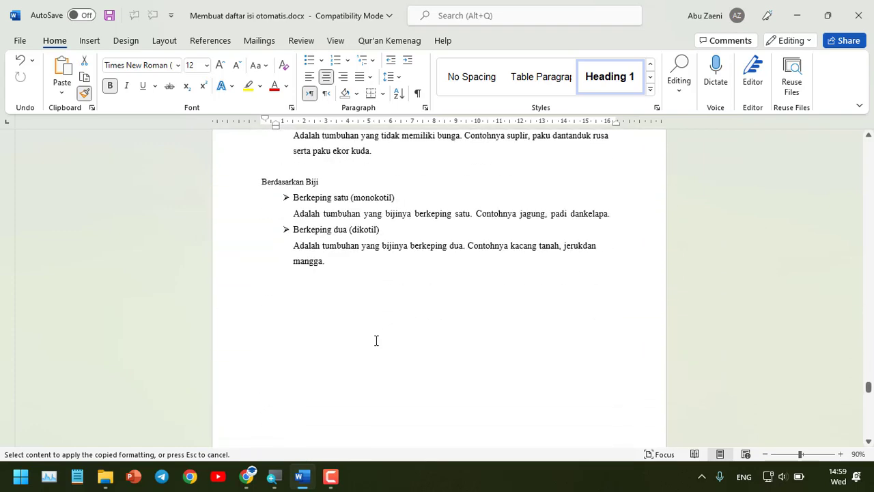
{"action": "scroll", "coordinate": [375, 340], "scroll_direction": "down", "scroll_amount": 8}
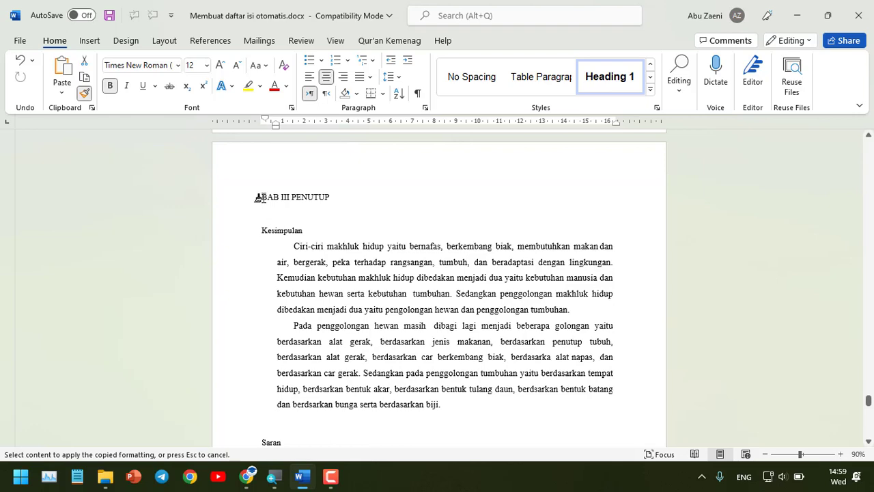
{"action": "left_click_drag", "start_coordinate": [257, 196], "coordinate": [326, 201]}
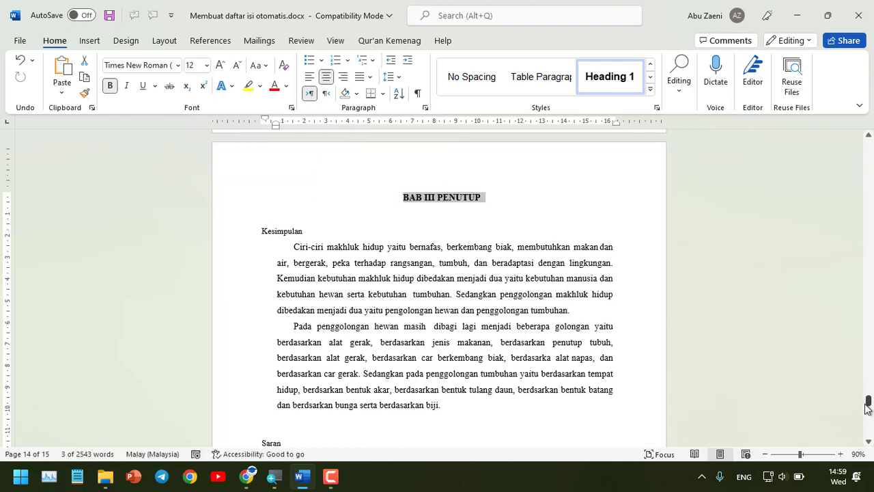
Review the paper's title headings from KATA PENGANTAR and DAFTAR ISI through BAB I PENDAHULUAN
{"action": "left_click_drag", "start_coordinate": [868, 401], "coordinate": [871, 157]}
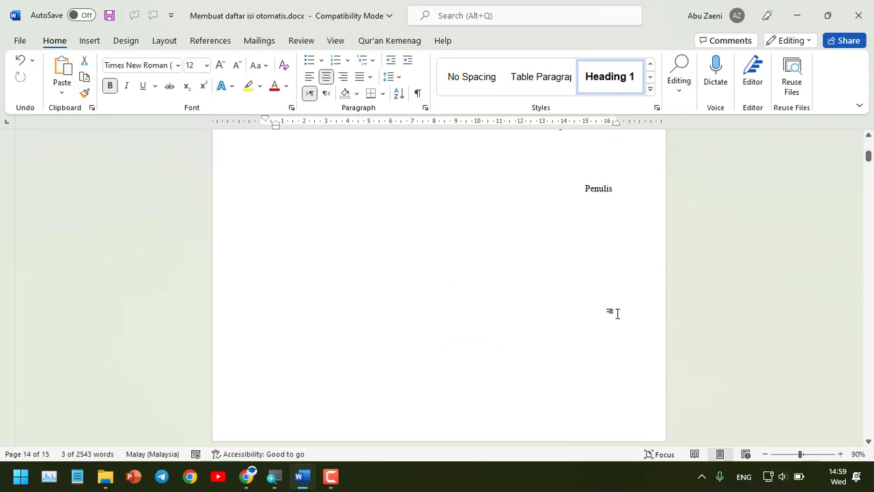
{"action": "scroll", "coordinate": [607, 330], "scroll_direction": "down", "scroll_amount": 10}
{"action": "scroll", "coordinate": [607, 332], "scroll_direction": "up", "scroll_amount": 15}
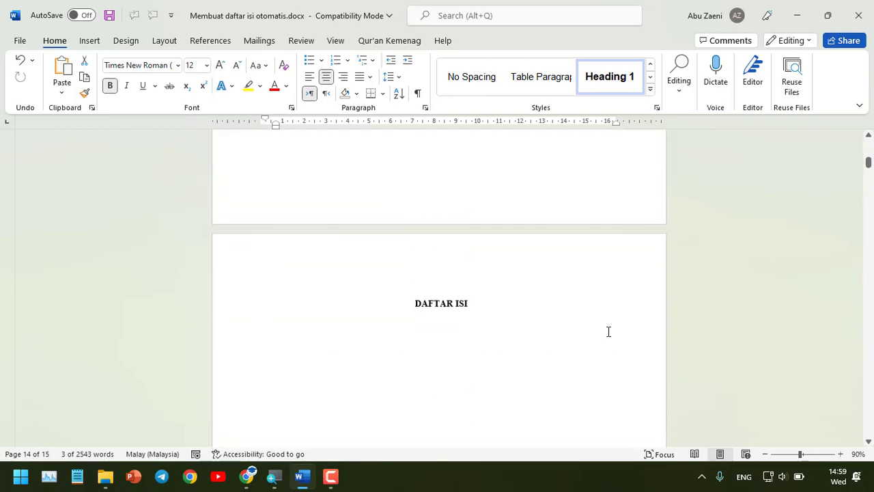
{"action": "scroll", "coordinate": [608, 333], "scroll_direction": "down", "scroll_amount": 12}
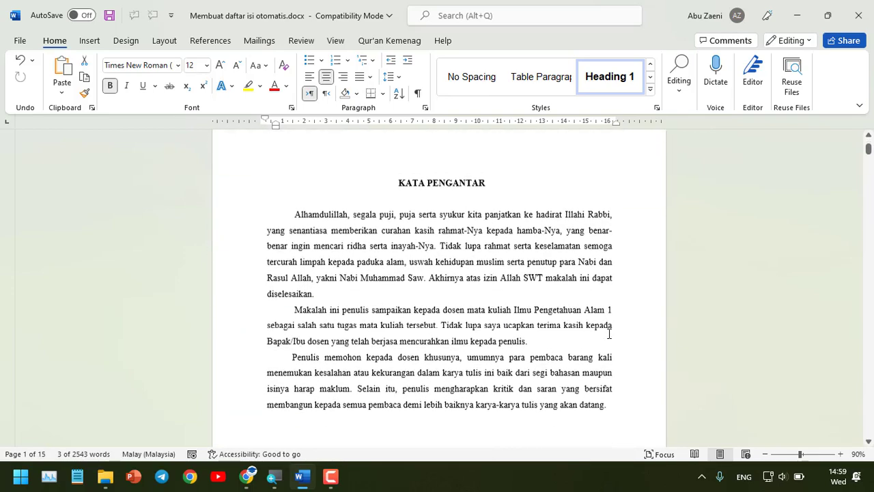
{"action": "scroll", "coordinate": [610, 335], "scroll_direction": "down", "scroll_amount": 3}
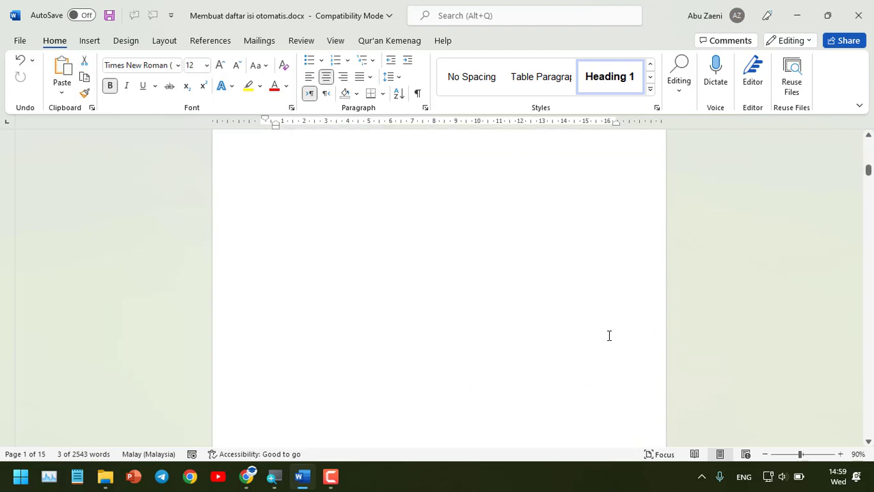
{"action": "scroll", "coordinate": [610, 334], "scroll_direction": "up", "scroll_amount": 10}
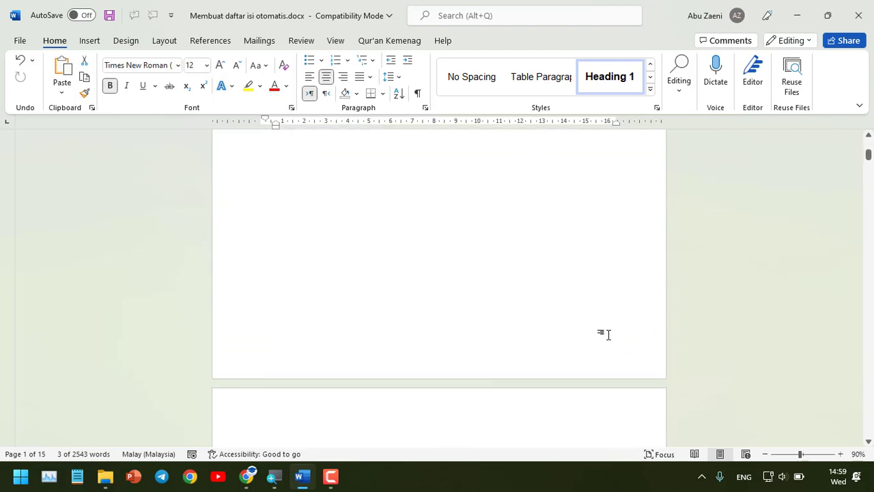
{"action": "scroll", "coordinate": [610, 334], "scroll_direction": "down", "scroll_amount": 10}
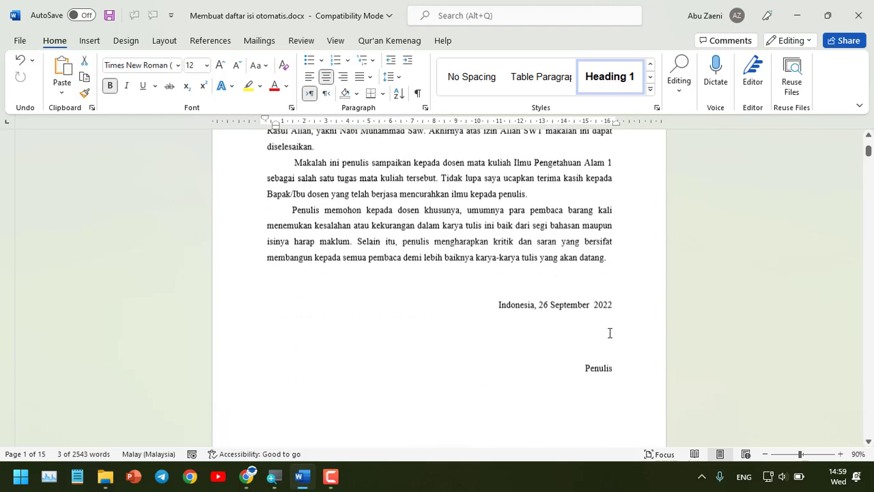
{"action": "scroll", "coordinate": [610, 342], "scroll_direction": "down", "scroll_amount": 20}
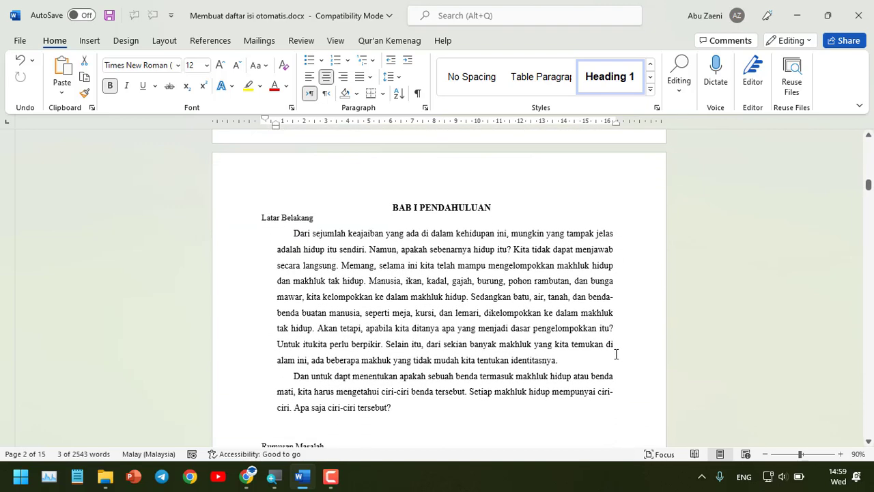
Try splitting the BAB I PENDAHULUAN heading with a manual line break after BAB I, and undo it
{"action": "left_click", "coordinate": [422, 209]}
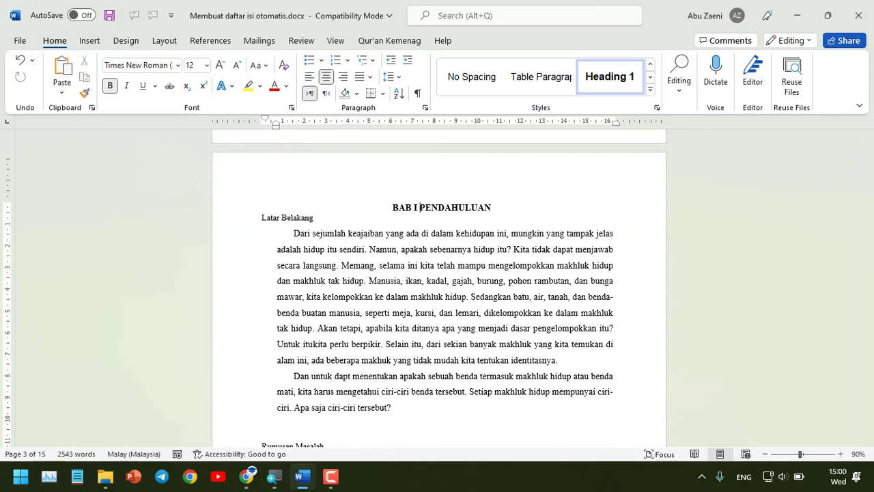
{"action": "key", "text": "shift+Return"}
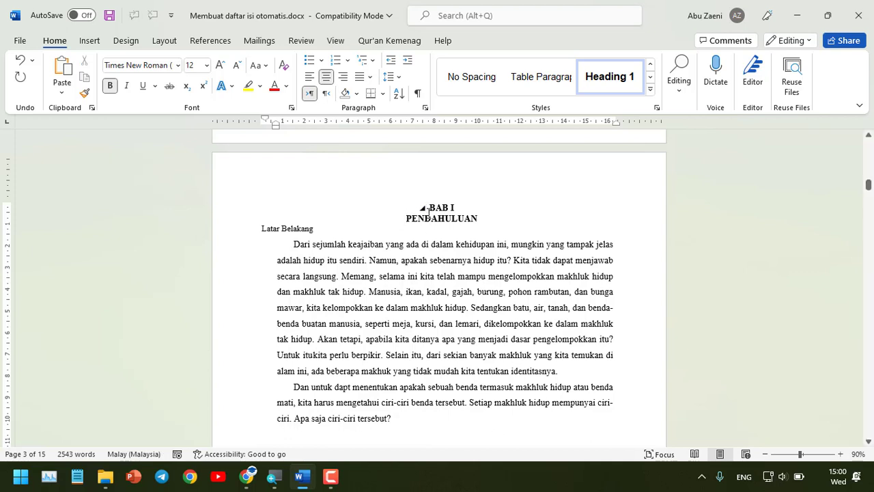
{"action": "key", "text": "ctrl+z"}
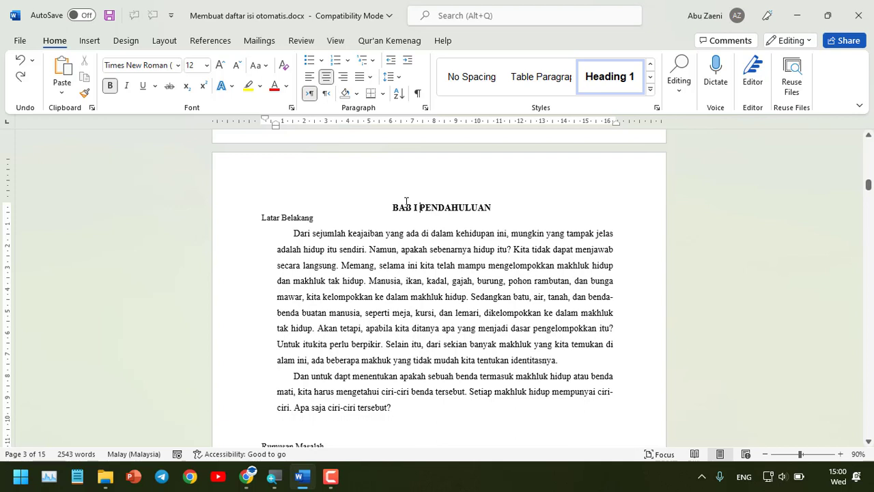
{"action": "key", "text": "shift+Return"}
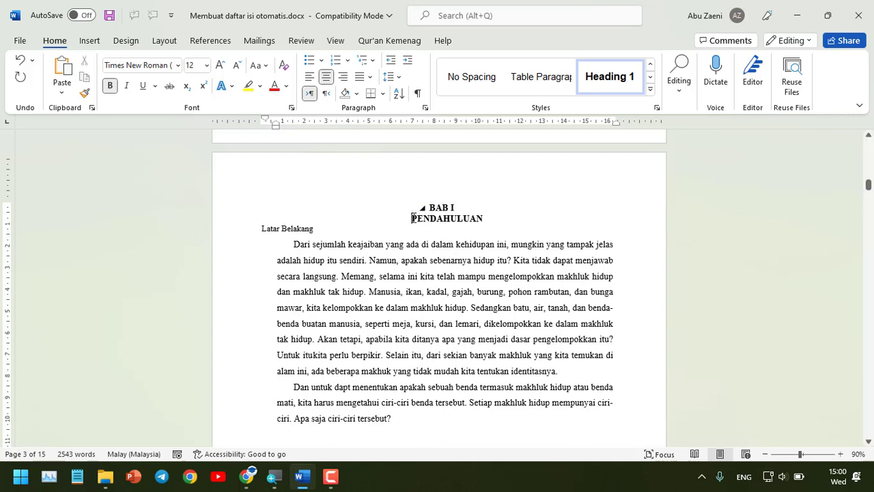
{"action": "key", "text": "ctrl+z"}
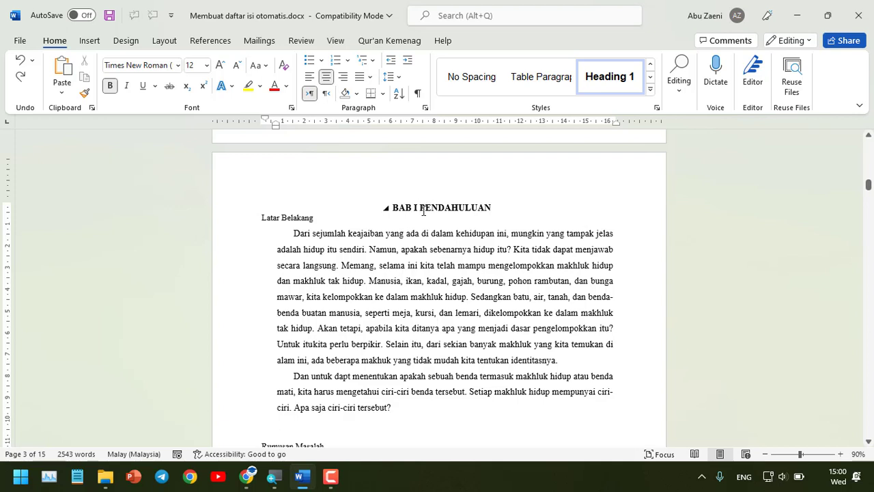
Try splitting the heading into separate BAB I and PENDAHULUAN paragraphs, and collapse and expand the section under PENDAHULUAN
{"action": "left_click", "coordinate": [422, 208]}
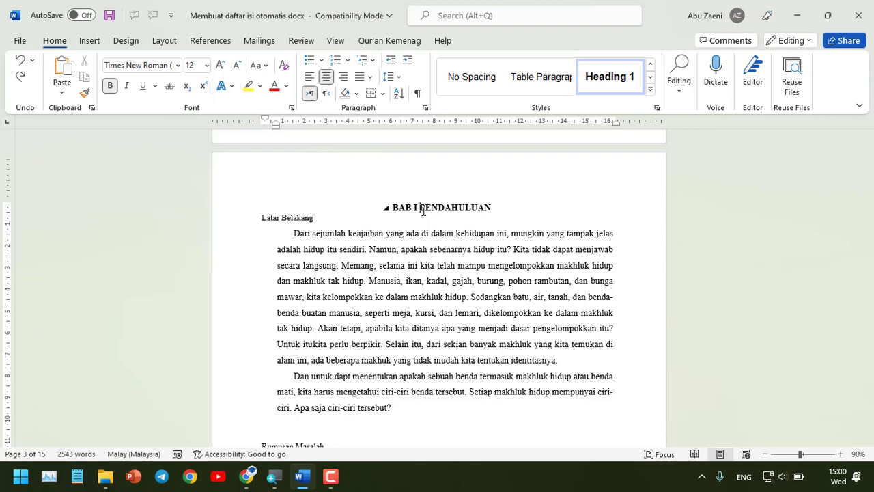
{"action": "key", "text": "Return"}
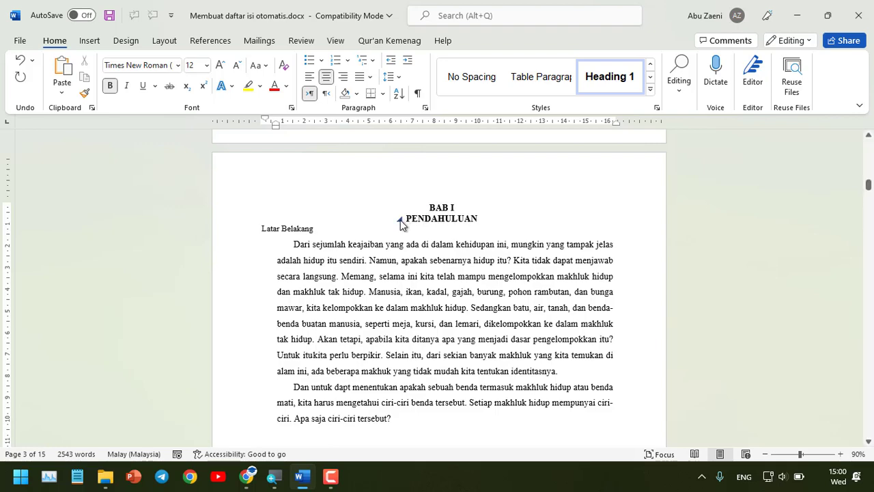
{"action": "left_click", "coordinate": [401, 220]}
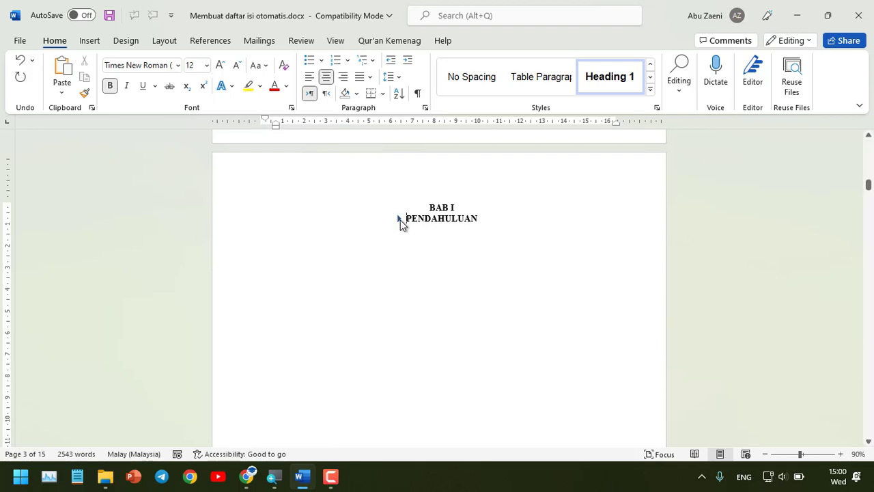
{"action": "left_click", "coordinate": [400, 220]}
{"action": "left_click", "coordinate": [423, 209]}
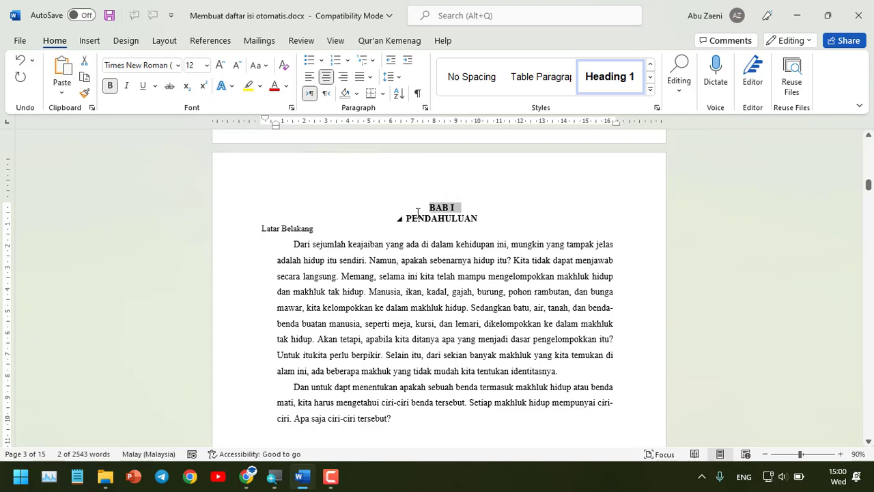
Undo the paragraph split so that BAB I PENDAHULUAN is a single heading line again
{"action": "left_click", "coordinate": [416, 244]}
{"action": "key", "text": "ctrl+z"}
{"action": "key", "text": "ctrl+z"}
{"action": "key", "text": "ctrl+z"}
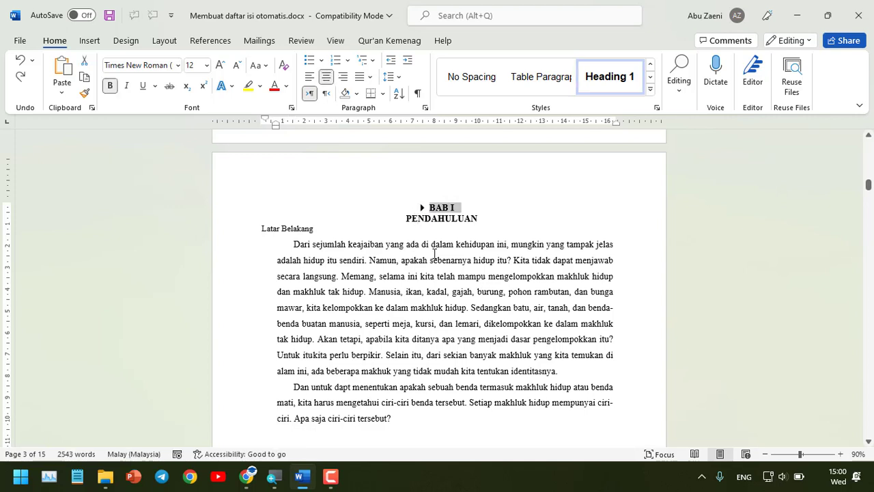
{"action": "key", "text": "ctrl+z"}
{"action": "key", "text": "ctrl+z"}
{"action": "key", "text": "ctrl+z"}
{"action": "key", "text": "ctrl+z"}
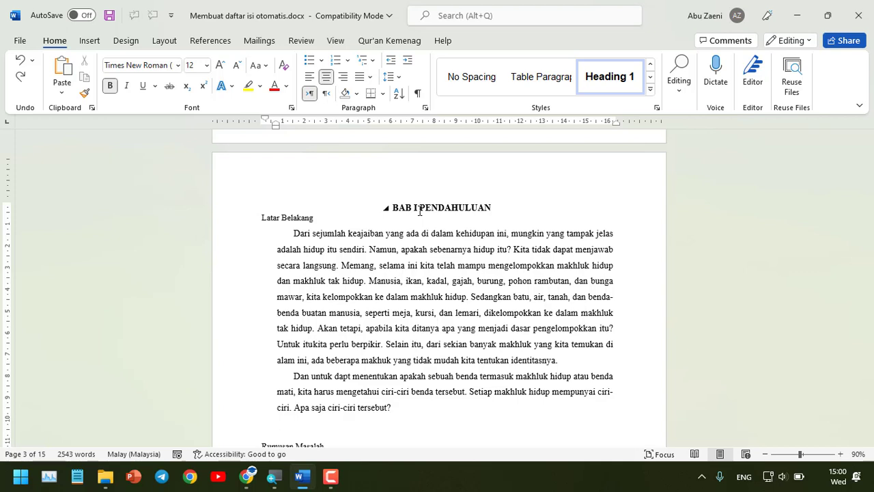
Insert a manual line break before PENDAHULUAN so the BAB I heading spans two lines within one paragraph
{"action": "left_click", "coordinate": [419, 211]}
{"action": "key", "text": "shift+Return"}
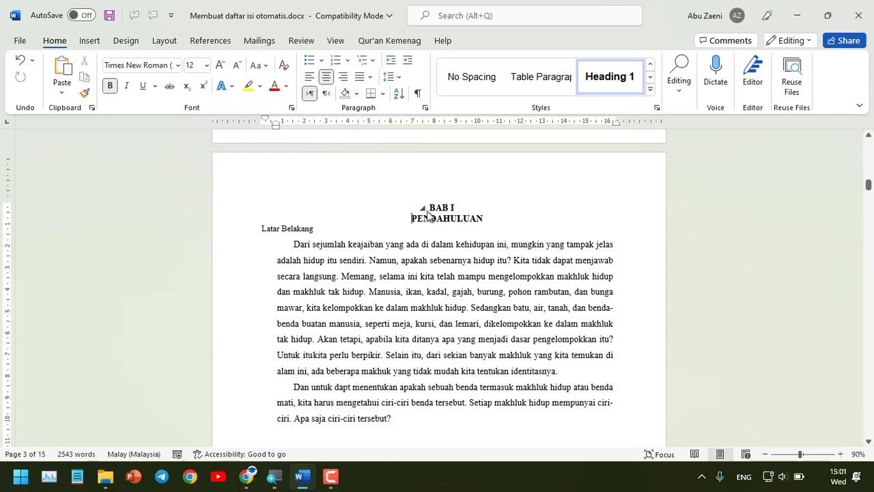
{"action": "mouse_move", "coordinate": [492, 219]}
{"action": "left_mouse_down"}
{"action": "mouse_move", "coordinate": [424, 208]}
{"action": "mouse_move", "coordinate": [493, 219]}
{"action": "left_mouse_up"}
Apply the Heading 2 style to the Latar Belakang subheading under BAB I PENDAHULUAN
{"action": "scroll", "coordinate": [491, 259], "scroll_direction": "down", "scroll_amount": 1}
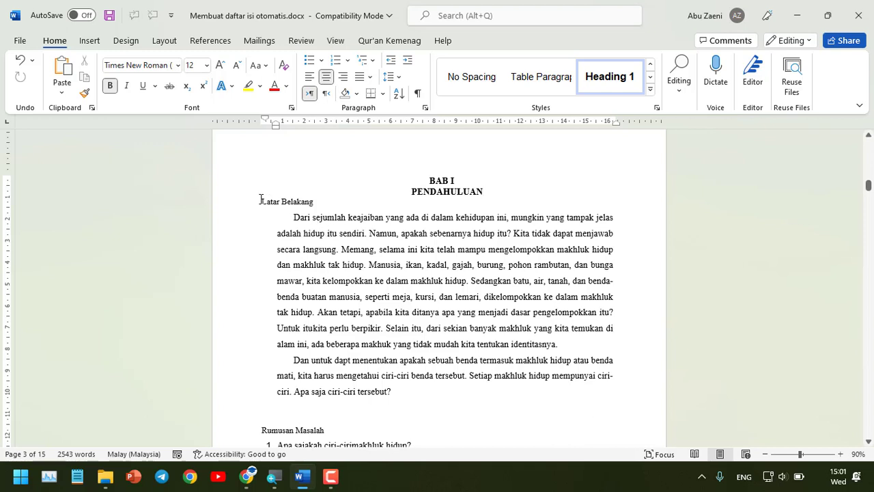
{"action": "mouse_move", "coordinate": [317, 203]}
{"action": "left_mouse_down"}
{"action": "mouse_move", "coordinate": [267, 202]}
{"action": "mouse_move", "coordinate": [310, 203]}
{"action": "left_mouse_up"}
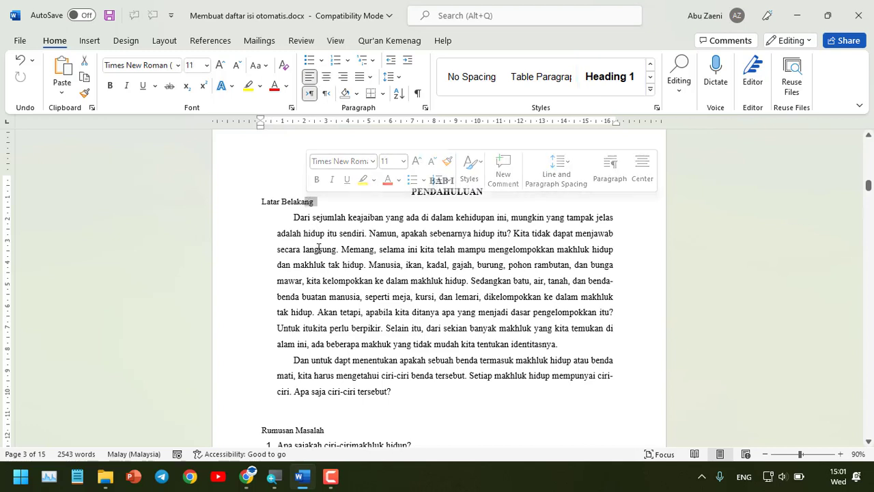
{"action": "left_click", "coordinate": [318, 247]}
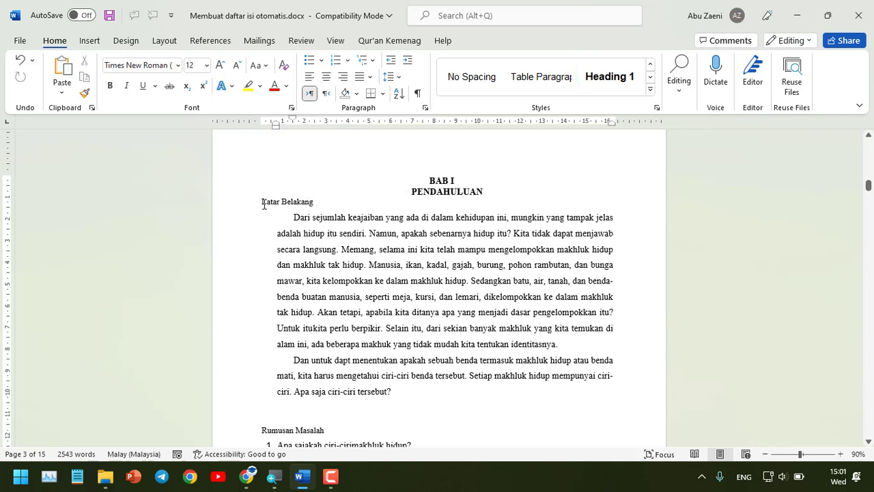
{"action": "left_click_drag", "start_coordinate": [318, 200], "coordinate": [260, 203]}
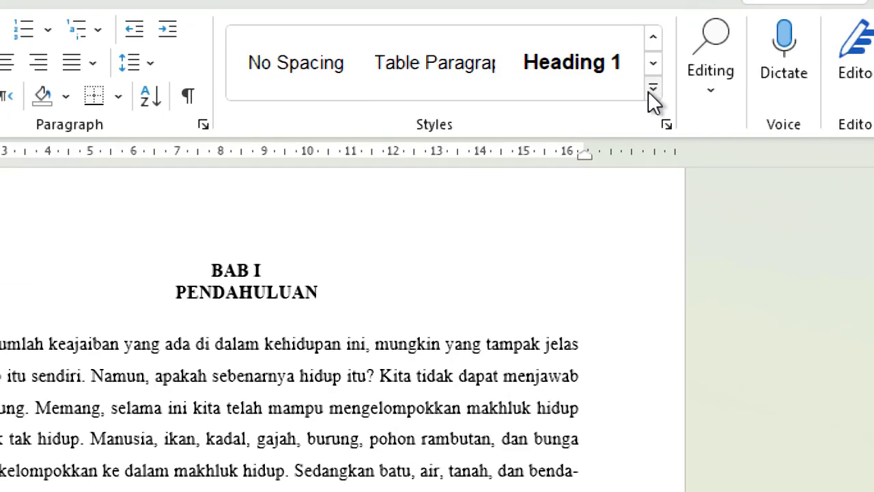
{"action": "left_click", "coordinate": [649, 92]}
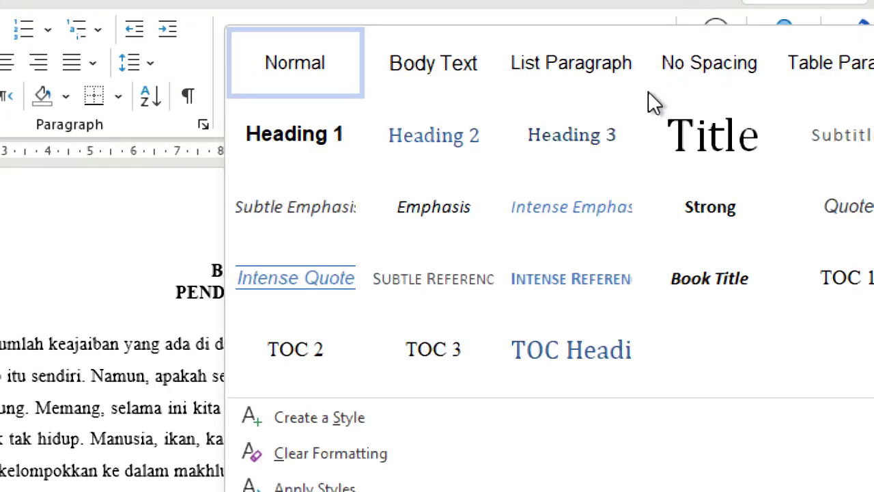
{"action": "left_click", "coordinate": [436, 135]}
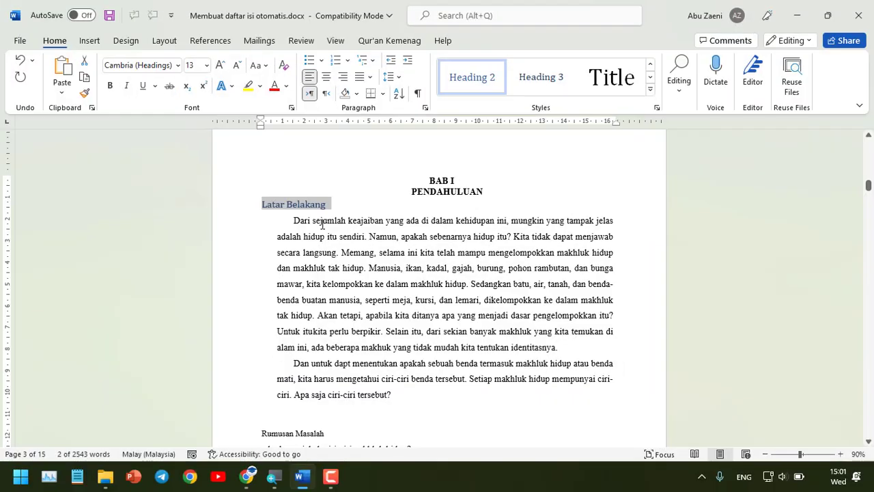
Format the Latar Belakang subheading as 12 pt Times New Roman with the Automatic font color
{"action": "left_click", "coordinate": [207, 67]}
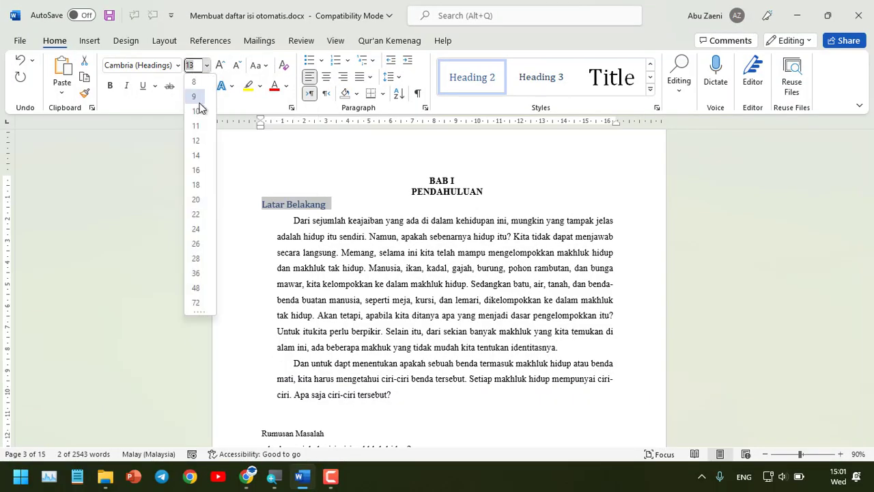
{"action": "left_click", "coordinate": [198, 141]}
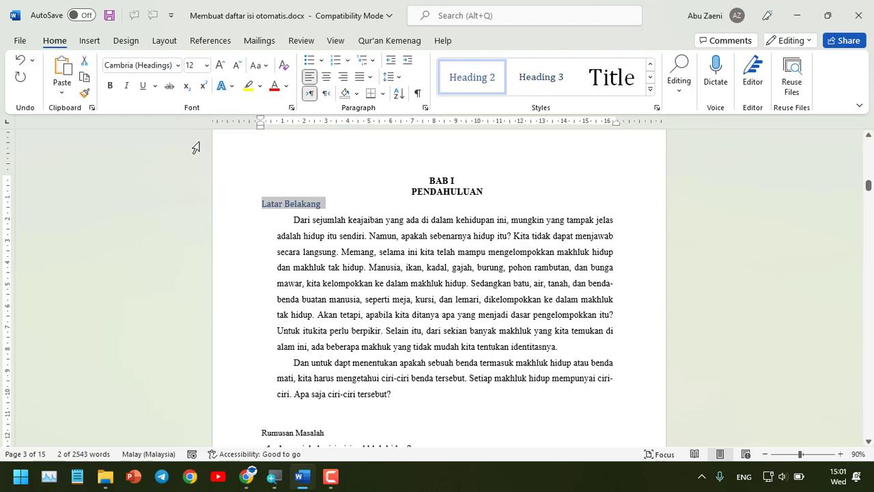
{"action": "left_click", "coordinate": [176, 65]}
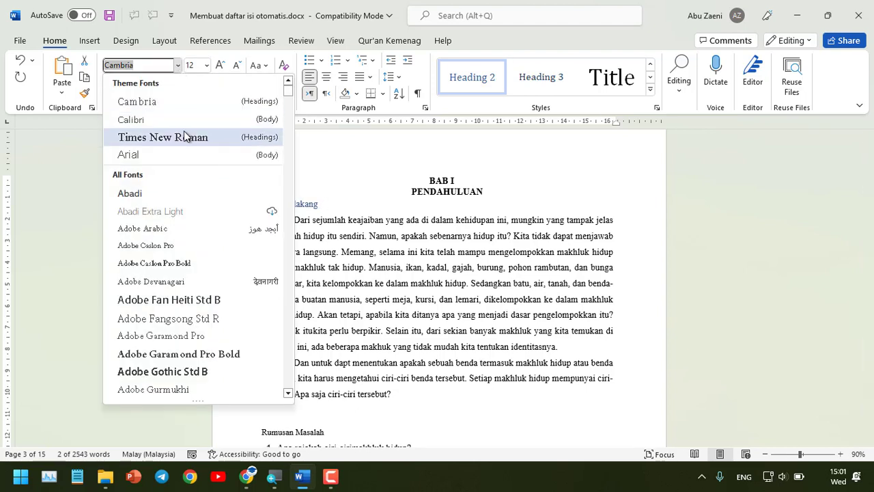
{"action": "left_click", "coordinate": [184, 137]}
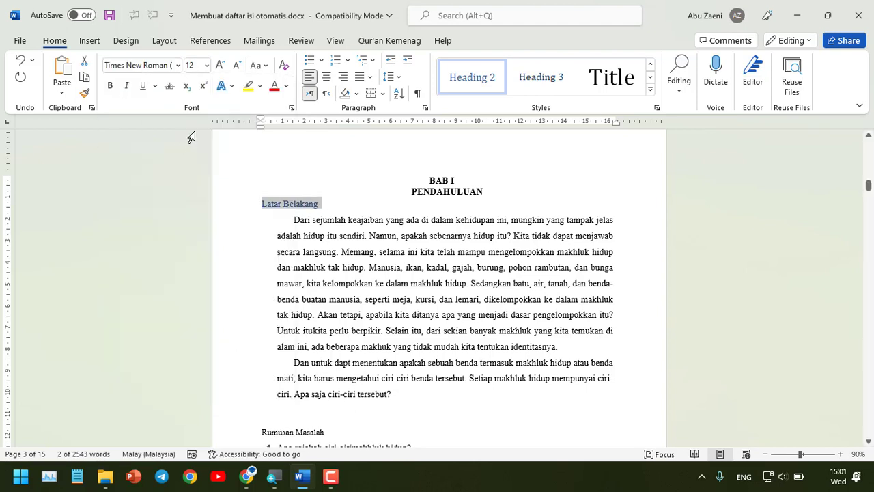
{"action": "left_click", "coordinate": [287, 88]}
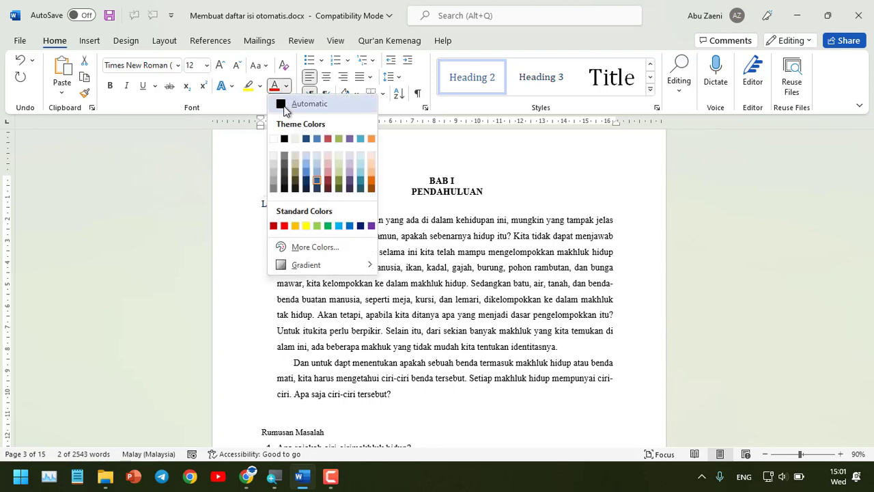
{"action": "left_click", "coordinate": [284, 103]}
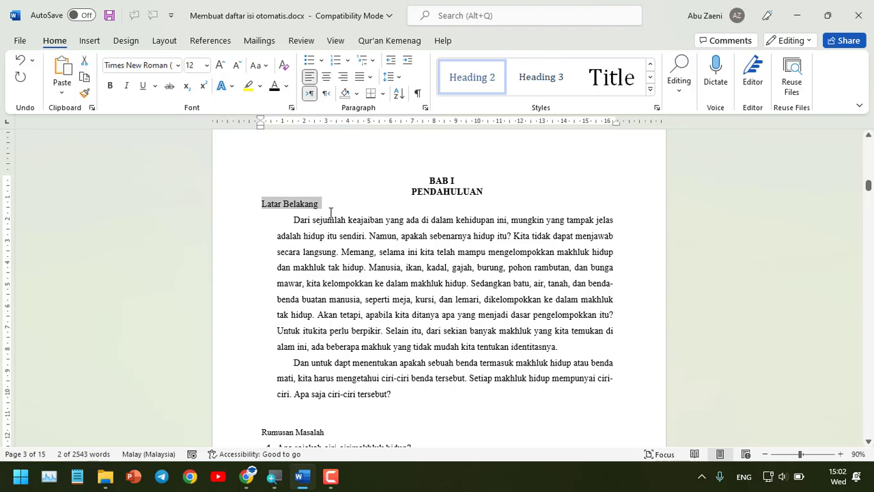
Number the Latar Belakang subheading with the A. B. C. format and make it bold
{"action": "left_click", "coordinate": [348, 60]}
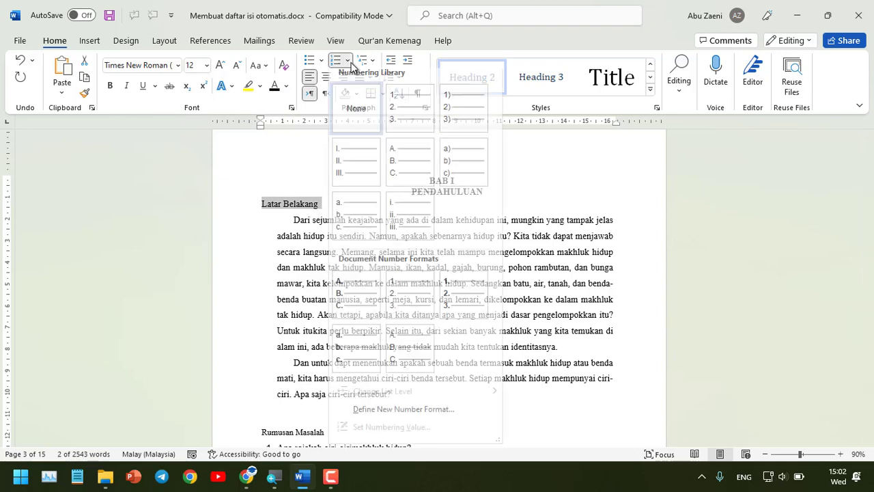
{"action": "left_click", "coordinate": [405, 167]}
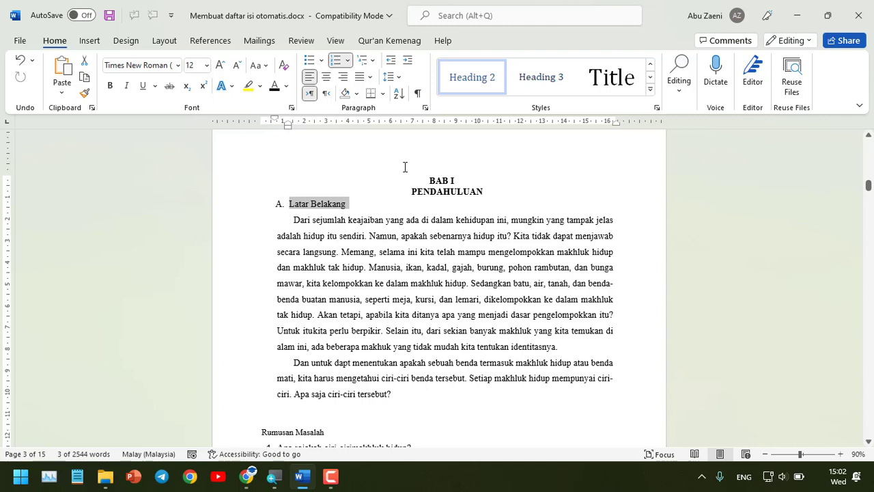
{"action": "left_click", "coordinate": [110, 86]}
{"action": "key", "text": "ctrl+z"}
{"action": "left_click", "coordinate": [111, 86]}
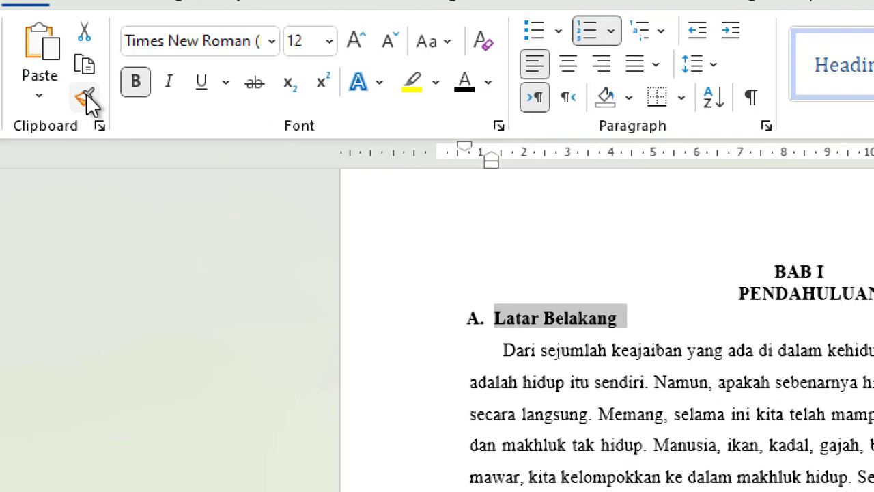
Copy the Latar Belakang formatting to the Rumusan Masalah and Tujuan Penulisan Makalah subheadings with Format Painter
{"action": "left_click", "coordinate": [86, 93]}
{"action": "scroll", "coordinate": [552, 410], "scroll_direction": "down", "scroll_amount": 4}
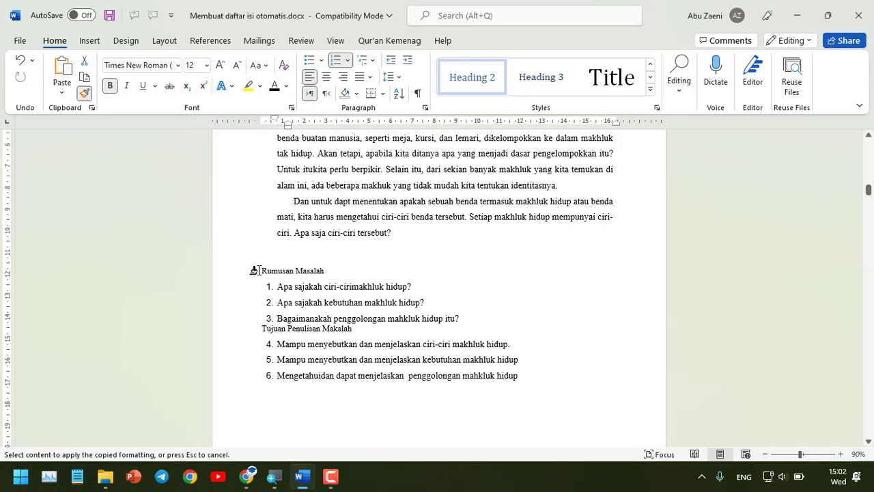
{"action": "left_click_drag", "start_coordinate": [254, 270], "coordinate": [318, 271]}
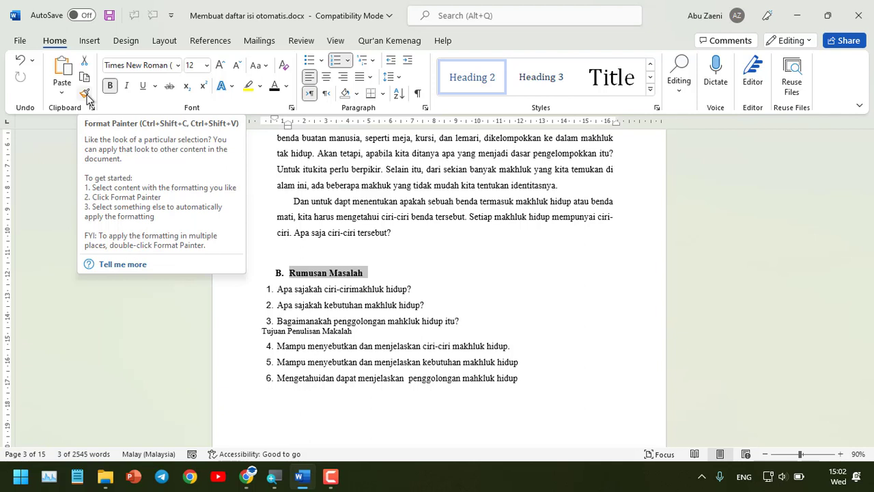
{"action": "left_click", "coordinate": [85, 94]}
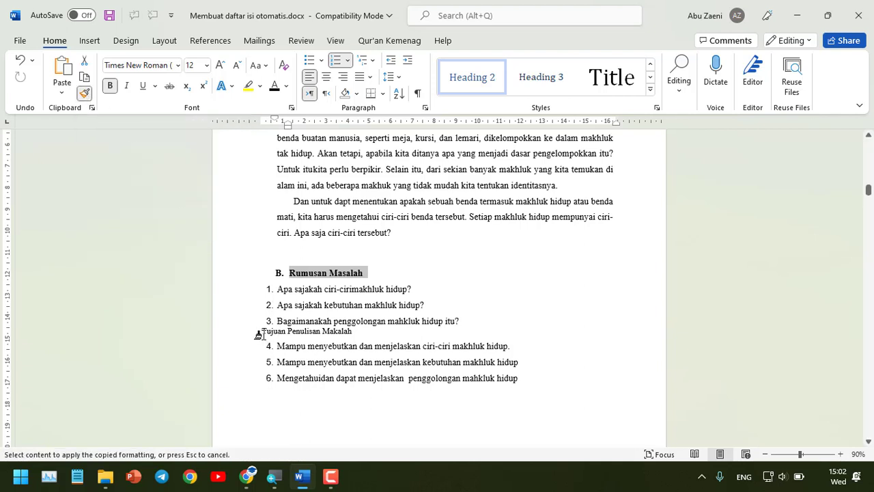
{"action": "left_click_drag", "start_coordinate": [257, 333], "coordinate": [352, 333]}
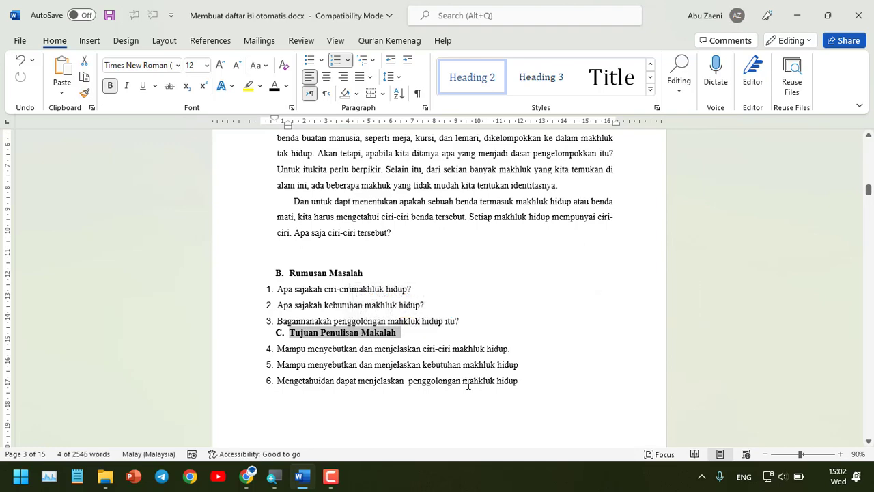
Try to copy the Tujuan Penulisan Makalah formatting to the Ciri-Ciri Makhuk Hidup subheading under BAB II PEMBAHASAN with Format Painter
{"action": "scroll", "coordinate": [418, 366], "scroll_direction": "down", "scroll_amount": 3}
{"action": "scroll", "coordinate": [418, 366], "scroll_direction": "down", "scroll_amount": 5}
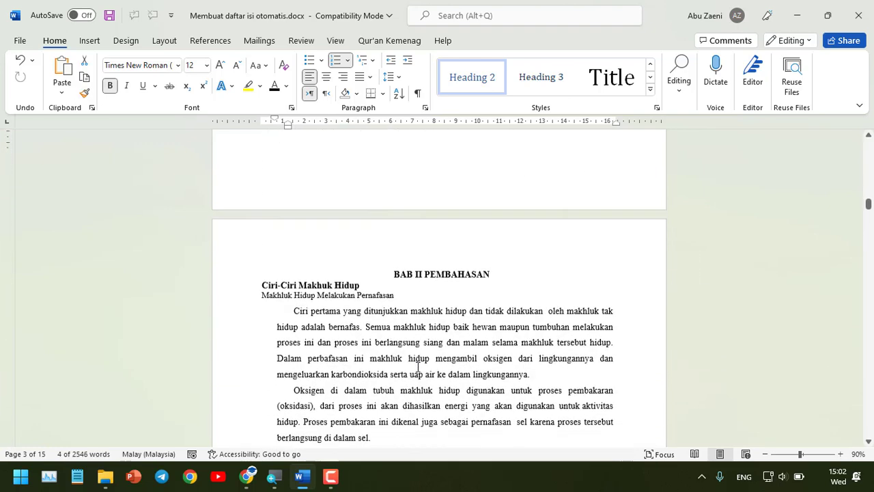
{"action": "scroll", "coordinate": [415, 361], "scroll_direction": "up", "scroll_amount": 1}
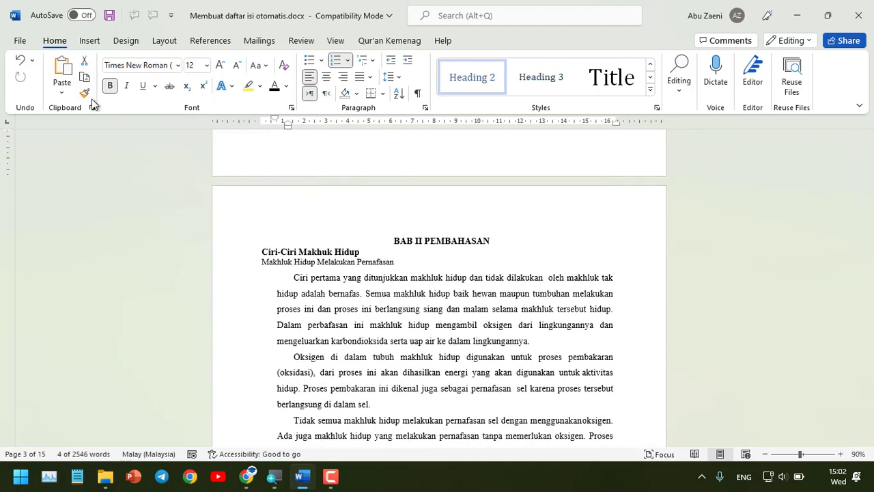
{"action": "left_click", "coordinate": [84, 93]}
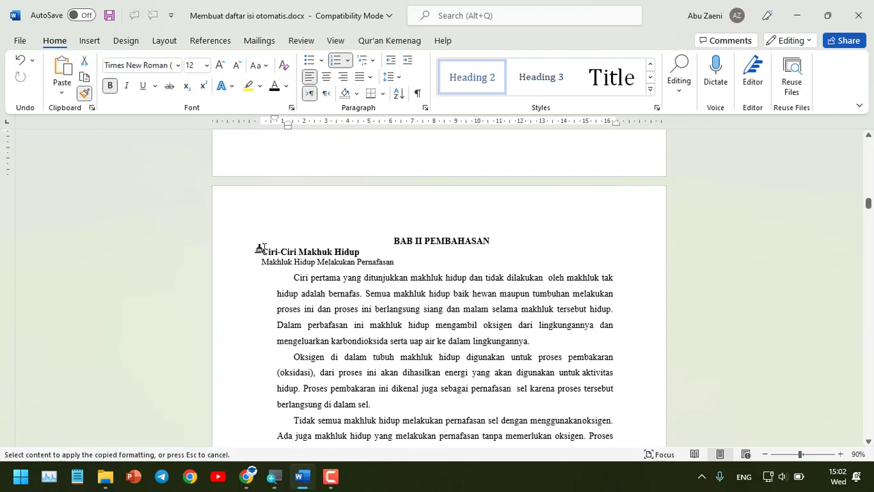
{"action": "left_click_drag", "start_coordinate": [260, 251], "coordinate": [360, 252]}
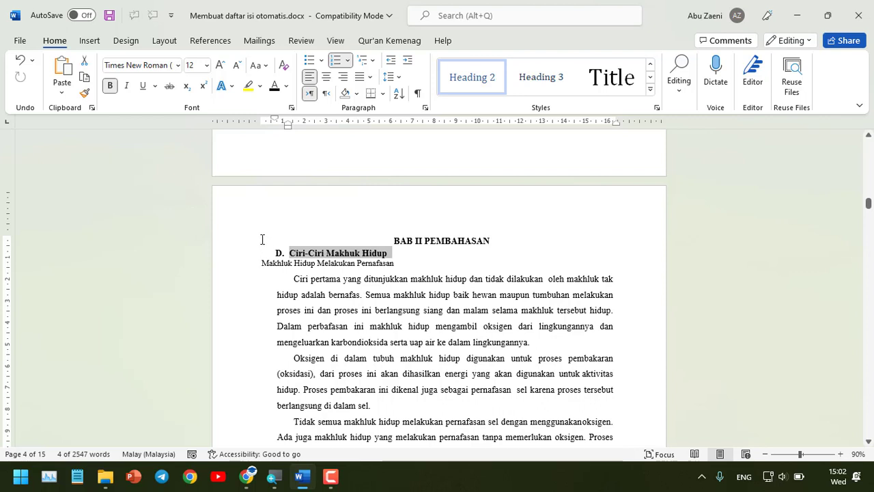
{"action": "left_click", "coordinate": [282, 254]}
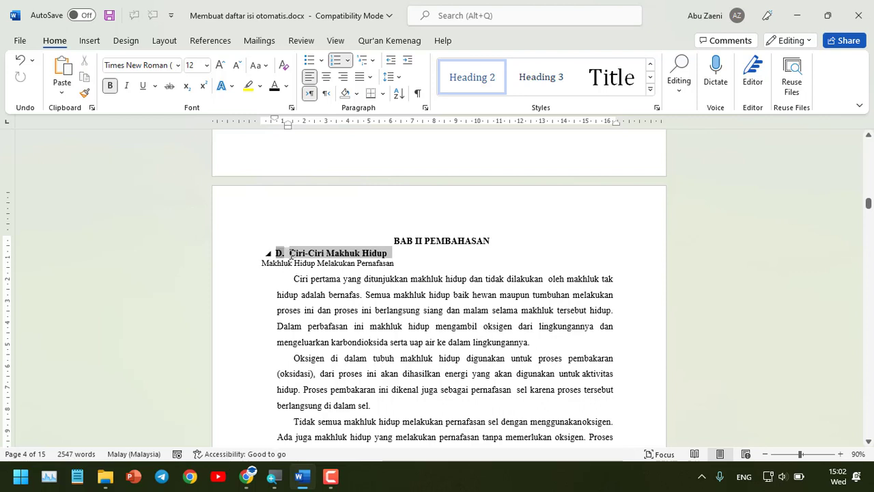
{"action": "key", "text": "ctrl+z"}
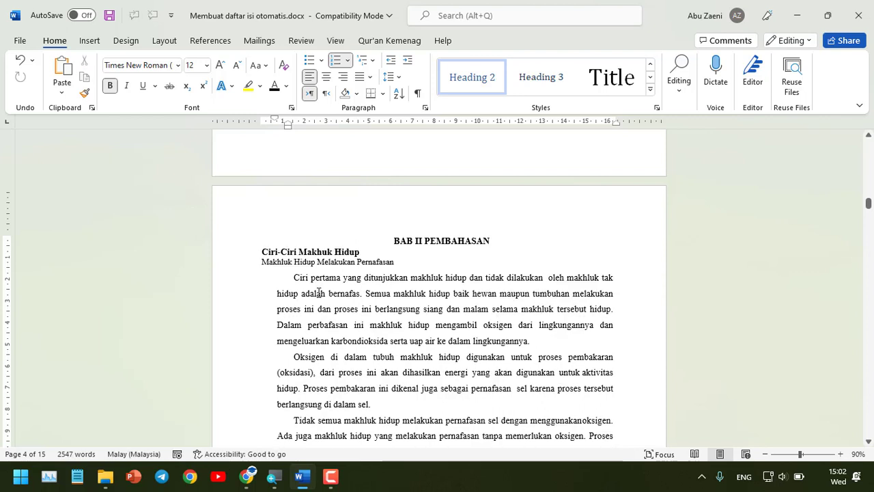
Try numbering the Ciri-Ciri Makhuk Hidup subheading with the A. B. C. format
{"action": "left_click", "coordinate": [263, 249]}
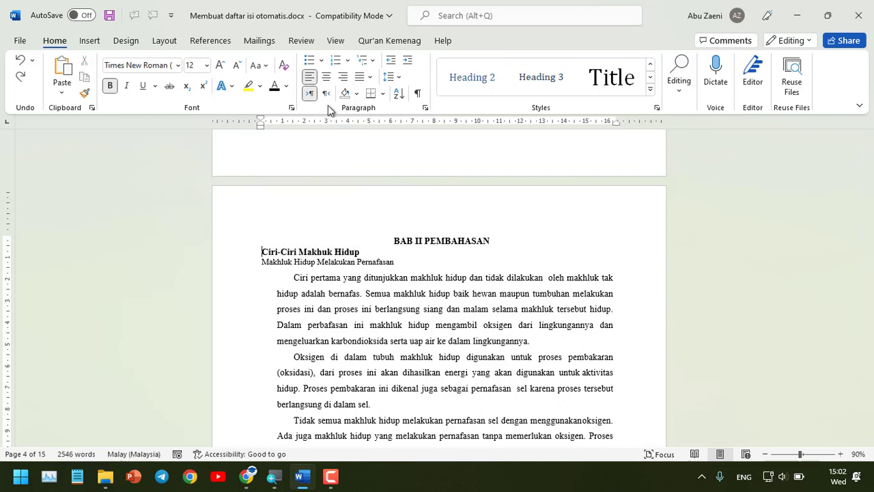
{"action": "left_click", "coordinate": [348, 61]}
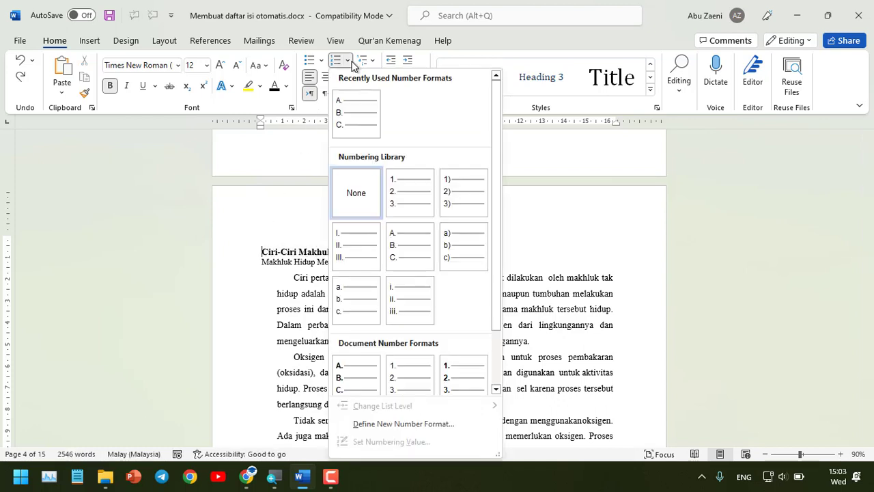
{"action": "left_click", "coordinate": [354, 115]}
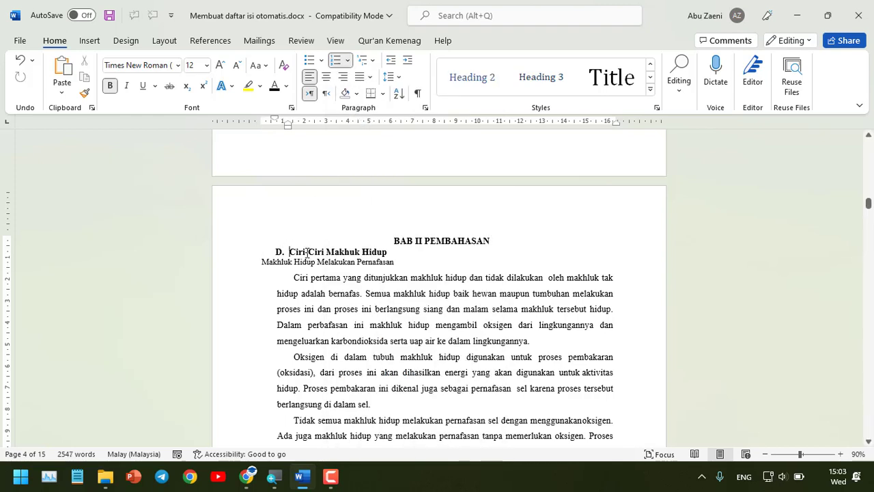
{"action": "key", "text": "BackSpace"}
{"action": "key", "text": "BackSpace"}
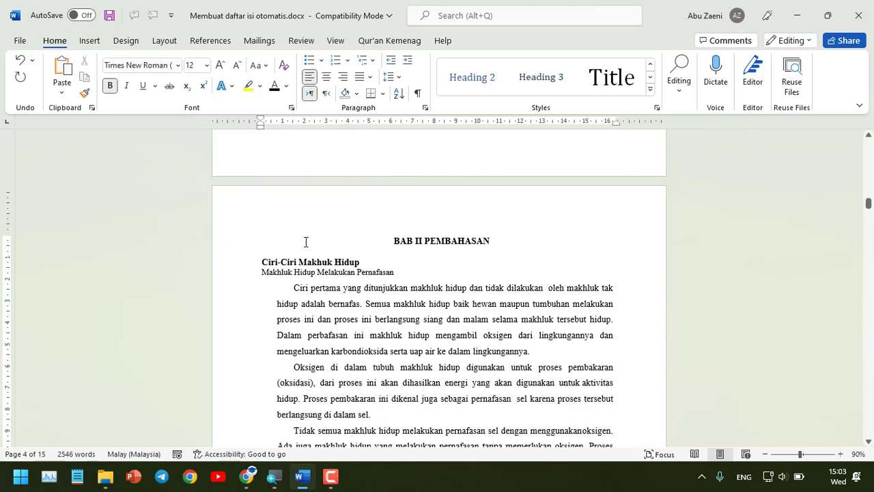
{"action": "key", "text": "BackSpace"}
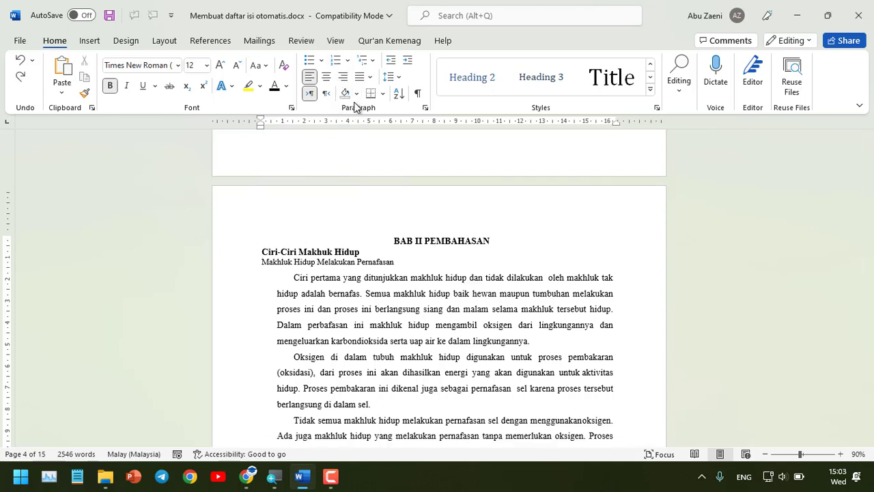
{"action": "left_click", "coordinate": [348, 61]}
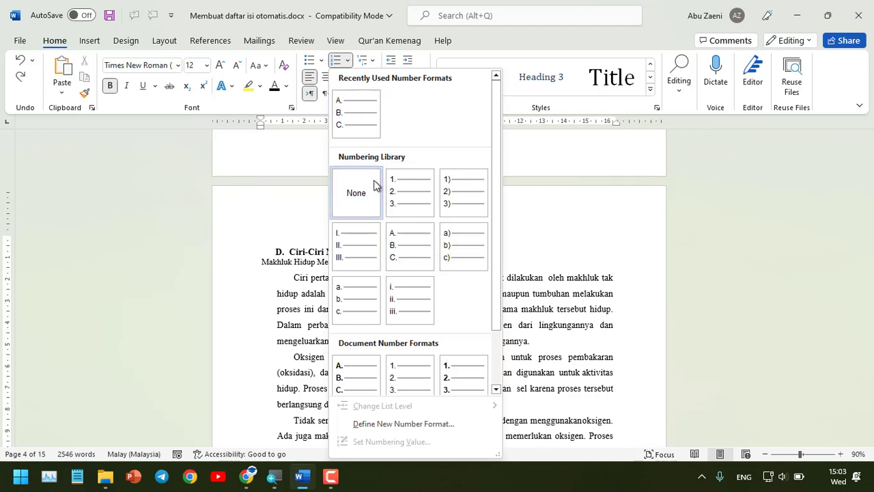
{"action": "left_click", "coordinate": [408, 261]}
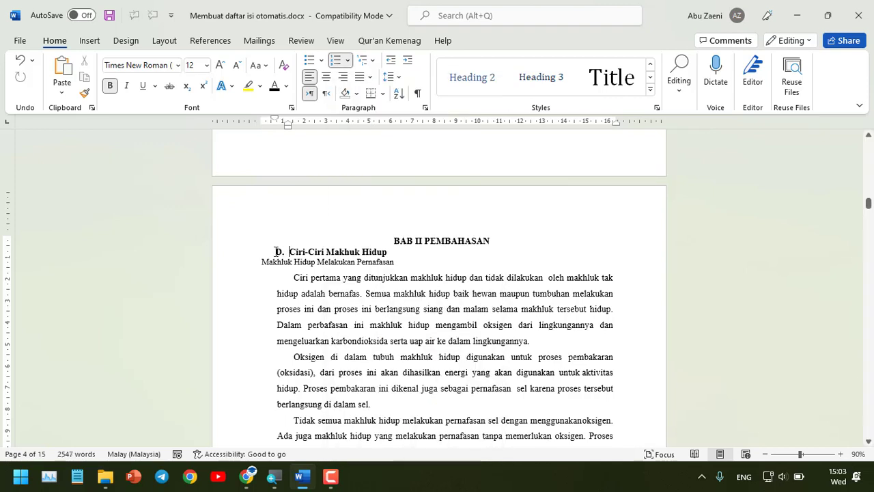
{"action": "left_click", "coordinate": [349, 61]}
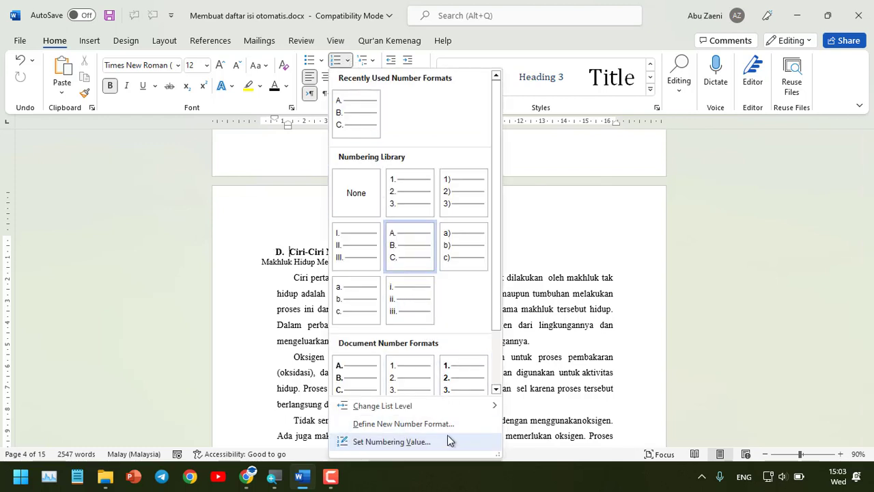
{"action": "mouse_move", "coordinate": [451, 404]}
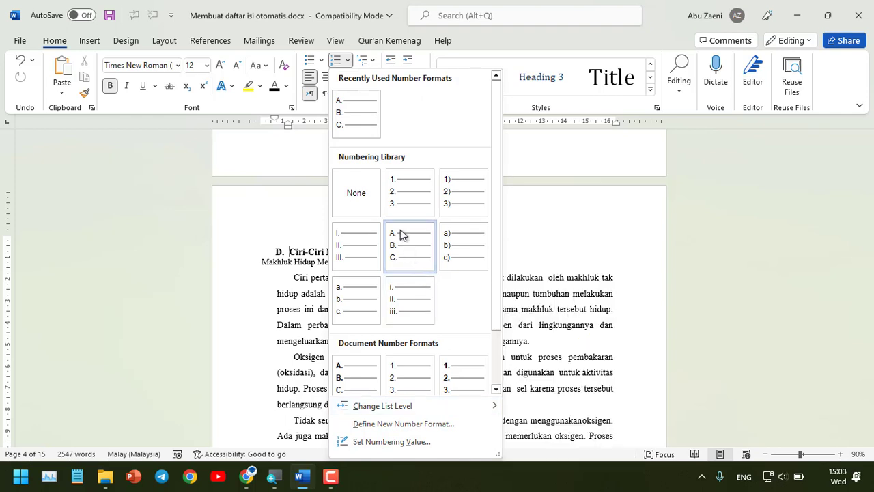
{"action": "left_click", "coordinate": [359, 119]}
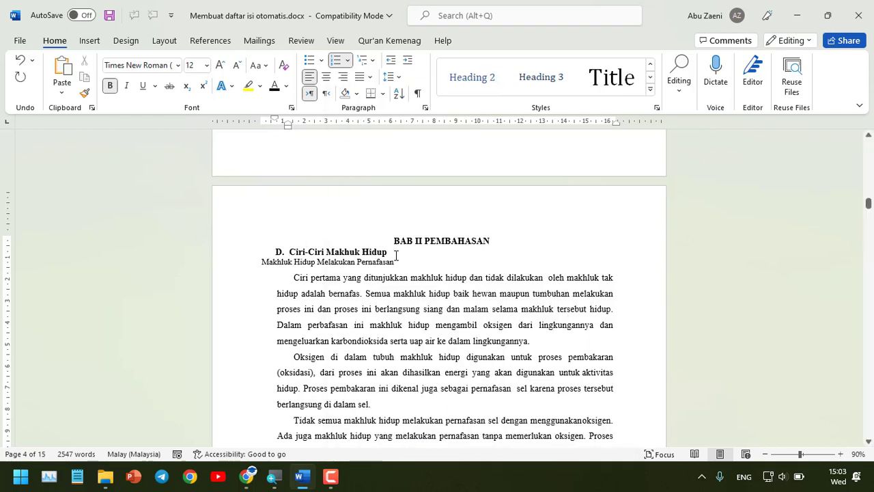
Delete the Ciri-Ciri Makhuk Hidup subheading text together with its numbering, keeping an empty line under BAB II PEMBAHASAN
{"action": "key", "text": "Return"}
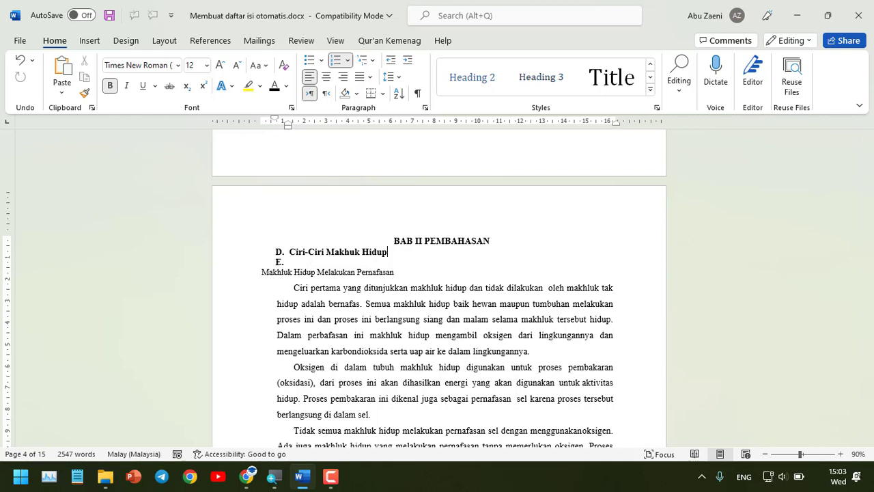
{"action": "key", "text": "BackSpace"}
{"action": "key", "text": "BackSpace"}
{"action": "key", "text": "BackSpace"}
{"action": "key", "text": "BackSpace"}
{"action": "key", "text": "BackSpace"}
{"action": "key", "text": "BackSpace"}
{"action": "key", "text": "BackSpace"}
{"action": "key", "text": "BackSpace"}
{"action": "key", "text": "BackSpace"}
{"action": "key", "text": "BackSpace"}
{"action": "key", "text": "BackSpace"}
{"action": "key", "text": "BackSpace"}
{"action": "key", "text": "BackSpace"}
{"action": "key", "text": "BackSpace"}
{"action": "key", "text": "BackSpace"}
{"action": "key", "text": "BackSpace"}
{"action": "key", "text": "BackSpace"}
{"action": "key", "text": "BackSpace"}
{"action": "key", "text": "BackSpace"}
{"action": "key", "text": "BackSpace"}
{"action": "key", "text": "BackSpace"}
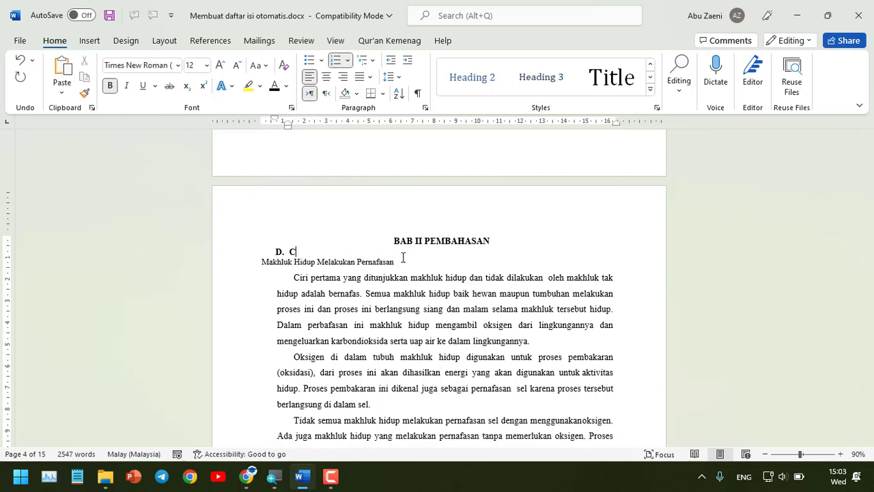
{"action": "key", "text": "BackSpace"}
{"action": "key", "text": "BackSpace"}
{"action": "key", "text": "BackSpace"}
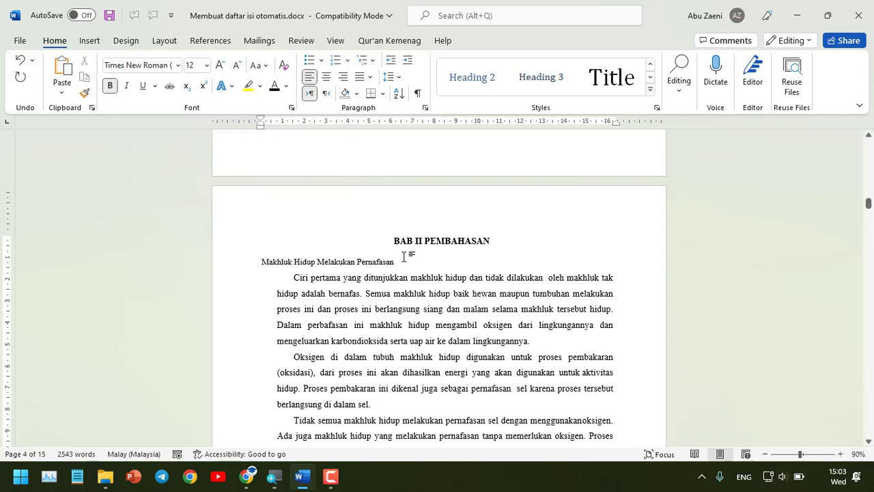
Enter the subheading "Ciri ciri mahkluk hidup" on the empty line under BAB II PEMBAHASAN and apply the Heading 2 style
{"action": "left_click", "coordinate": [492, 241]}
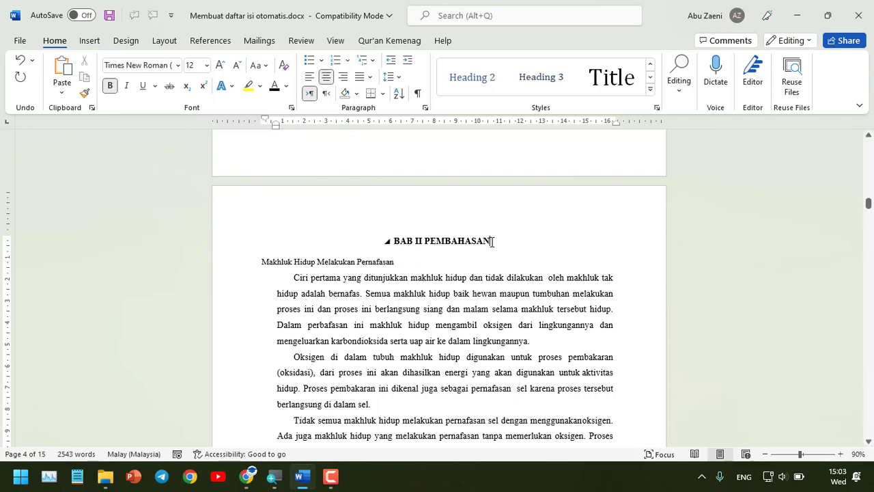
{"action": "left_click", "coordinate": [361, 251]}
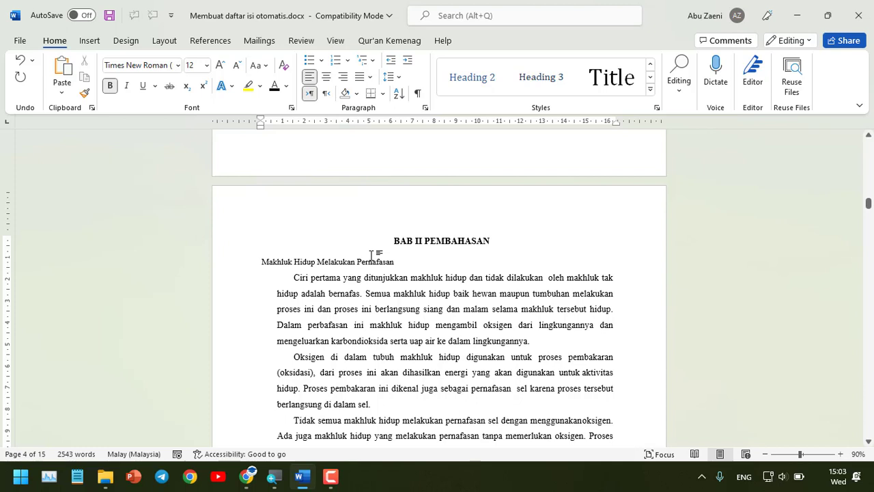
{"action": "type", "text": "Ciri ciri mahkluk hidup"}
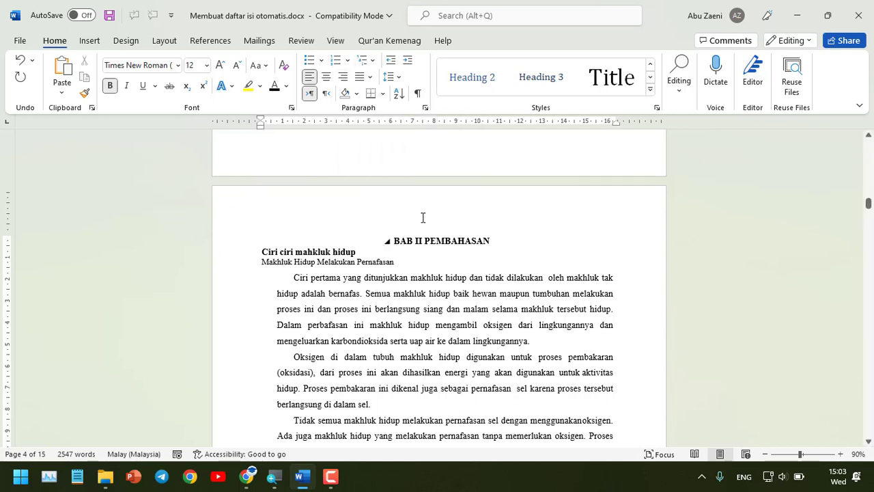
{"action": "left_click", "coordinate": [650, 90]}
{"action": "left_click", "coordinate": [549, 116]}
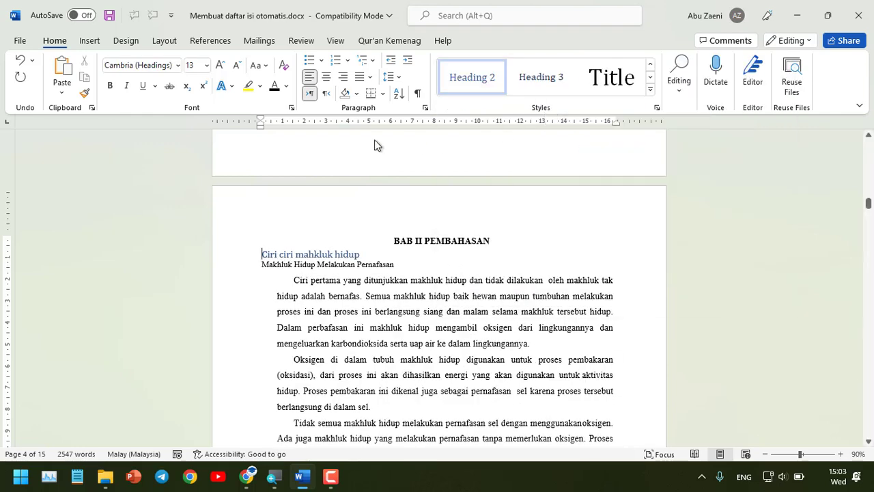
Try to format the Ciri ciri mahkluk hidup subheading as bold 12 pt Times New Roman without selecting its text
{"action": "left_click", "coordinate": [205, 66]}
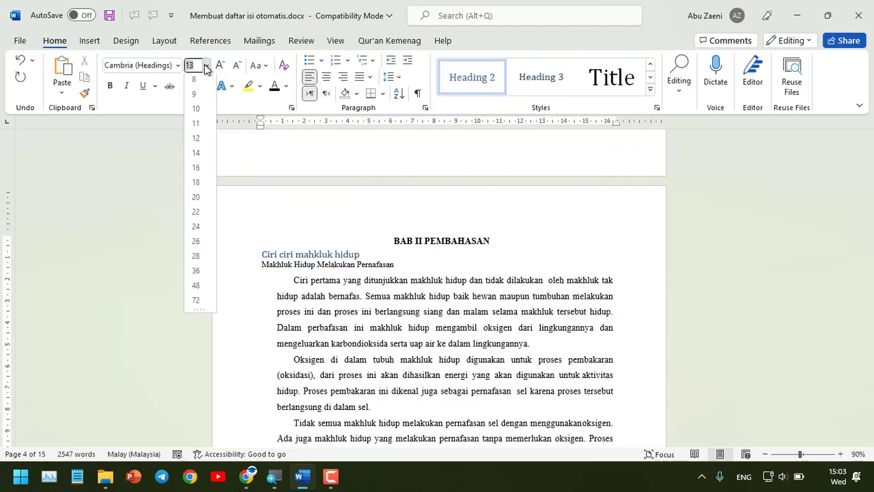
{"action": "left_click", "coordinate": [197, 141]}
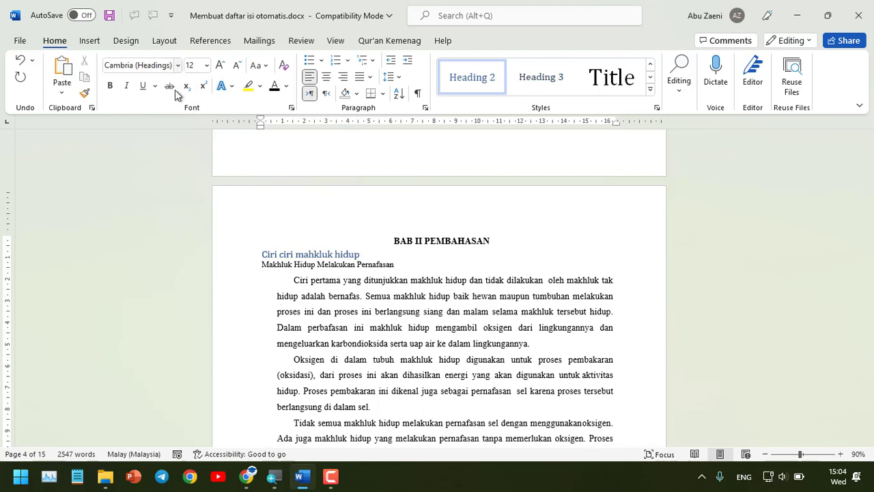
{"action": "left_click", "coordinate": [178, 66]}
{"action": "left_click", "coordinate": [158, 137]}
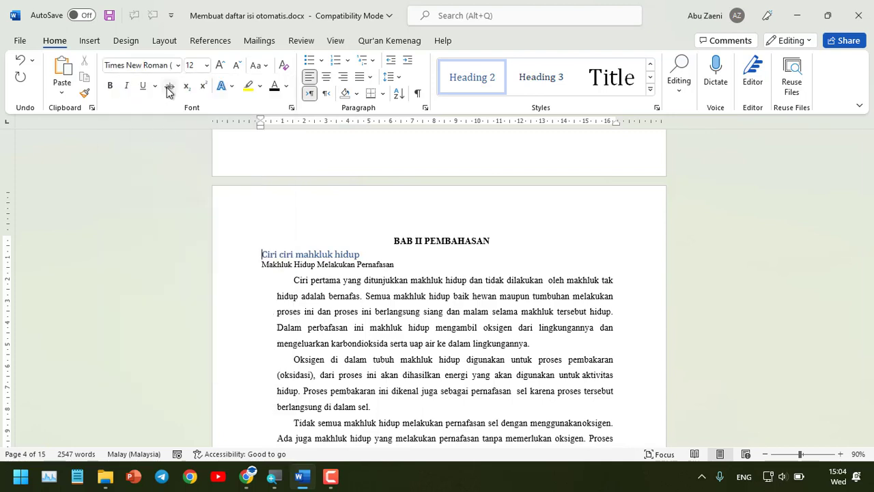
{"action": "left_click", "coordinate": [110, 86]}
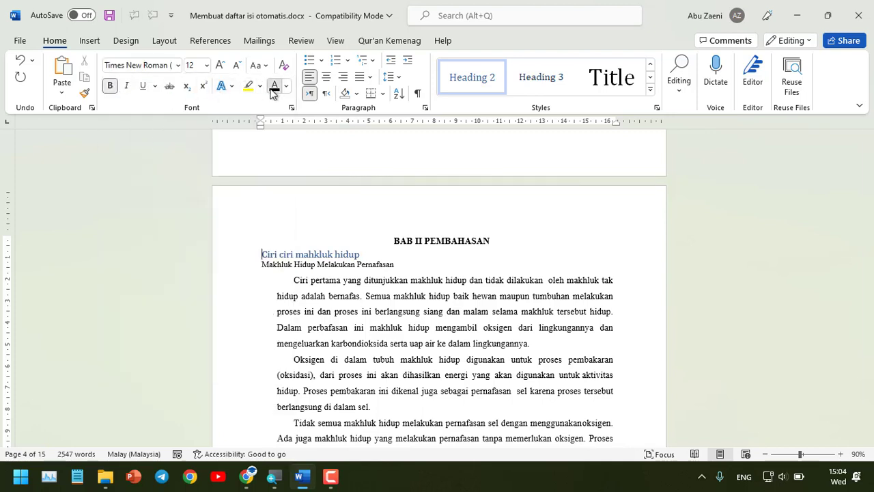
Select the whole Ciri ciri mahkluk hidup subheading and set it to 12 pt Times New Roman
{"action": "left_click_drag", "start_coordinate": [367, 254], "coordinate": [257, 254]}
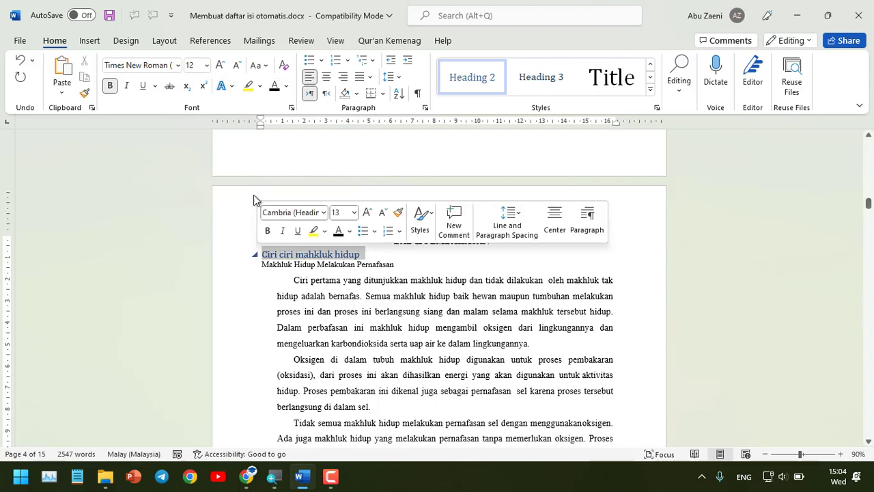
{"action": "left_click", "coordinate": [207, 66]}
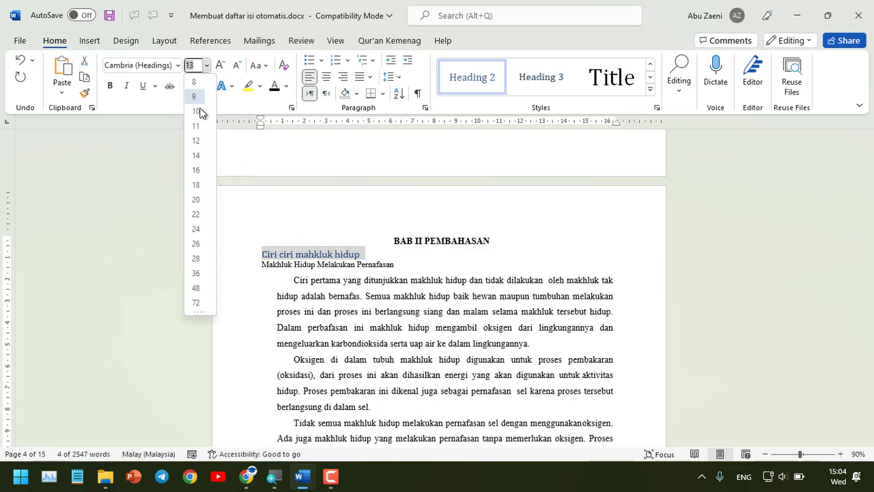
{"action": "left_click", "coordinate": [198, 142]}
{"action": "left_click", "coordinate": [179, 65]}
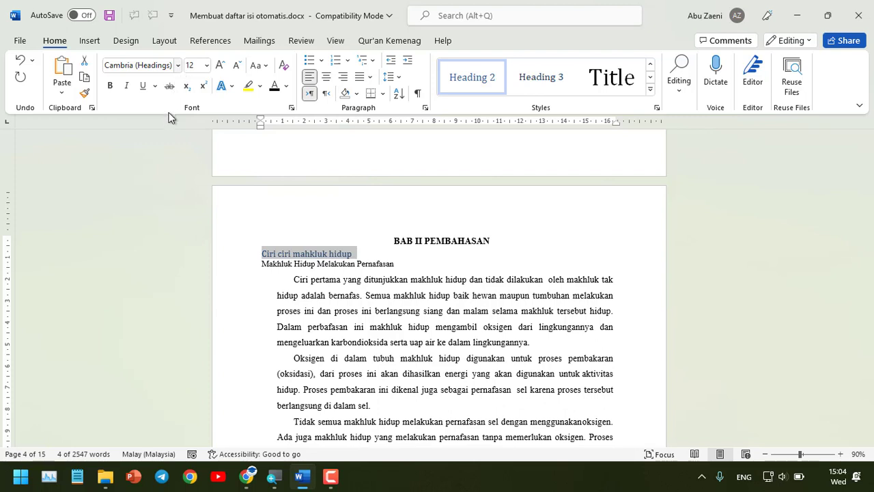
{"action": "left_click", "coordinate": [175, 137]}
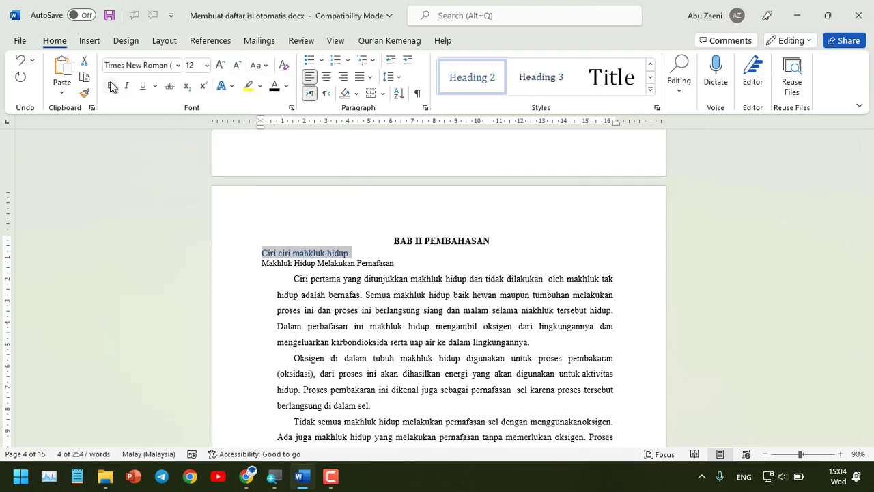
Make the selected Ciri ciri mahkluk hidup subheading bold with black font color
{"action": "left_click", "coordinate": [109, 84]}
{"action": "left_click", "coordinate": [273, 87]}
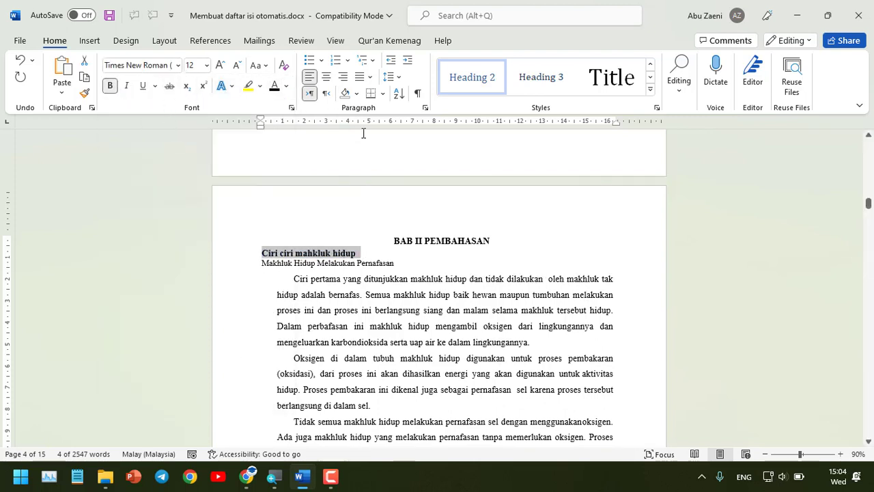
{"action": "left_click", "coordinate": [827, 161]}
Number the Ciri ciri mahkluk hidup subheading with the A. B. C. format and decrease its indent
{"action": "left_click", "coordinate": [467, 79]}
{"action": "left_click", "coordinate": [348, 64]}
{"action": "left_click", "coordinate": [356, 110]}
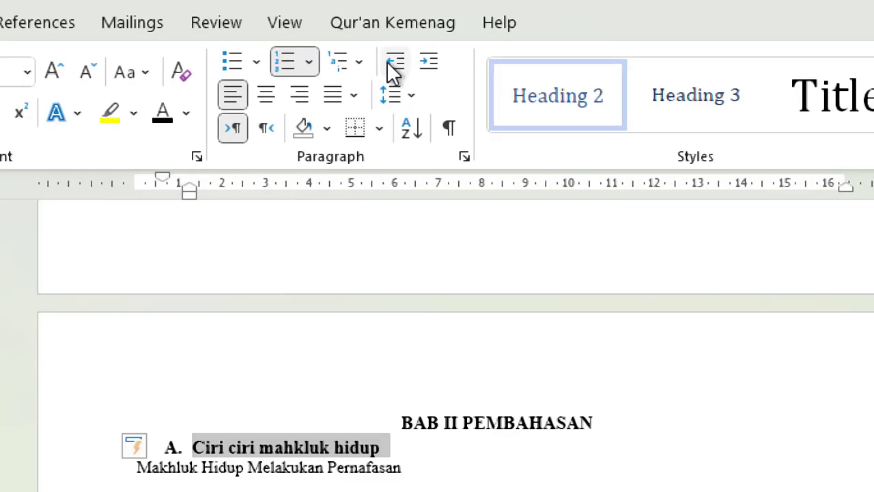
{"action": "left_click", "coordinate": [387, 61]}
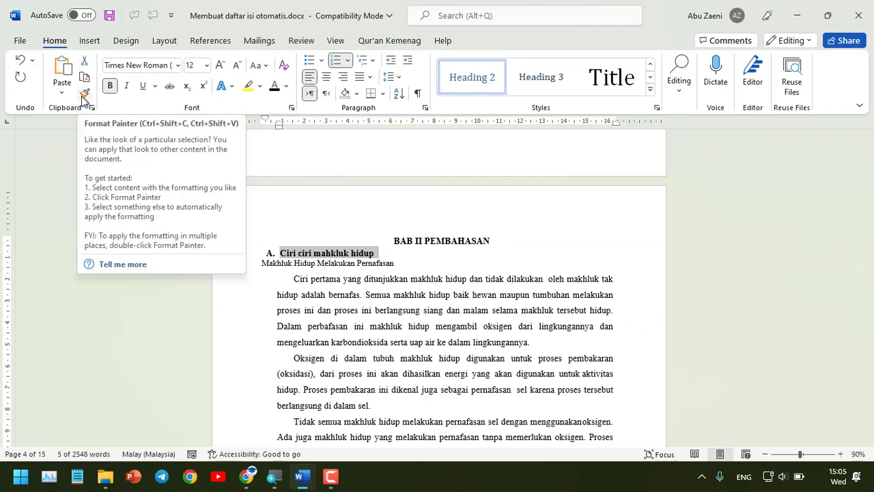
Copy the formatting of the Ciri ciri mahkluk hidup subheading to the Kebutuhan Makhluk Hidup subheading with Format Painter
{"action": "left_click", "coordinate": [82, 97]}
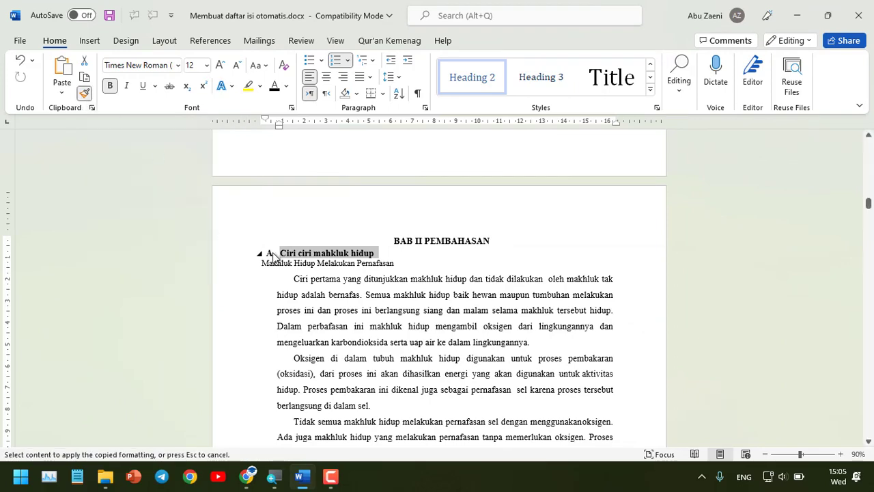
{"action": "scroll", "coordinate": [267, 256], "scroll_direction": "down", "scroll_amount": 6}
{"action": "scroll", "coordinate": [270, 258], "scroll_direction": "down", "scroll_amount": 1}
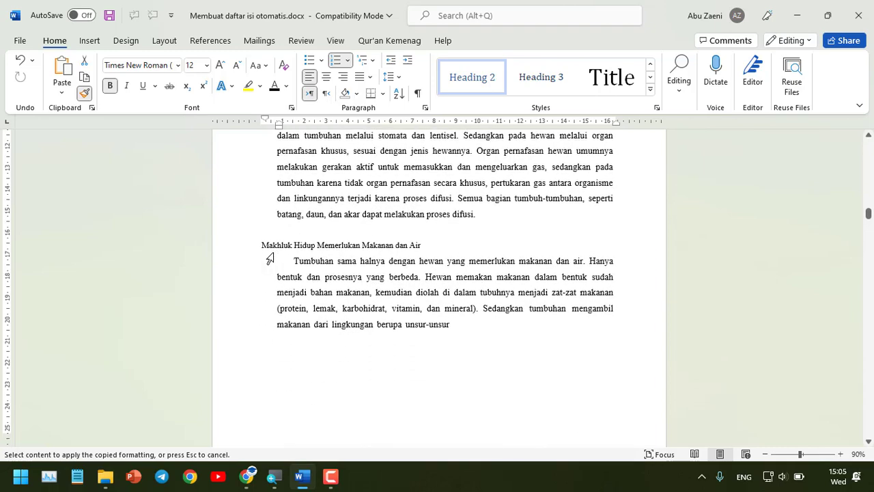
{"action": "scroll", "coordinate": [270, 259], "scroll_direction": "down", "scroll_amount": 10}
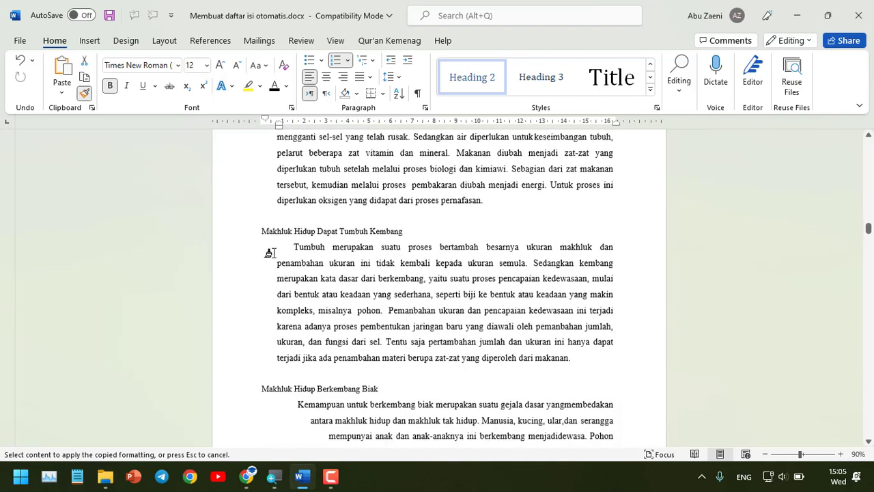
{"action": "scroll", "coordinate": [270, 254], "scroll_direction": "up", "scroll_amount": 10}
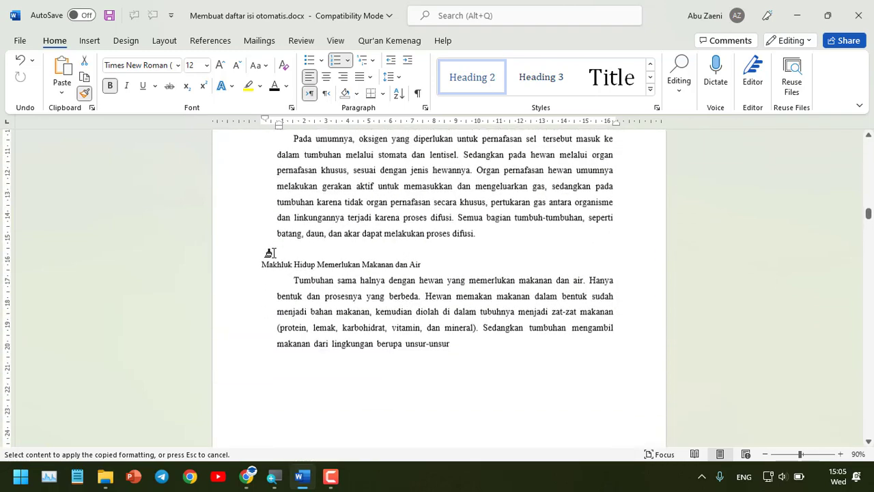
{"action": "scroll", "coordinate": [271, 259], "scroll_direction": "up", "scroll_amount": 6}
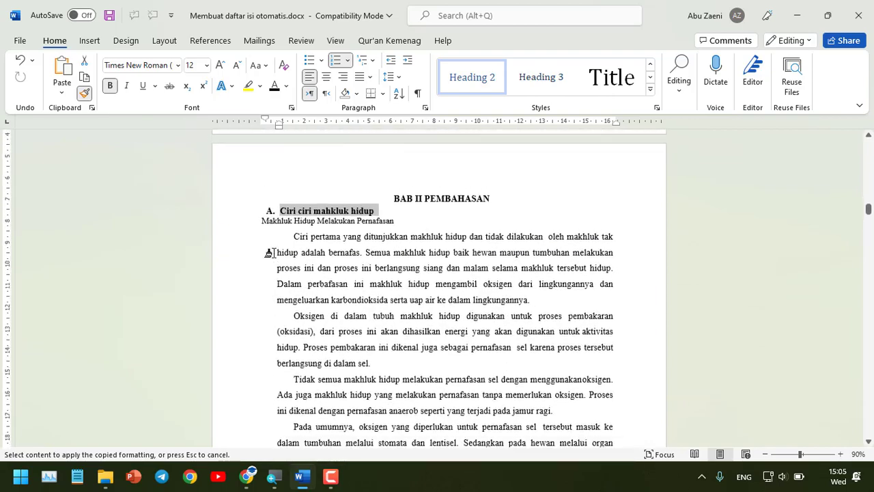
{"action": "scroll", "coordinate": [270, 258], "scroll_direction": "down", "scroll_amount": 3}
{"action": "scroll", "coordinate": [270, 258], "scroll_direction": "up", "scroll_amount": 4}
{"action": "scroll", "coordinate": [271, 259], "scroll_direction": "down", "scroll_amount": 9}
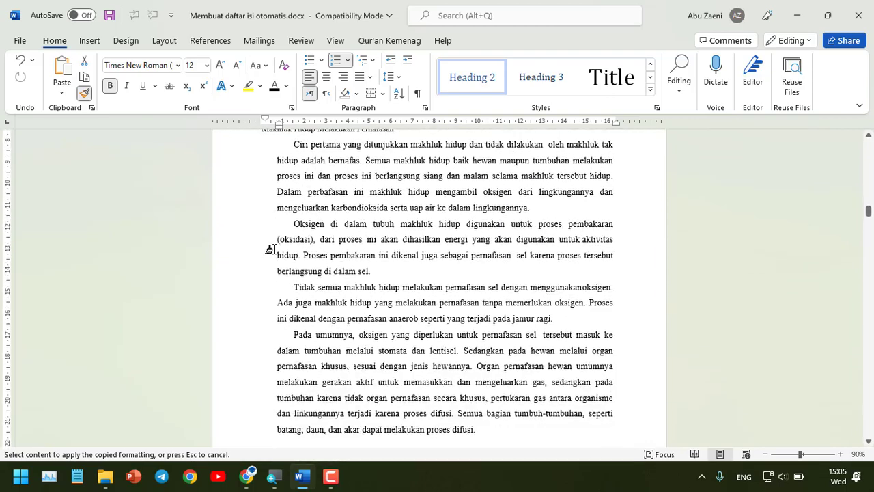
{"action": "scroll", "coordinate": [270, 260], "scroll_direction": "down", "scroll_amount": 15}
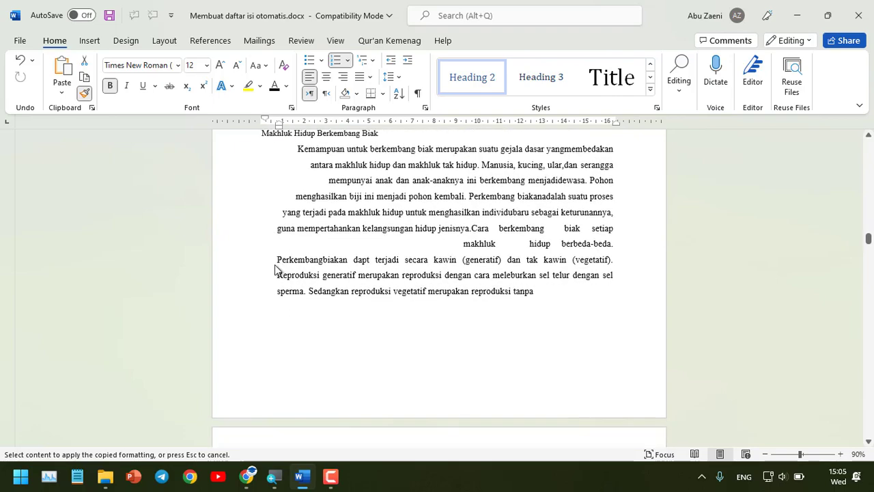
{"action": "scroll", "coordinate": [275, 270], "scroll_direction": "down", "scroll_amount": 13}
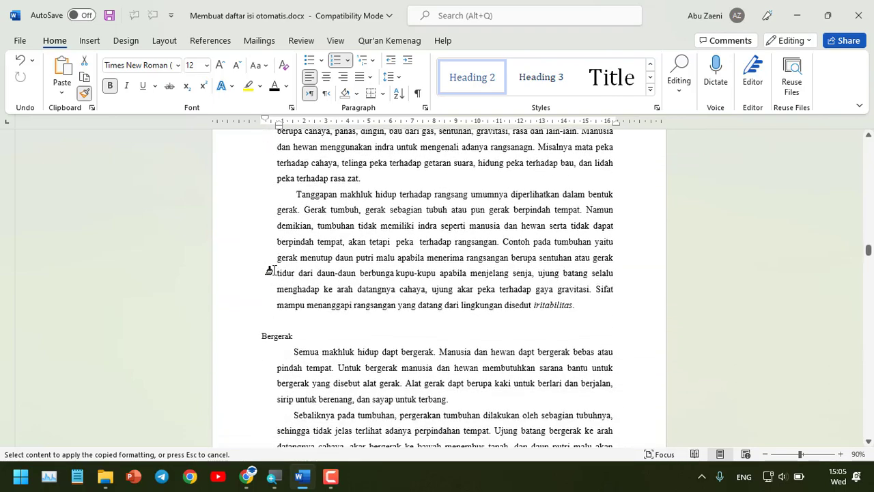
{"action": "scroll", "coordinate": [273, 273], "scroll_direction": "down", "scroll_amount": 12}
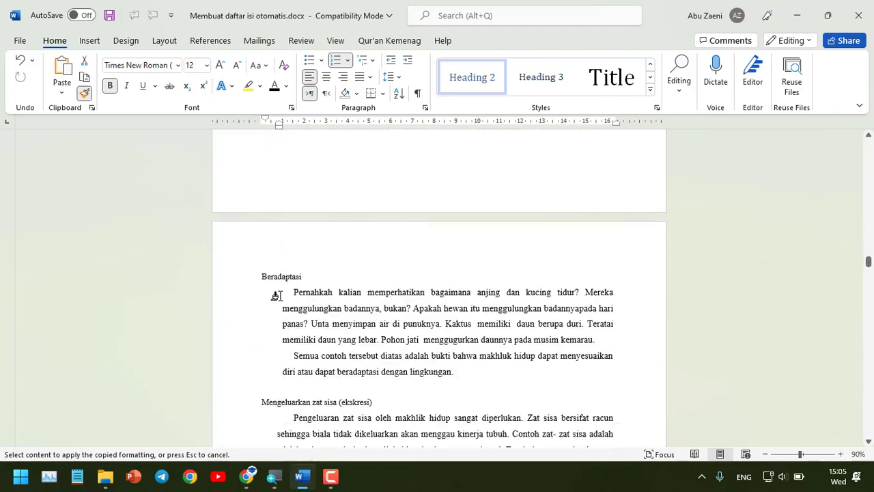
{"action": "scroll", "coordinate": [276, 295], "scroll_direction": "up", "scroll_amount": 10}
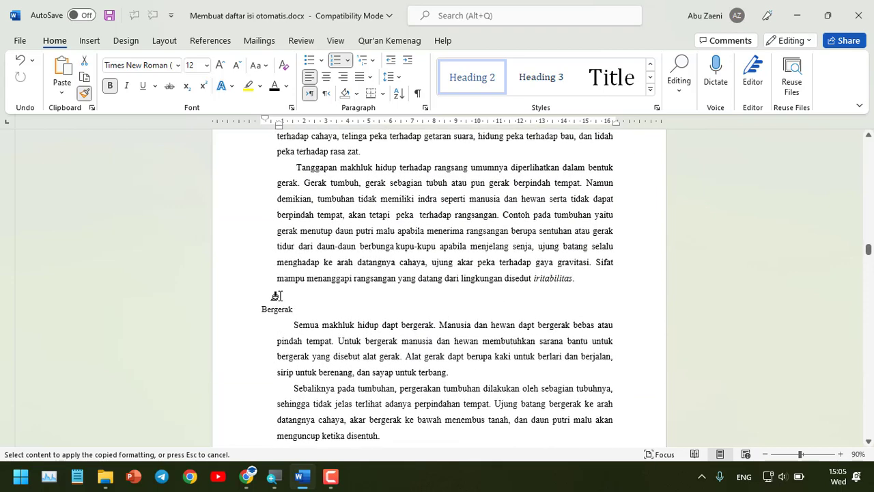
{"action": "scroll", "coordinate": [279, 295], "scroll_direction": "down", "scroll_amount": 14}
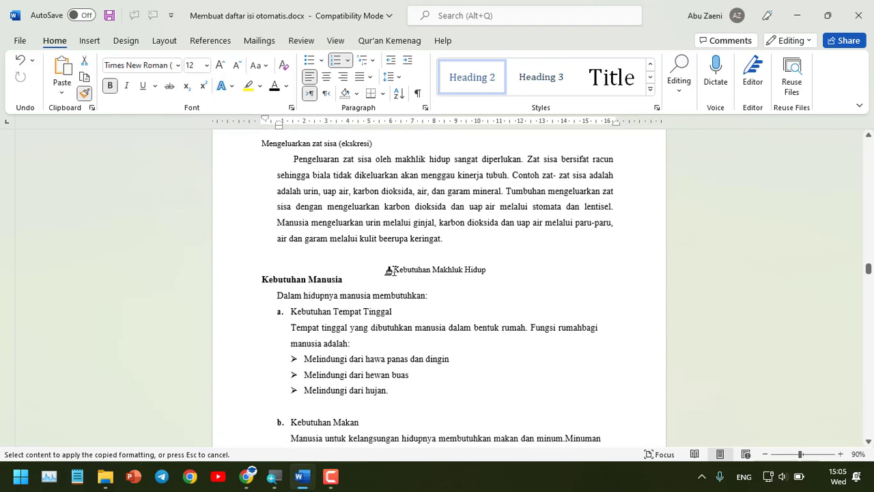
{"action": "left_click_drag", "start_coordinate": [389, 270], "coordinate": [478, 273]}
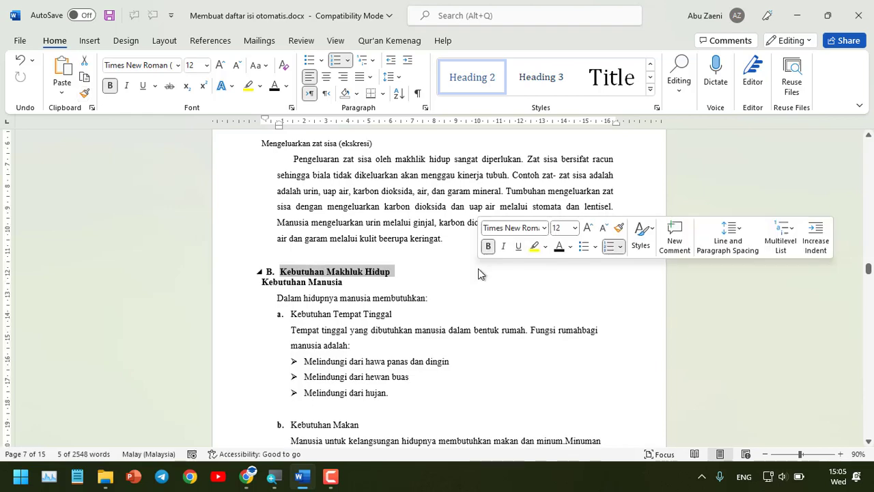
Copy the Kebutuhan Makhluk Hidup subheading's formatting to the Penggolongan subheading above Penggolongan Hewan with Format Painter
{"action": "left_click", "coordinate": [84, 93]}
{"action": "scroll", "coordinate": [169, 209], "scroll_direction": "down", "scroll_amount": 6}
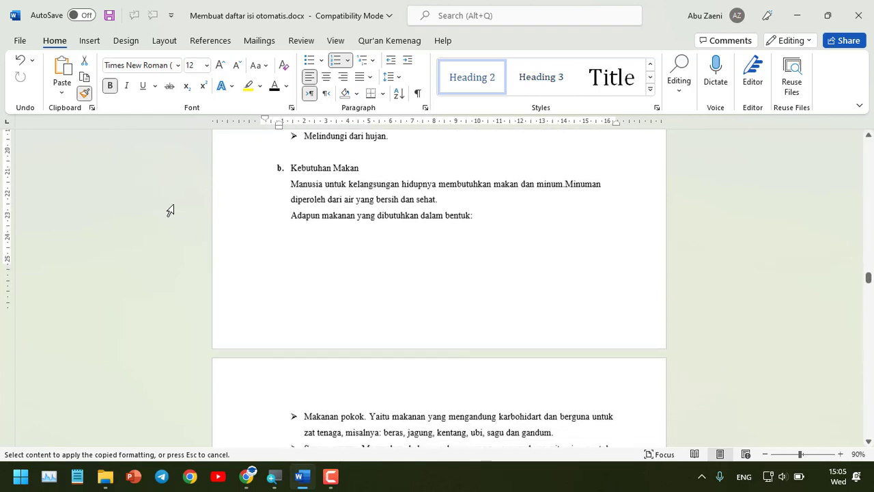
{"action": "scroll", "coordinate": [170, 210], "scroll_direction": "down", "scroll_amount": 10}
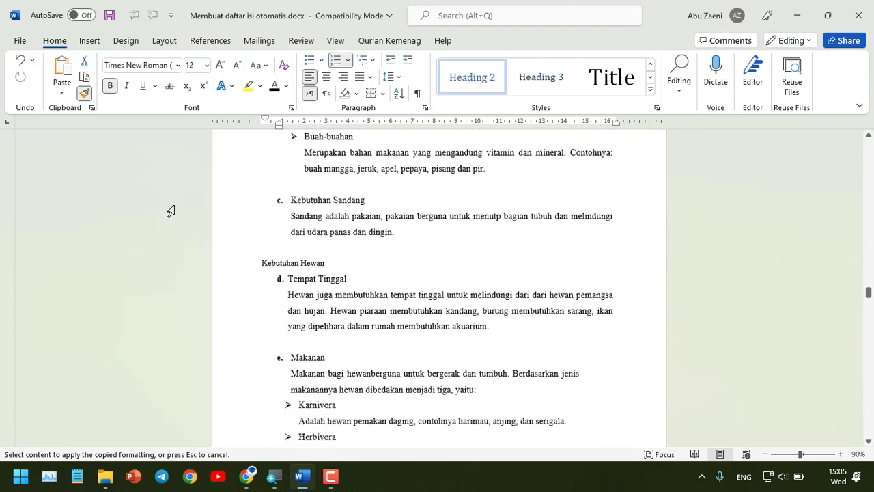
{"action": "scroll", "coordinate": [171, 210], "scroll_direction": "down", "scroll_amount": 15}
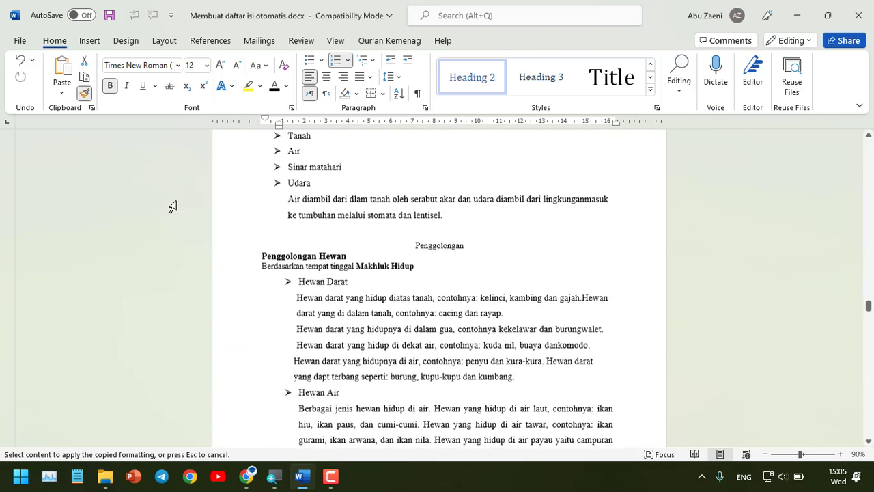
{"action": "scroll", "coordinate": [173, 207], "scroll_direction": "down", "scroll_amount": 1}
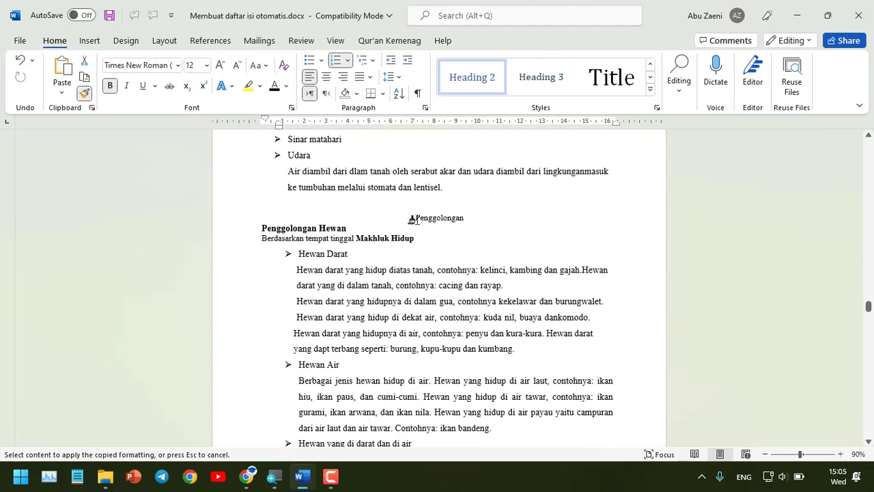
{"action": "left_click_drag", "start_coordinate": [412, 218], "coordinate": [470, 216]}
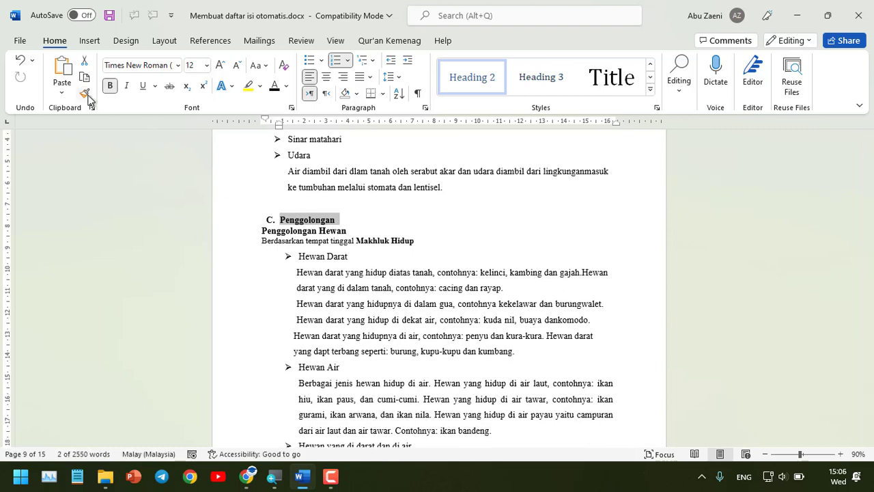
{"action": "left_click", "coordinate": [86, 96]}
{"action": "scroll", "coordinate": [260, 264], "scroll_direction": "down", "scroll_amount": 15}
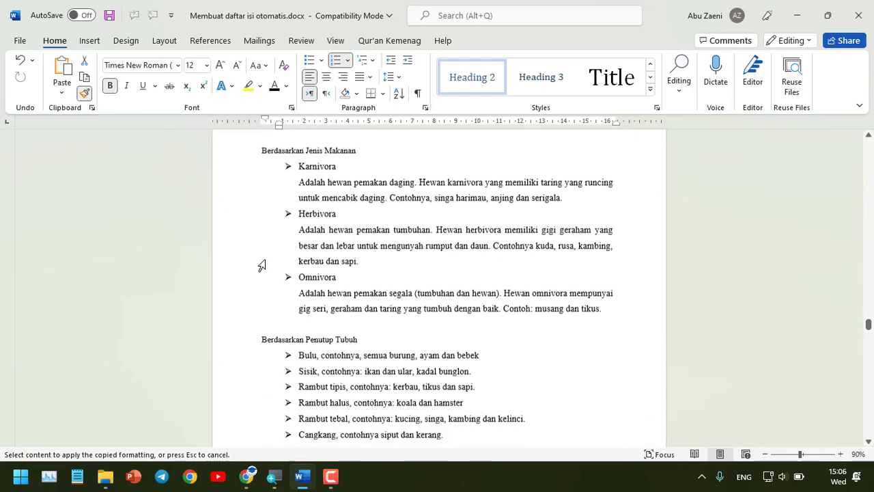
{"action": "scroll", "coordinate": [261, 265], "scroll_direction": "down", "scroll_amount": 12}
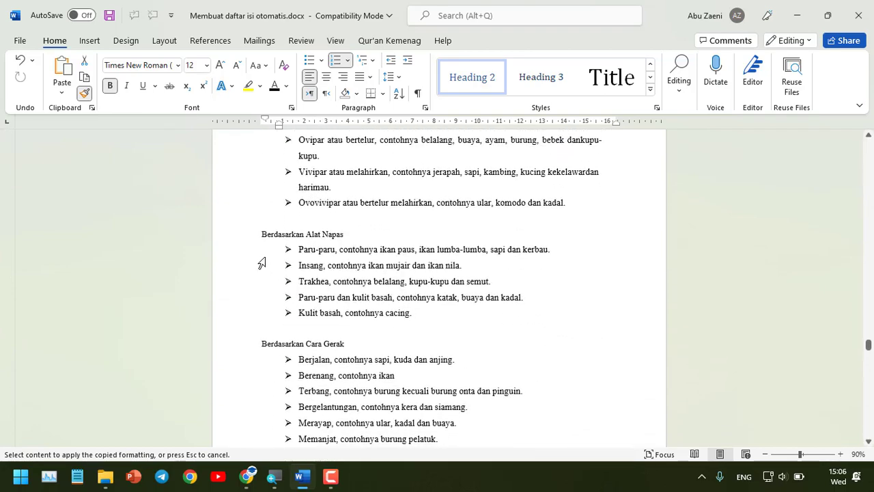
{"action": "scroll", "coordinate": [261, 263], "scroll_direction": "down", "scroll_amount": 15}
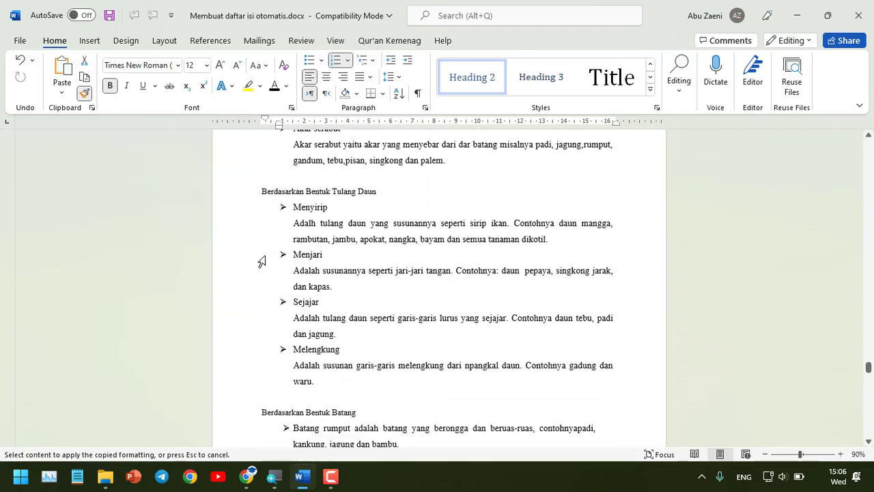
{"action": "scroll", "coordinate": [261, 262], "scroll_direction": "down", "scroll_amount": 15}
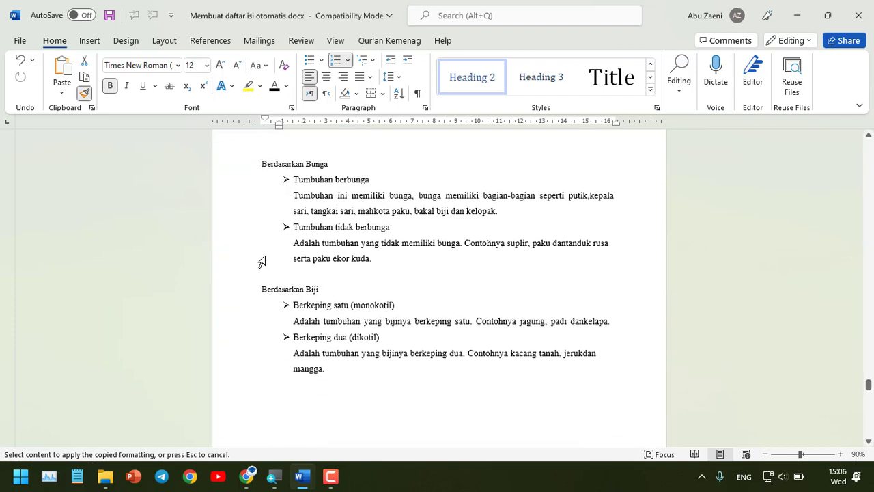
{"action": "scroll", "coordinate": [261, 262], "scroll_direction": "down", "scroll_amount": 12}
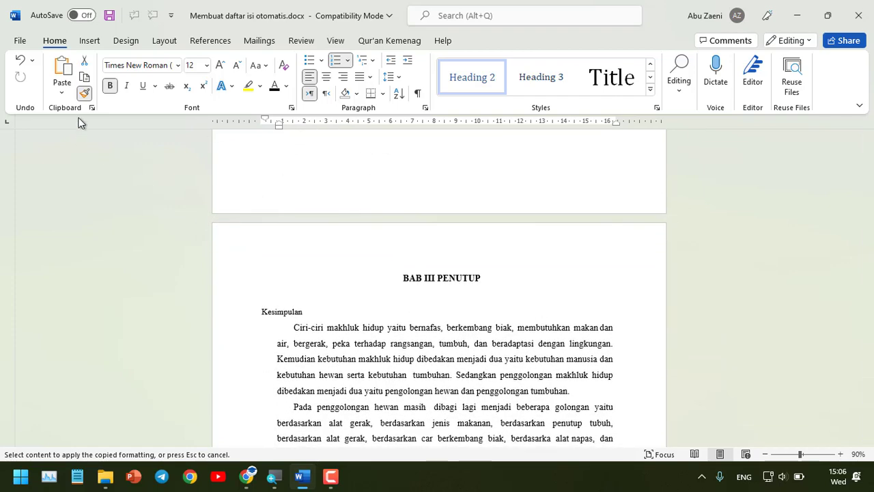
{"action": "left_click", "coordinate": [84, 94]}
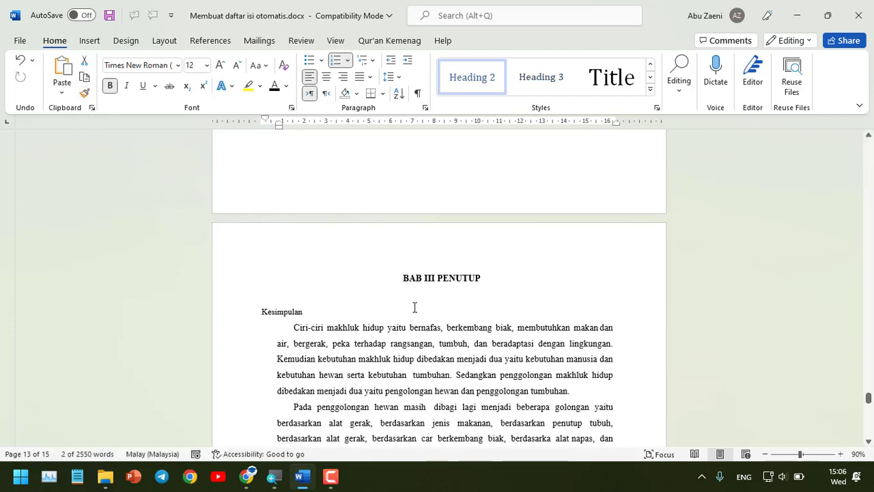
Apply the Heading 2 style to the Kesimpulan subheading under BAB III PENUTUP
{"action": "left_click_drag", "start_coordinate": [307, 309], "coordinate": [263, 309]}
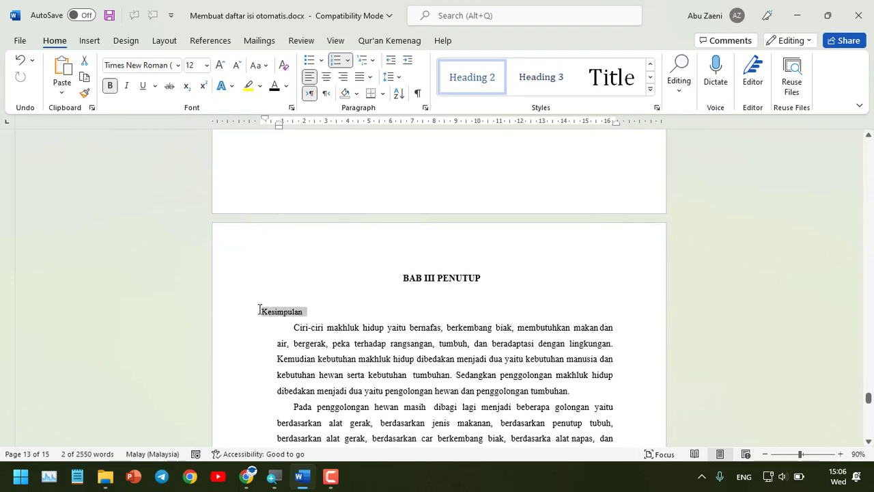
{"action": "left_click", "coordinate": [461, 79]}
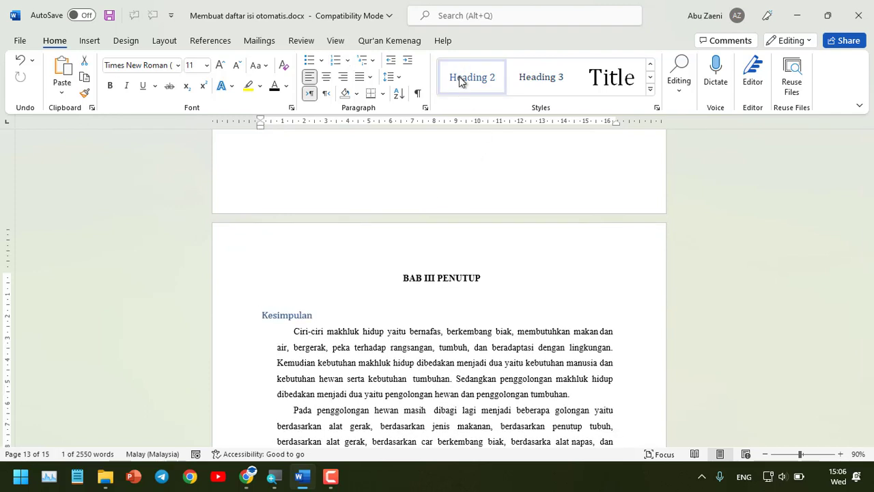
{"action": "left_click", "coordinate": [458, 83]}
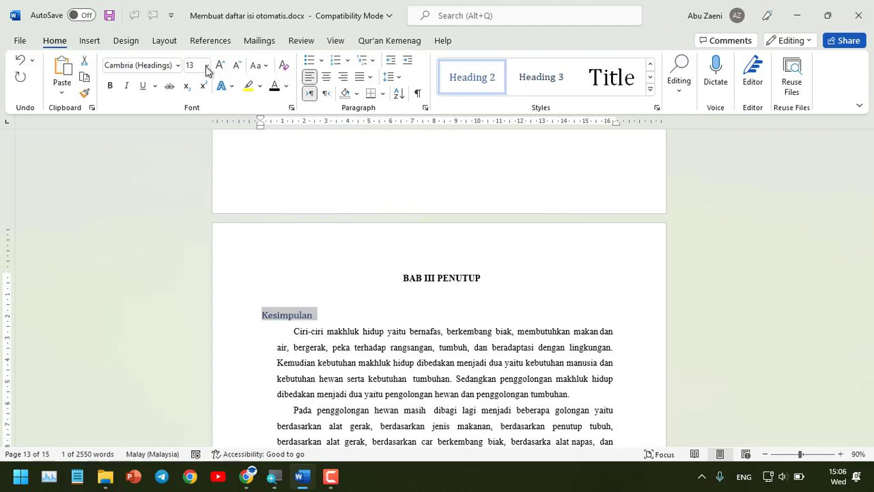
Format the Kesimpulan subheading as bold black 12 pt Times New Roman and number it with the A. B. C. format
{"action": "left_click", "coordinate": [207, 66]}
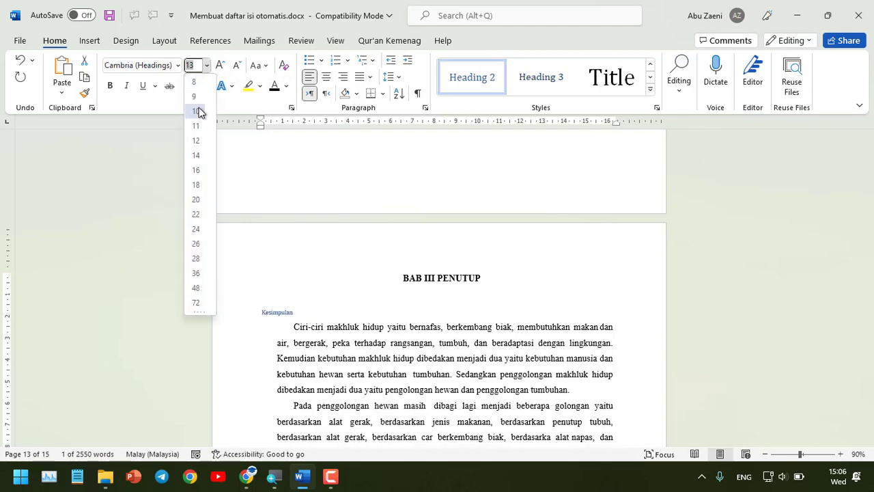
{"action": "left_click", "coordinate": [202, 149]}
{"action": "left_click", "coordinate": [178, 65]}
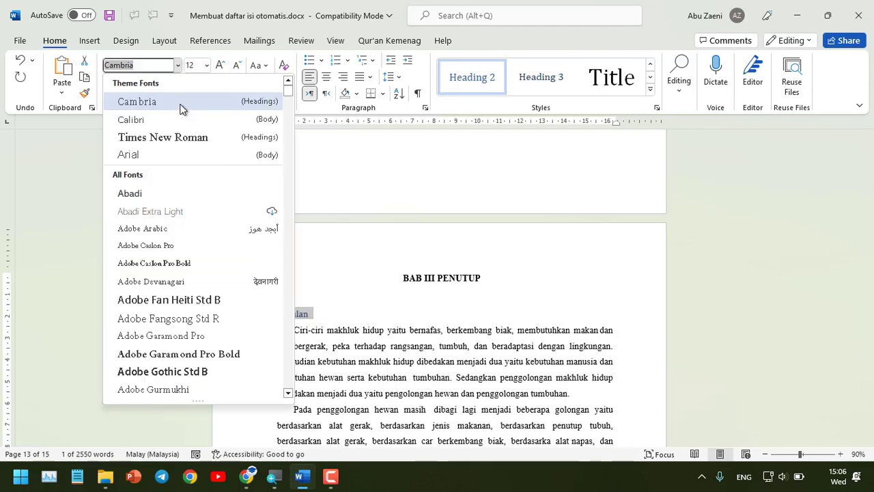
{"action": "left_click", "coordinate": [183, 137]}
{"action": "left_click", "coordinate": [111, 88]}
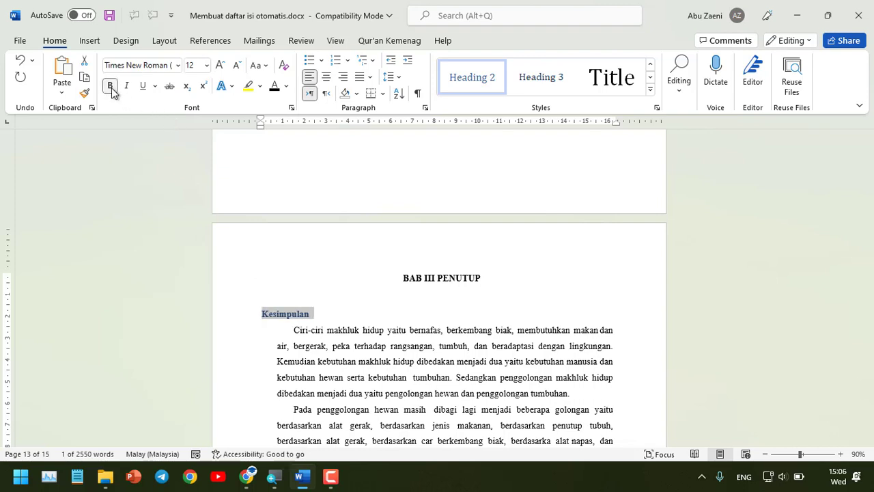
{"action": "left_click", "coordinate": [275, 89]}
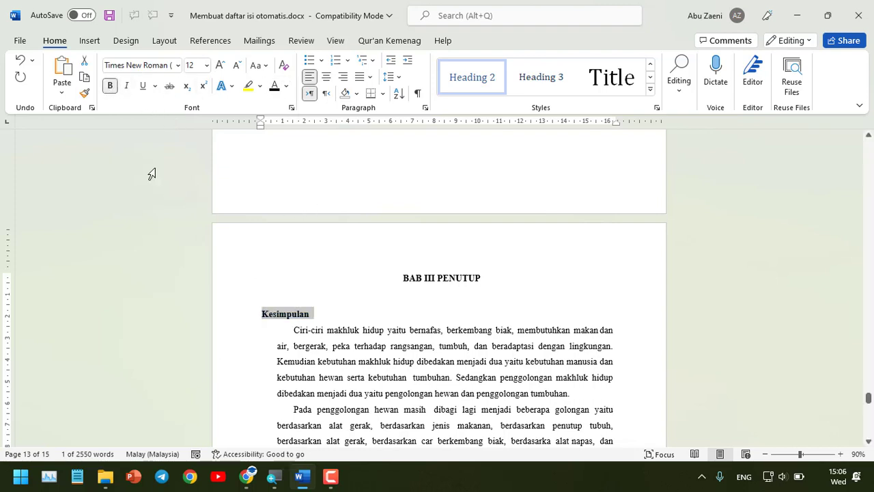
{"action": "left_click", "coordinate": [347, 63]}
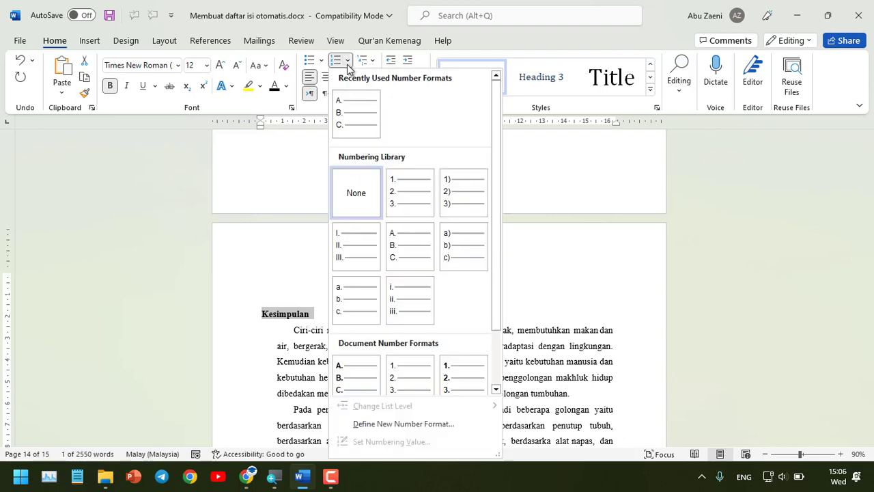
{"action": "left_click", "coordinate": [366, 113]}
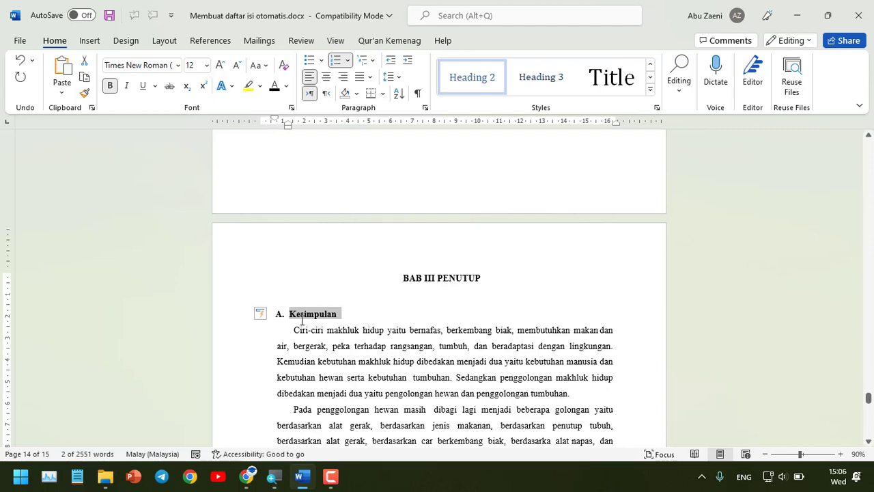
Copy the Kesimpulan subheading's formatting to the Saran subheading under BAB III PENUTUP with Format Painter
{"action": "left_click", "coordinate": [84, 93]}
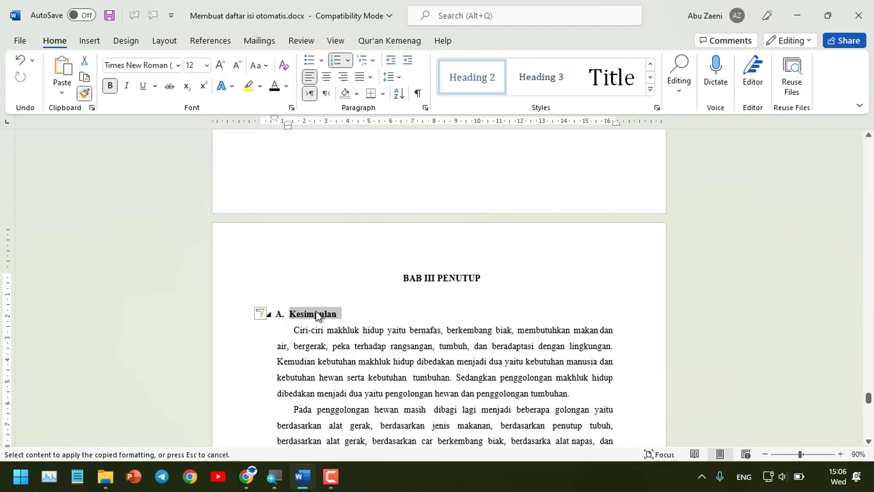
{"action": "scroll", "coordinate": [315, 310], "scroll_direction": "down", "scroll_amount": 3}
{"action": "scroll", "coordinate": [314, 311], "scroll_direction": "down", "scroll_amount": 2}
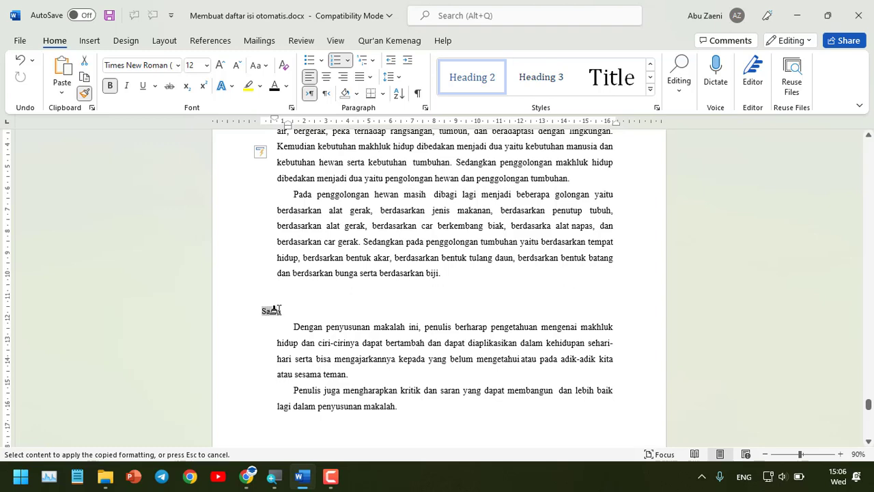
{"action": "left_click_drag", "start_coordinate": [276, 309], "coordinate": [284, 310]}
Split the BAB II PEMBAHASAN title so PEMBAHASAN sits on its own line, and add a blank line below it
{"action": "scroll", "coordinate": [395, 339], "scroll_direction": "up", "scroll_amount": 4}
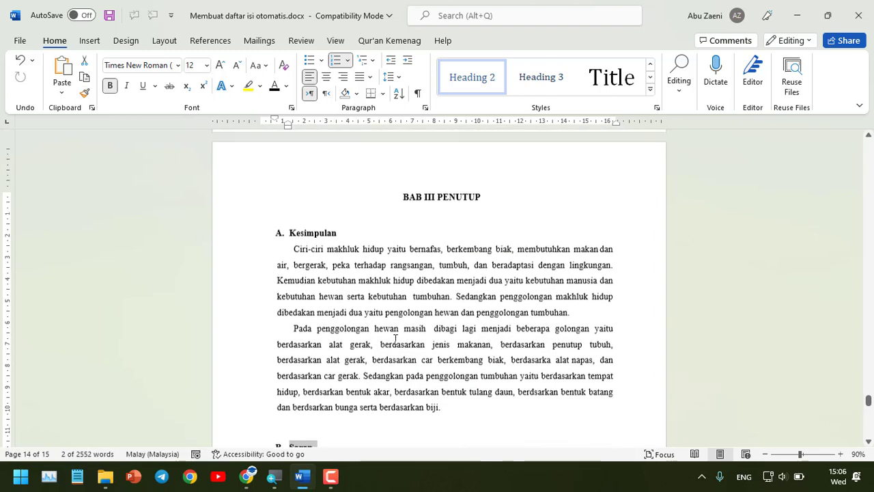
{"action": "scroll", "coordinate": [395, 339], "scroll_direction": "up", "scroll_amount": 8}
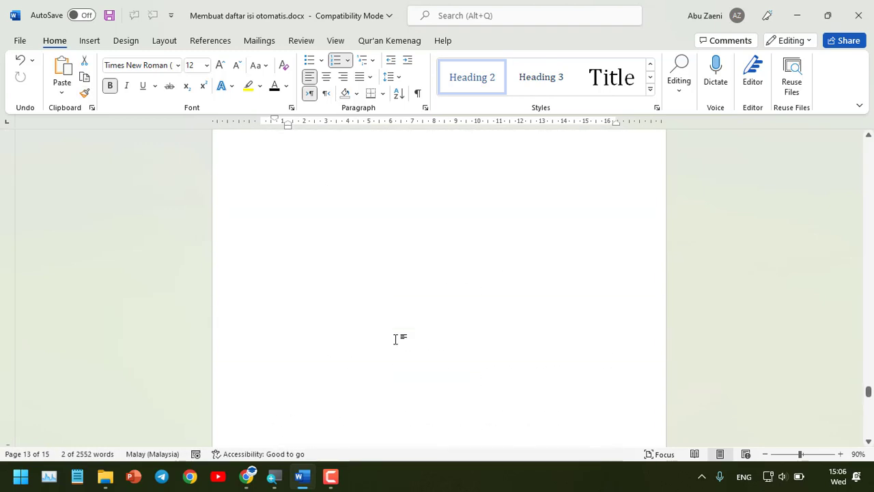
{"action": "scroll", "coordinate": [396, 340], "scroll_direction": "down", "scroll_amount": 10}
{"action": "scroll", "coordinate": [400, 342], "scroll_direction": "up", "scroll_amount": 8}
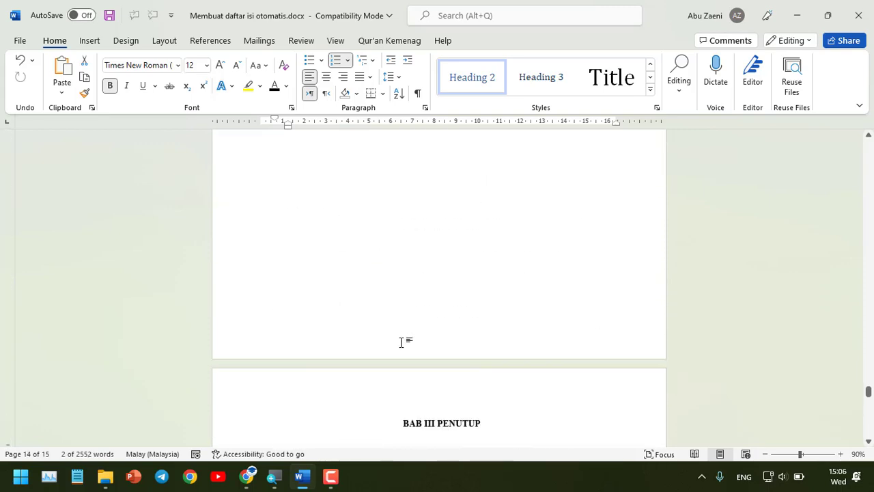
{"action": "scroll", "coordinate": [401, 342], "scroll_direction": "up", "scroll_amount": 15}
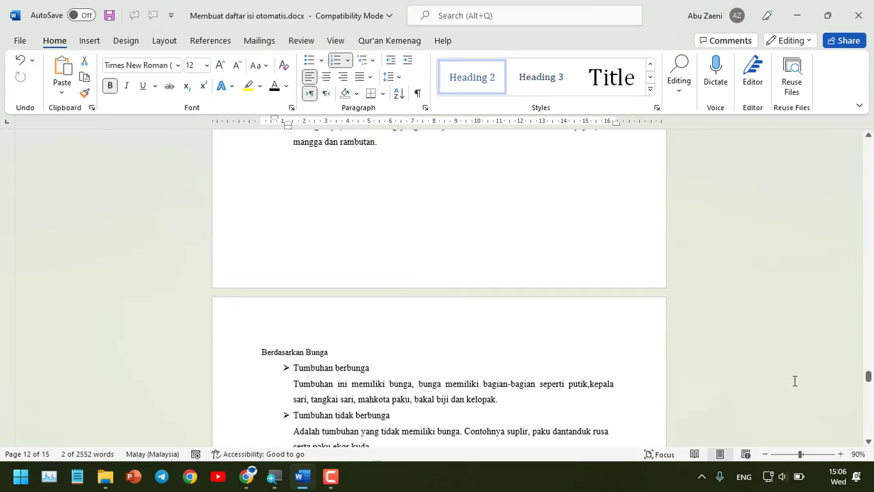
{"action": "scroll", "coordinate": [365, 374], "scroll_direction": "up", "scroll_amount": 6}
{"action": "scroll", "coordinate": [366, 374], "scroll_direction": "up", "scroll_amount": 10}
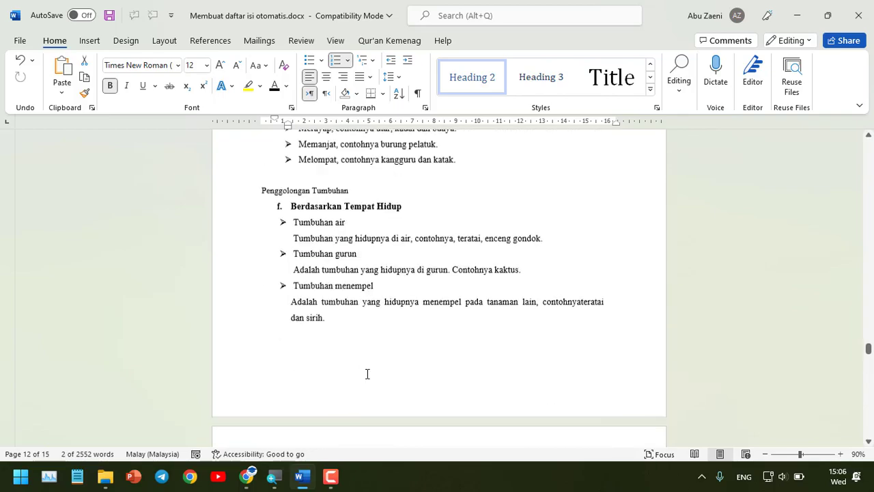
{"action": "left_click_drag", "start_coordinate": [870, 356], "coordinate": [870, 216]}
{"action": "scroll", "coordinate": [419, 254], "scroll_direction": "up", "scroll_amount": 6}
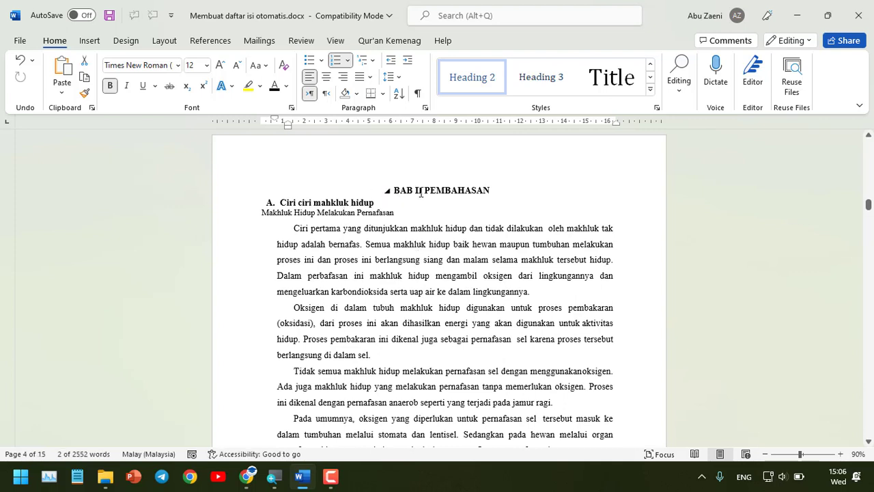
{"action": "left_click", "coordinate": [426, 189]}
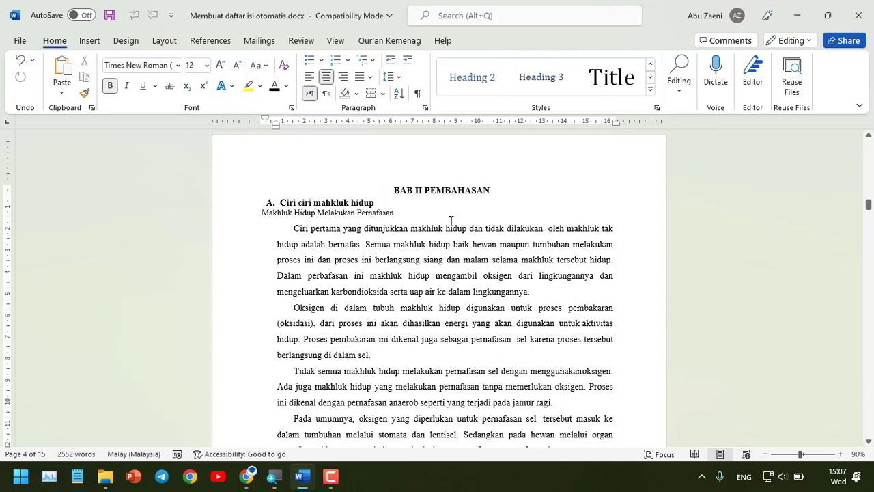
{"action": "key", "text": "Return"}
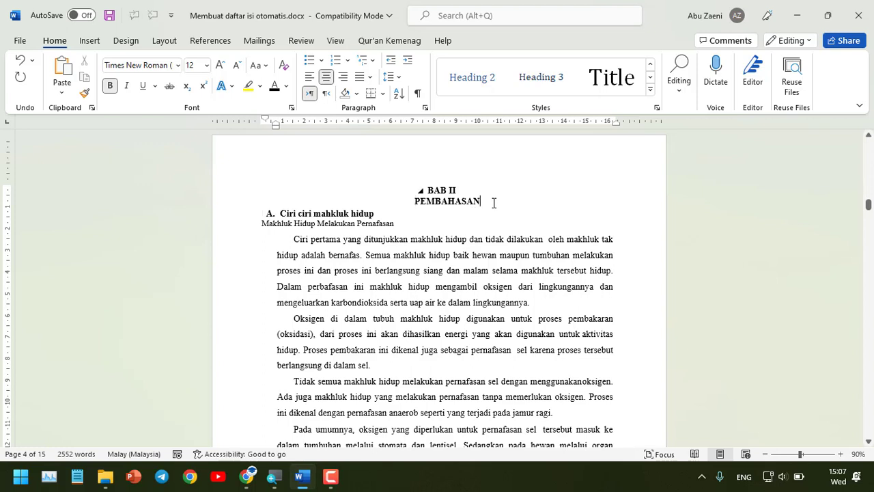
{"action": "key", "text": "Return"}
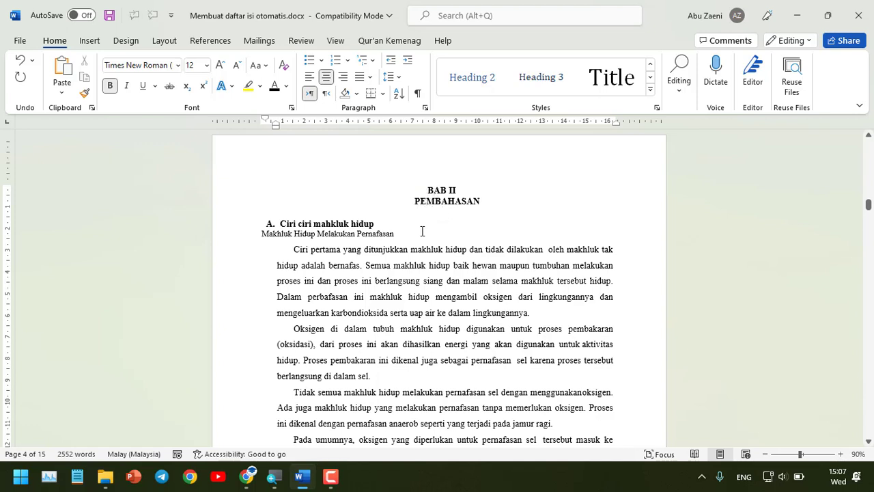
Apply the Heading 3 style to the Makhluk Hidup Melakukan Pernafasan line under Ciri ciri mahkluk hidup
{"action": "left_click", "coordinate": [261, 234]}
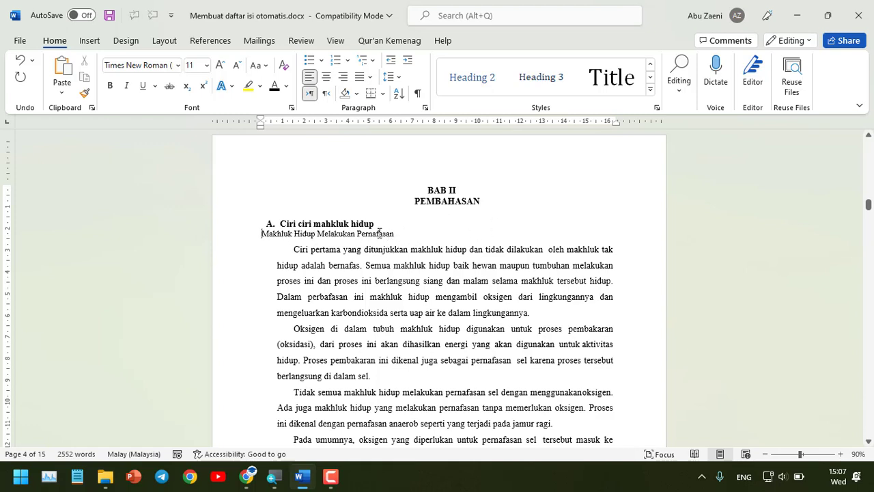
{"action": "left_click_drag", "start_coordinate": [397, 235], "coordinate": [262, 235]}
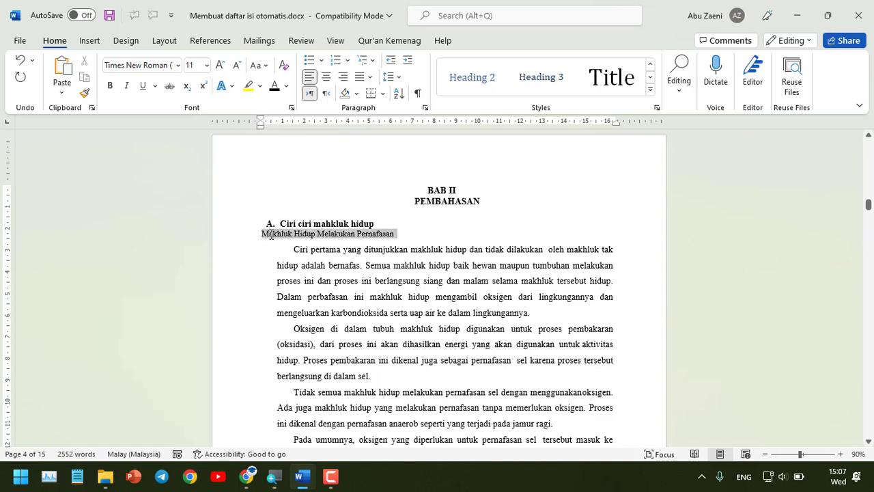
{"action": "left_click", "coordinate": [554, 78]}
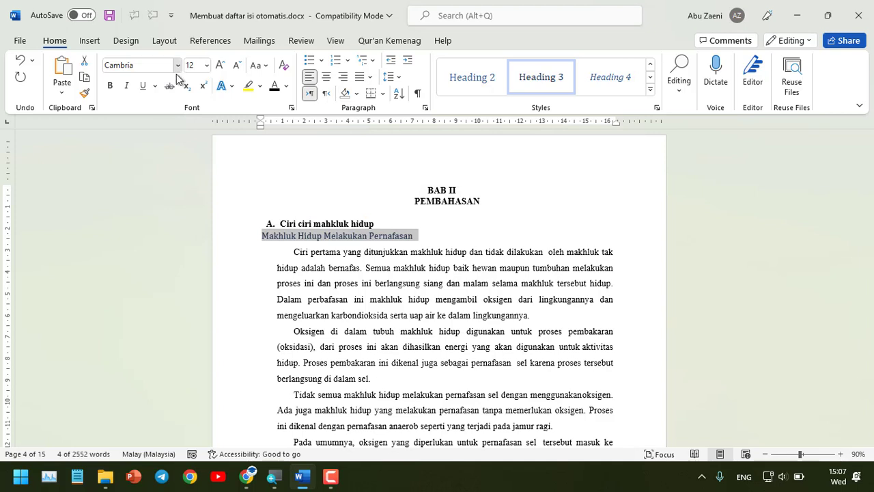
Format the Makhluk Hidup Melakukan Pernafasan line in black Times New Roman and number it with the 1. 2. 3. format
{"action": "left_click", "coordinate": [178, 65]}
{"action": "left_click", "coordinate": [172, 135]}
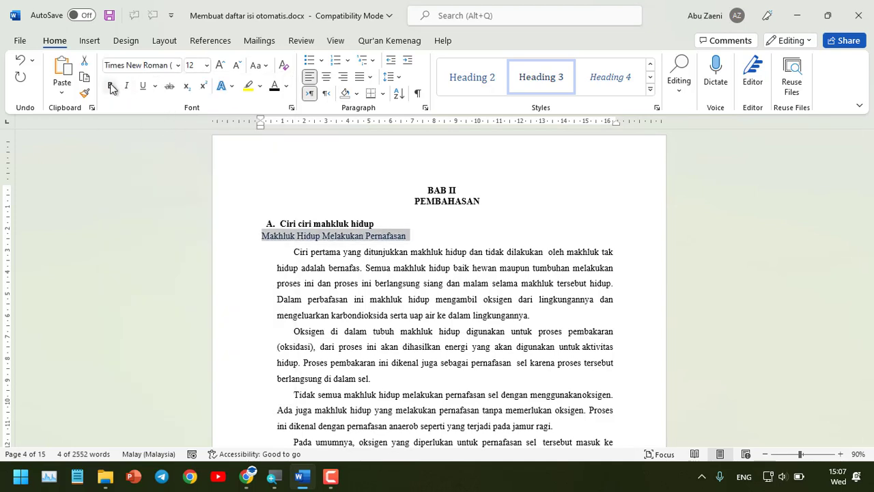
{"action": "left_click", "coordinate": [273, 89]}
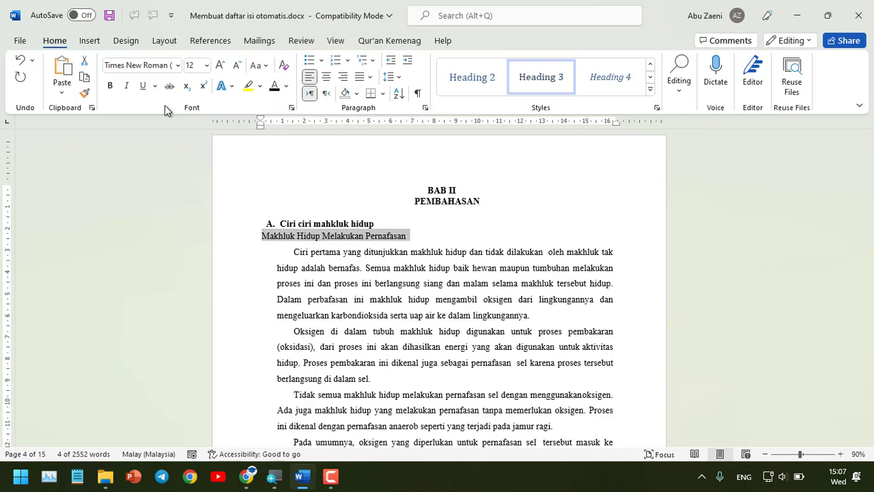
{"action": "left_click", "coordinate": [347, 61]}
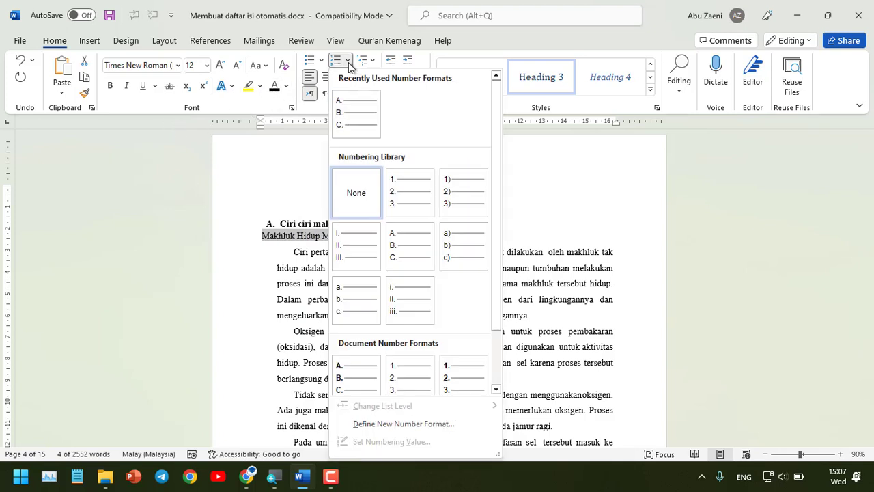
{"action": "left_click", "coordinate": [405, 195]}
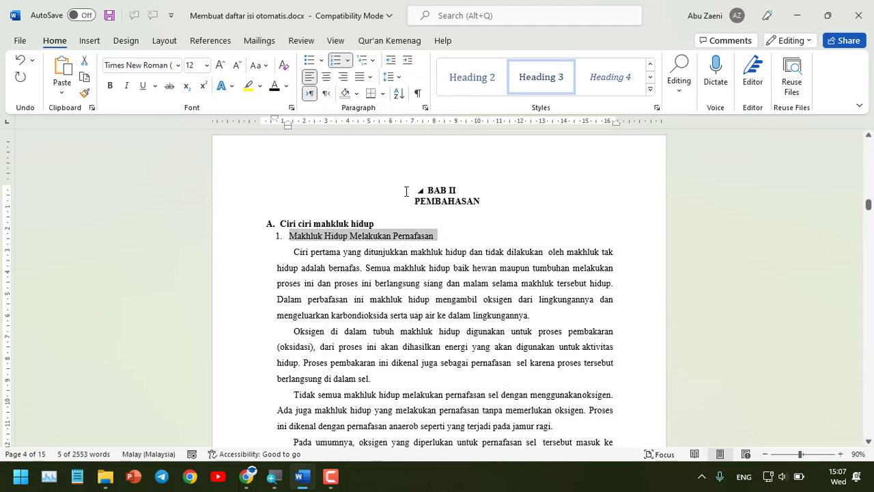
Copy the Makhluk Hidup Melakukan Pernafasan formatting to Makhluk Hidup Memerlukan Makanan dan Air and Makhluk Hidup Dapat Tumbuh Kembang with Format Painter
{"action": "left_click", "coordinate": [86, 96]}
{"action": "scroll", "coordinate": [256, 259], "scroll_direction": "down", "scroll_amount": 10}
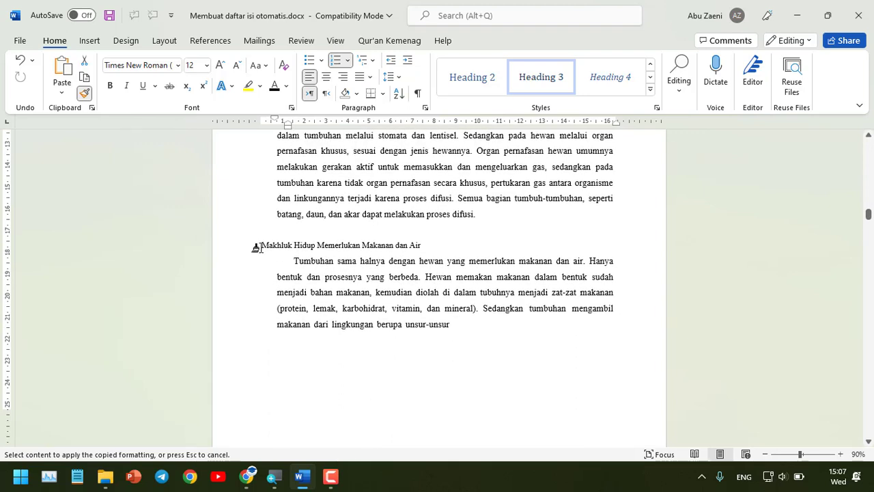
{"action": "left_click_drag", "start_coordinate": [259, 244], "coordinate": [415, 254]}
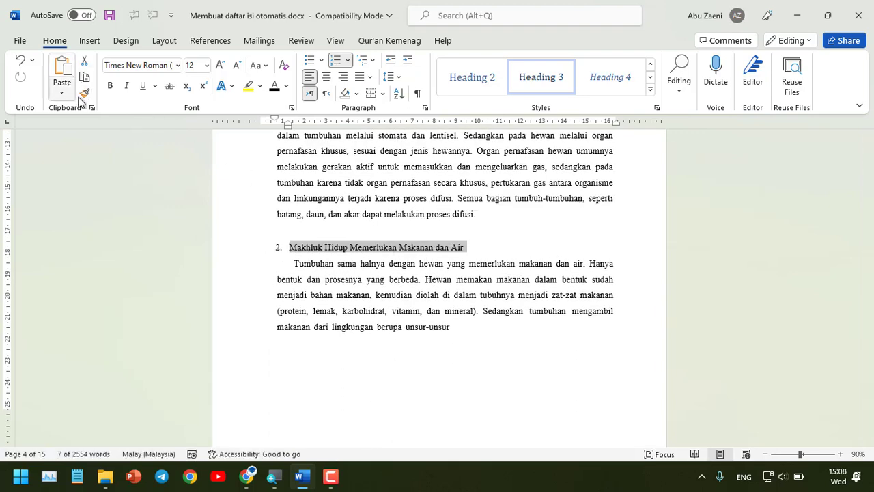
{"action": "left_click", "coordinate": [84, 93]}
{"action": "scroll", "coordinate": [266, 244], "scroll_direction": "down", "scroll_amount": 2}
{"action": "scroll", "coordinate": [266, 244], "scroll_direction": "down", "scroll_amount": 8}
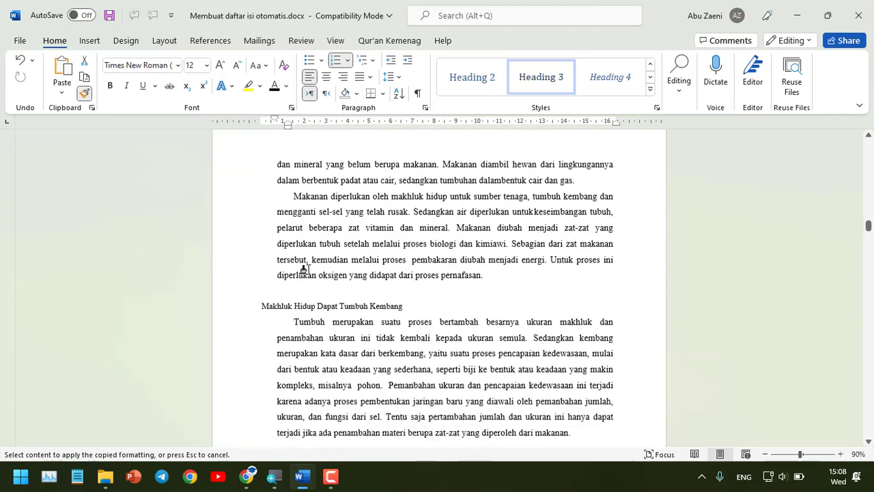
{"action": "left_click_drag", "start_coordinate": [258, 285], "coordinate": [406, 289]}
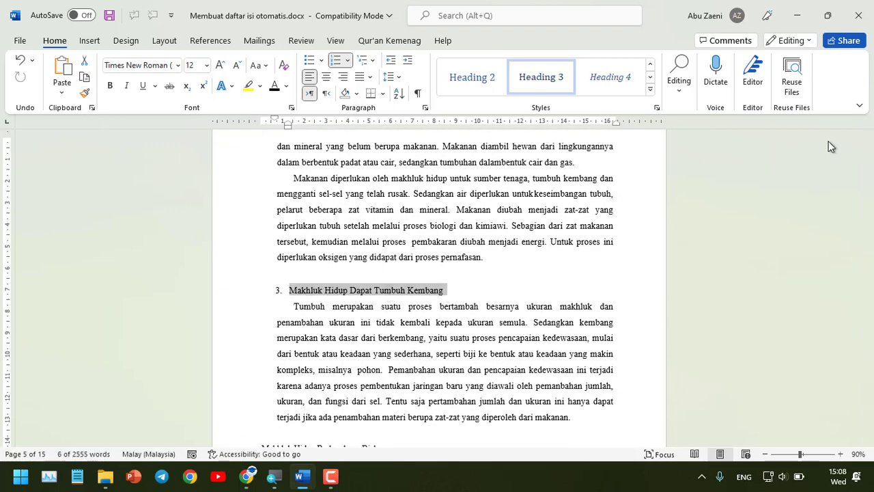
{"action": "key", "text": "F9"}
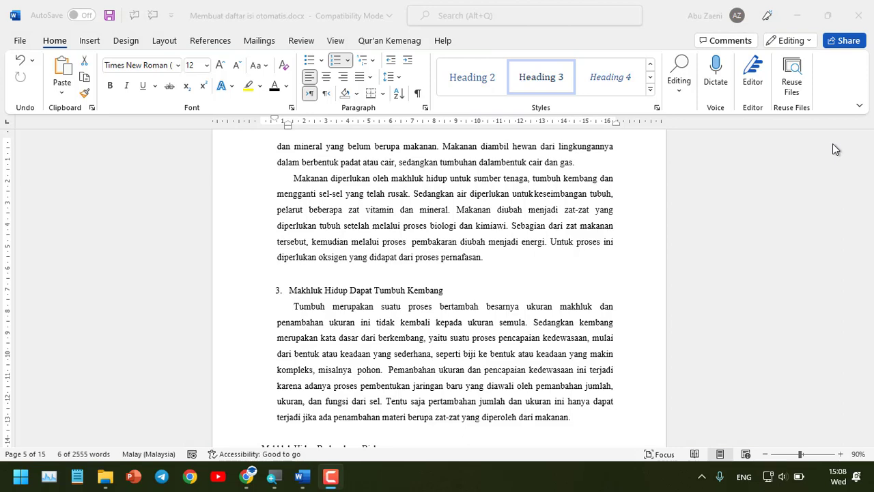
Extend the numbered Heading 3 formatting with Format Painter to Makhluk Hidup Berkembang Biak and the Makhluk hidup menerima dan memberikan tanggapan (Iriabilitas) line
{"action": "left_click", "coordinate": [85, 95]}
{"action": "scroll", "coordinate": [302, 298], "scroll_direction": "down", "scroll_amount": 4}
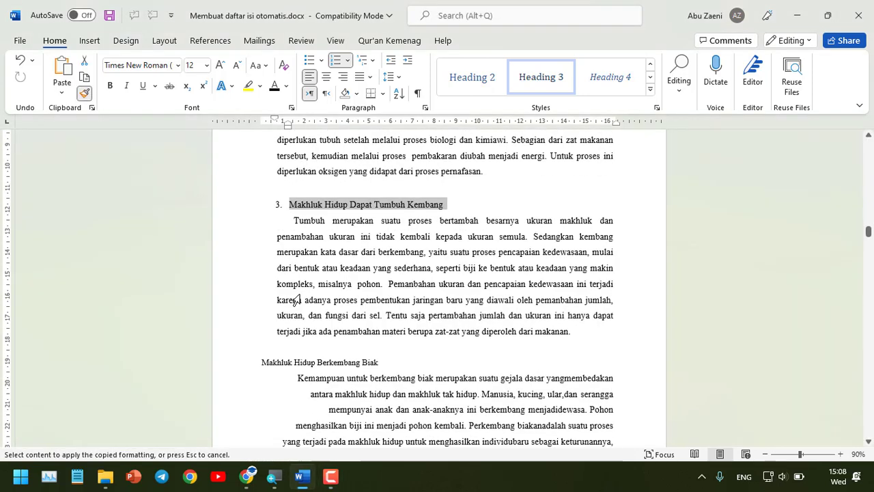
{"action": "left_click_drag", "start_coordinate": [258, 263], "coordinate": [377, 262]}
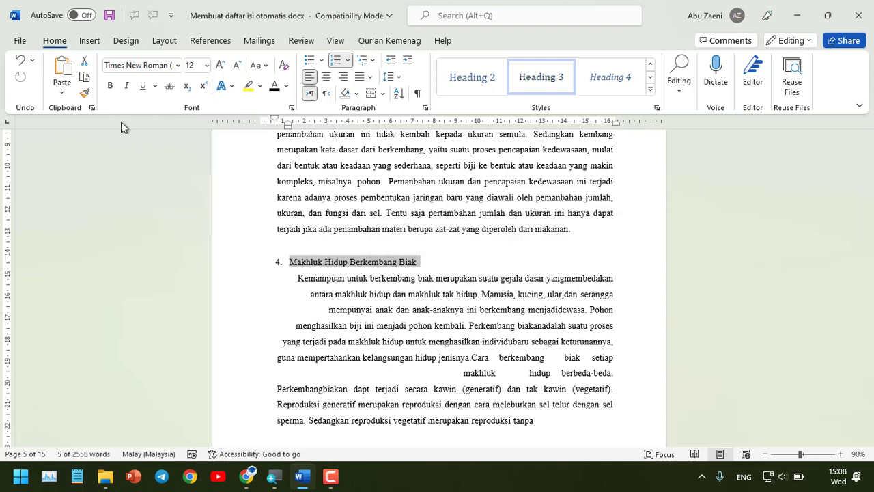
{"action": "left_click", "coordinate": [85, 95]}
{"action": "scroll", "coordinate": [418, 359], "scroll_direction": "down", "scroll_amount": 8}
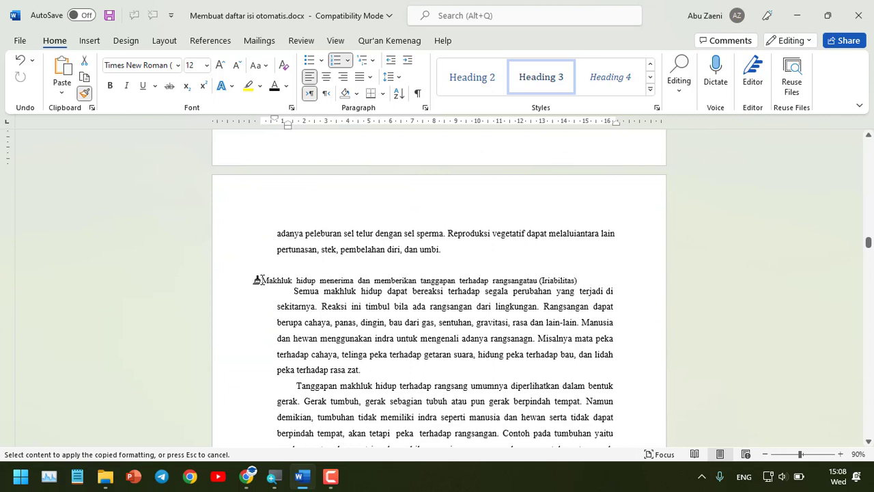
{"action": "mouse_move", "coordinate": [258, 280]}
{"action": "left_mouse_down"}
{"action": "mouse_move", "coordinate": [570, 292]}
{"action": "mouse_move", "coordinate": [575, 280]}
{"action": "left_mouse_up"}
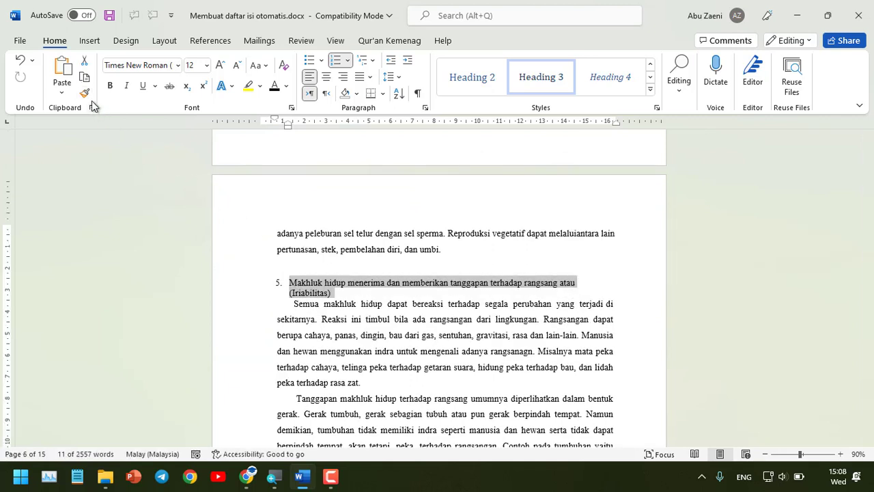
Copy the numbered Heading 3 formatting of the Iriabilitas line to the Bergerak and Beradaptasi lines with Format Painter
{"action": "left_click", "coordinate": [85, 96]}
{"action": "scroll", "coordinate": [259, 357], "scroll_direction": "down", "scroll_amount": 4}
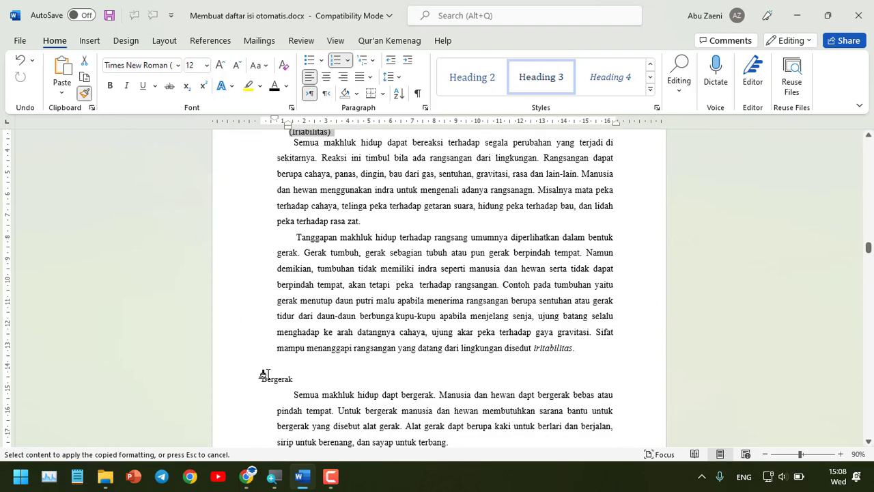
{"action": "left_click_drag", "start_coordinate": [258, 380], "coordinate": [294, 380]}
{"action": "scroll", "coordinate": [307, 357], "scroll_direction": "down", "scroll_amount": 5}
{"action": "scroll", "coordinate": [308, 357], "scroll_direction": "down", "scroll_amount": 6}
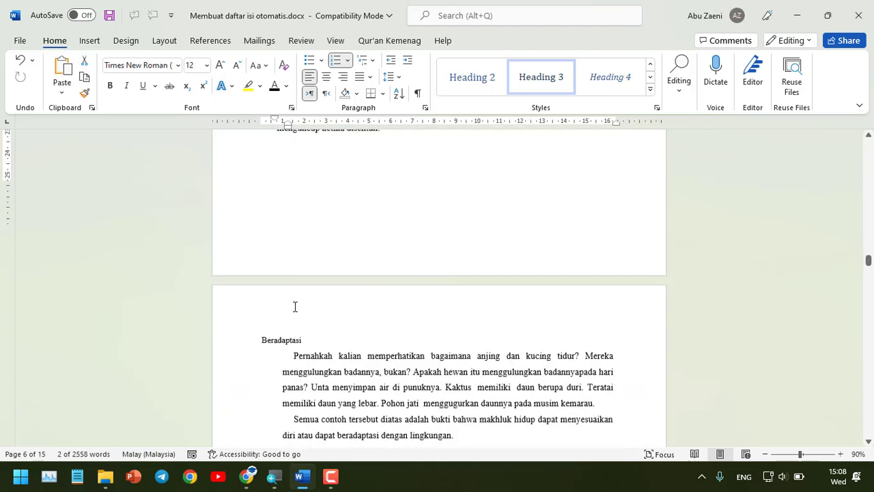
{"action": "left_click", "coordinate": [85, 94]}
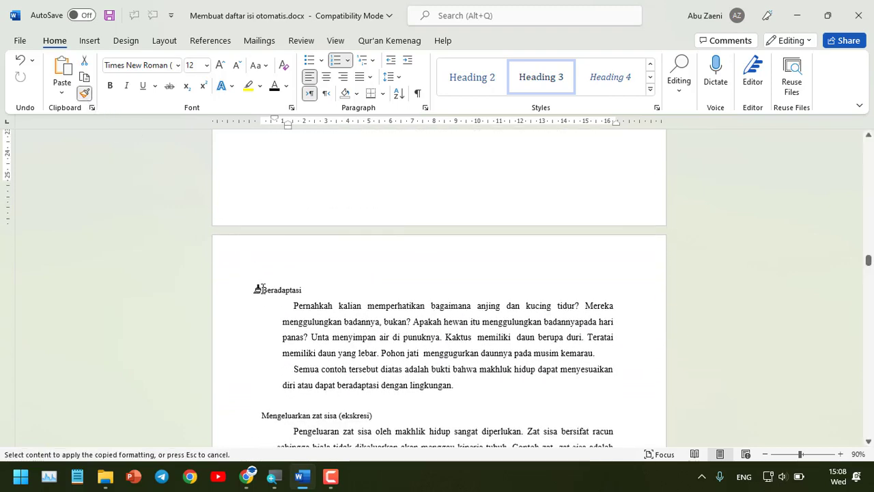
{"action": "left_click_drag", "start_coordinate": [258, 290], "coordinate": [309, 290]}
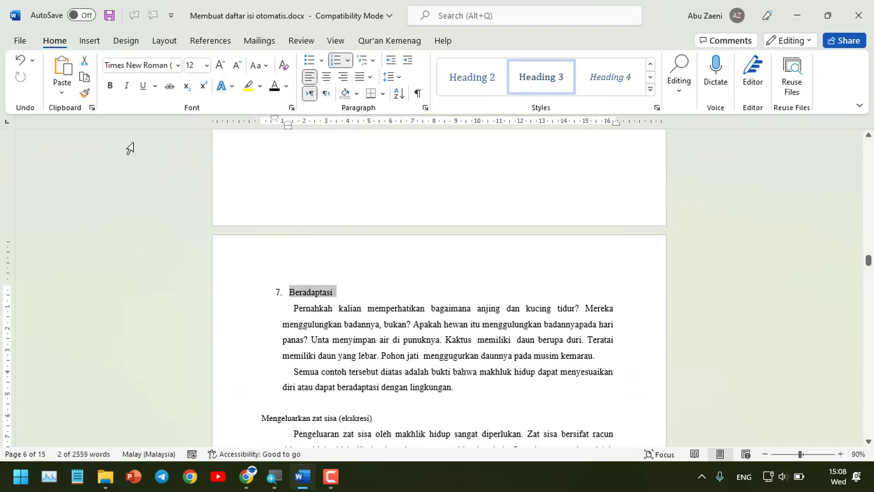
Copy the Beradaptasi line's formatting to the Mengeluarkan zat sisa (ekskresi) line with Format Painter
{"action": "left_click", "coordinate": [84, 93]}
{"action": "scroll", "coordinate": [279, 348], "scroll_direction": "down", "scroll_amount": 3}
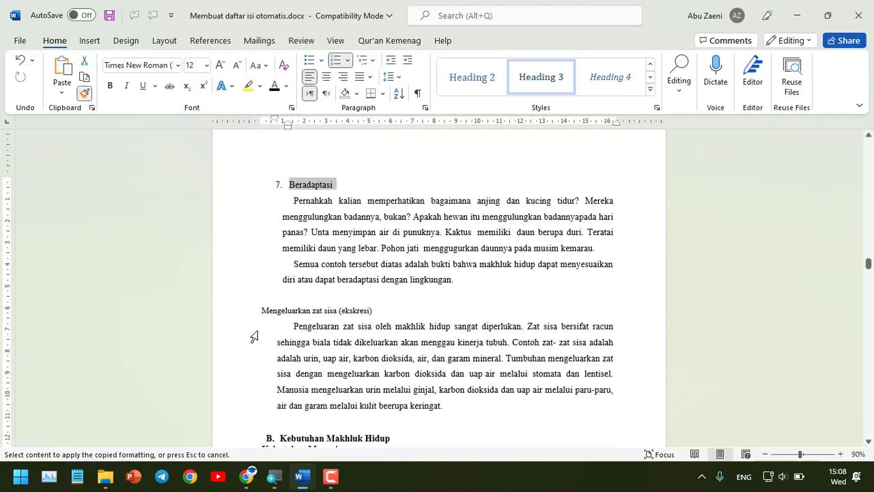
{"action": "left_click_drag", "start_coordinate": [261, 310], "coordinate": [374, 312]}
Apply Heading 3 in black with 1. 2. 3. numbering to Kebutuhan Manusia under Kebutuhan Makhluk Hidup
{"action": "scroll", "coordinate": [388, 333], "scroll_direction": "down", "scroll_amount": 4}
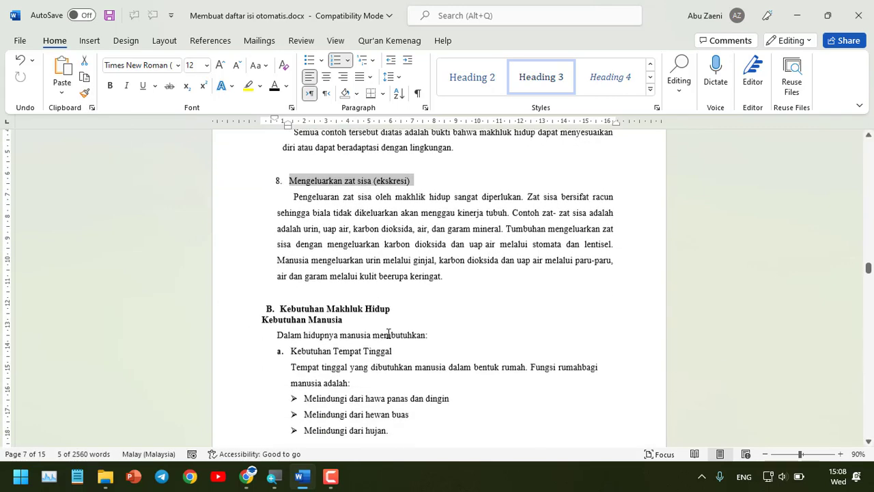
{"action": "scroll", "coordinate": [388, 333], "scroll_direction": "down", "scroll_amount": 2}
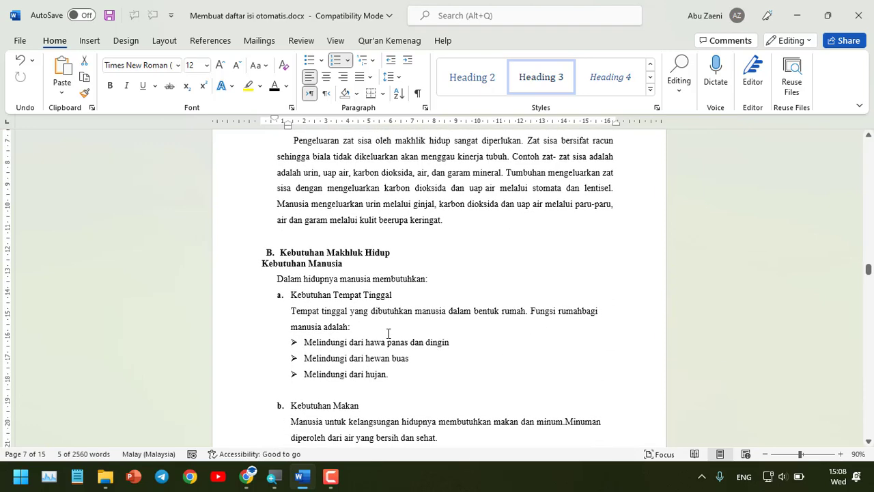
{"action": "left_click", "coordinate": [262, 263]}
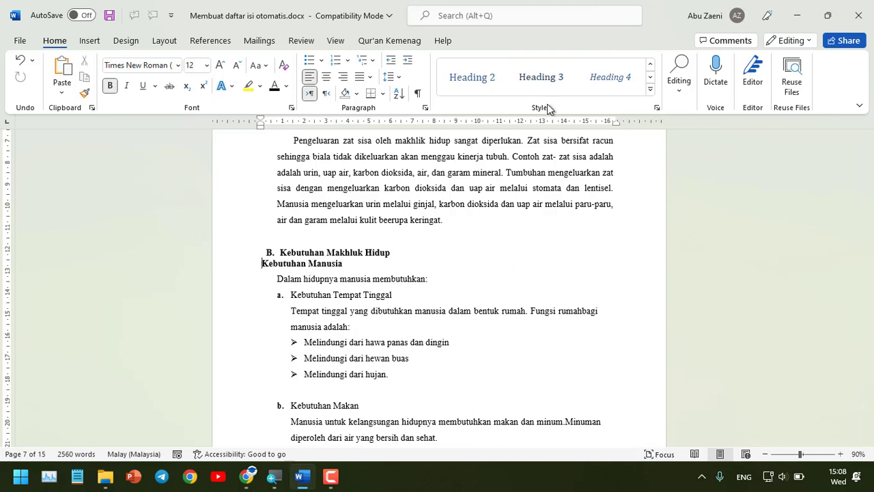
{"action": "left_click", "coordinate": [546, 82]}
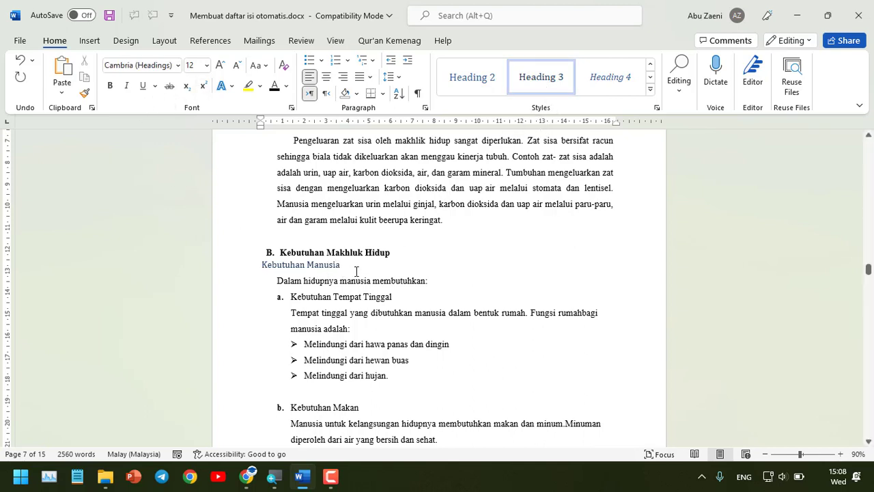
{"action": "left_click_drag", "start_coordinate": [355, 271], "coordinate": [256, 267]}
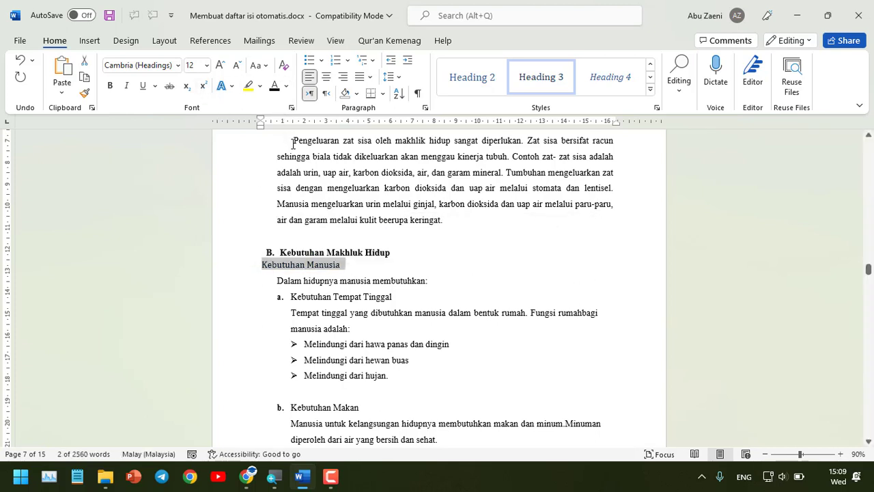
{"action": "left_click", "coordinate": [346, 60]}
{"action": "left_click", "coordinate": [375, 118]}
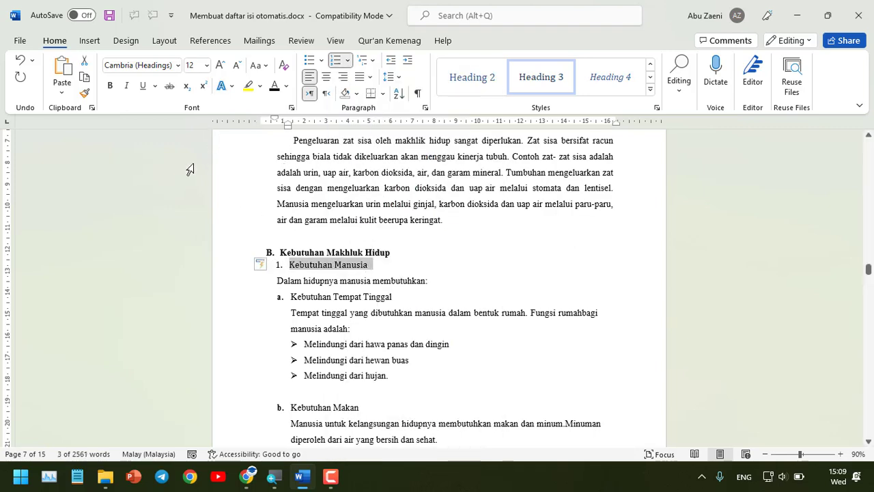
Copy the numbered Heading 3 formatting of Kebutuhan Manusia to Kebutuhan Hewan and Kebutuhan Tumbuhan with Format Painter
{"action": "left_click", "coordinate": [84, 93]}
{"action": "scroll", "coordinate": [282, 280], "scroll_direction": "down", "scroll_amount": 5}
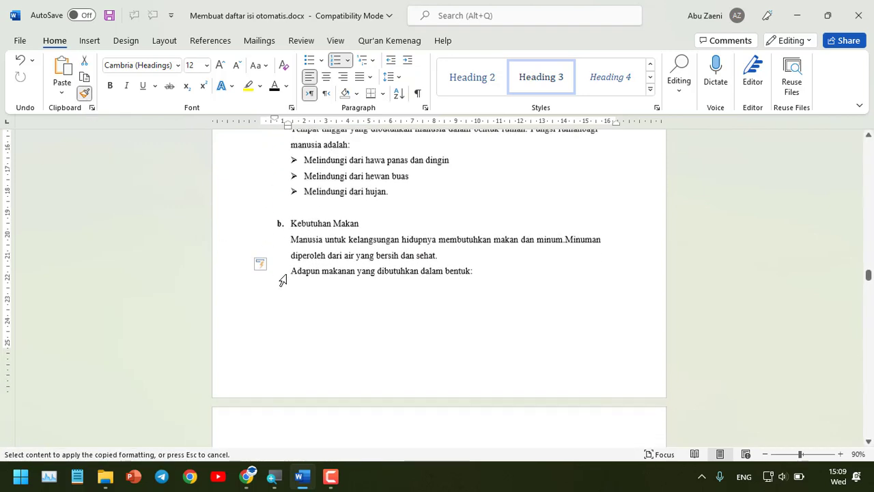
{"action": "scroll", "coordinate": [282, 280], "scroll_direction": "down", "scroll_amount": 10}
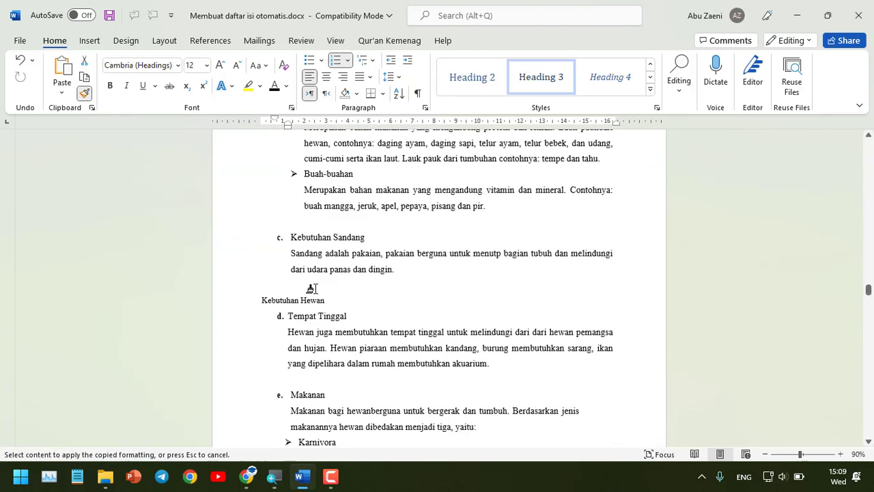
{"action": "scroll", "coordinate": [311, 283], "scroll_direction": "down", "scroll_amount": 2}
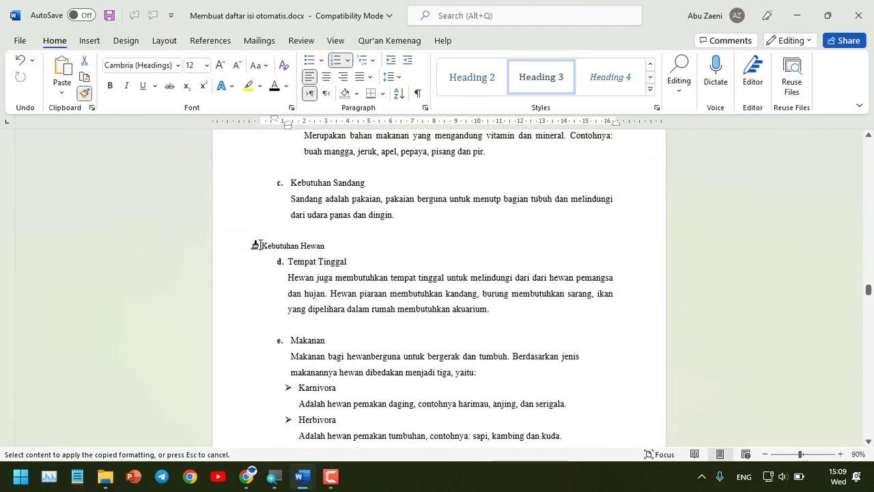
{"action": "left_click_drag", "start_coordinate": [261, 245], "coordinate": [327, 248]}
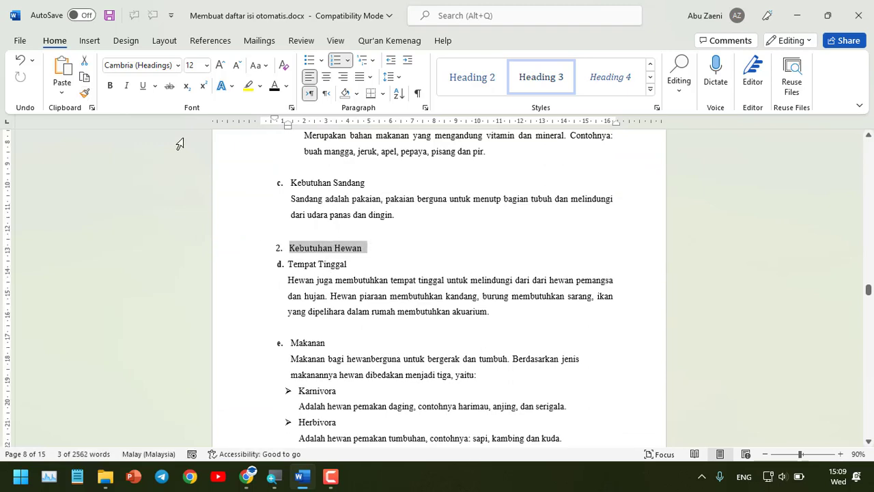
{"action": "left_click", "coordinate": [85, 93]}
{"action": "scroll", "coordinate": [245, 280], "scroll_direction": "down", "scroll_amount": 6}
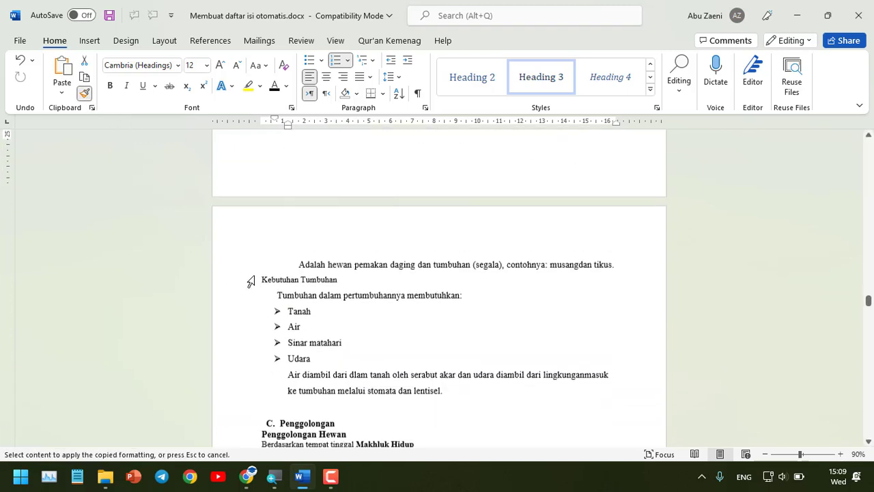
{"action": "scroll", "coordinate": [251, 282], "scroll_direction": "down", "scroll_amount": 3}
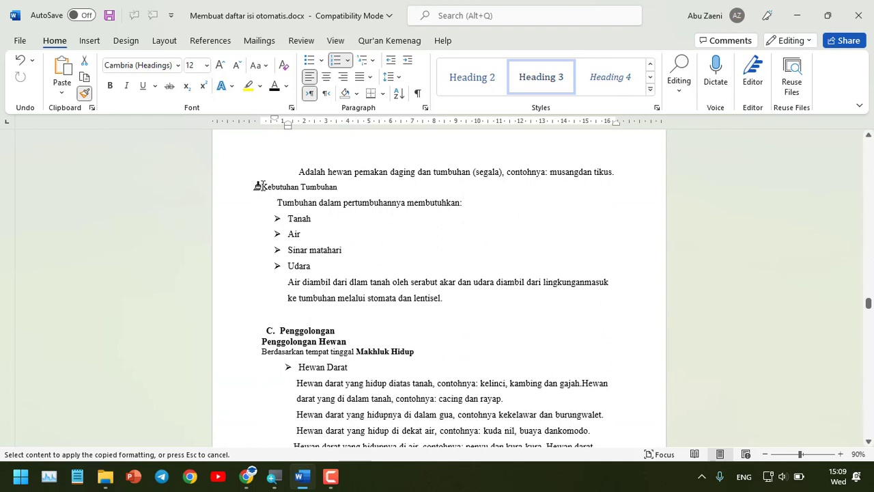
{"action": "left_click_drag", "start_coordinate": [258, 186], "coordinate": [337, 189]}
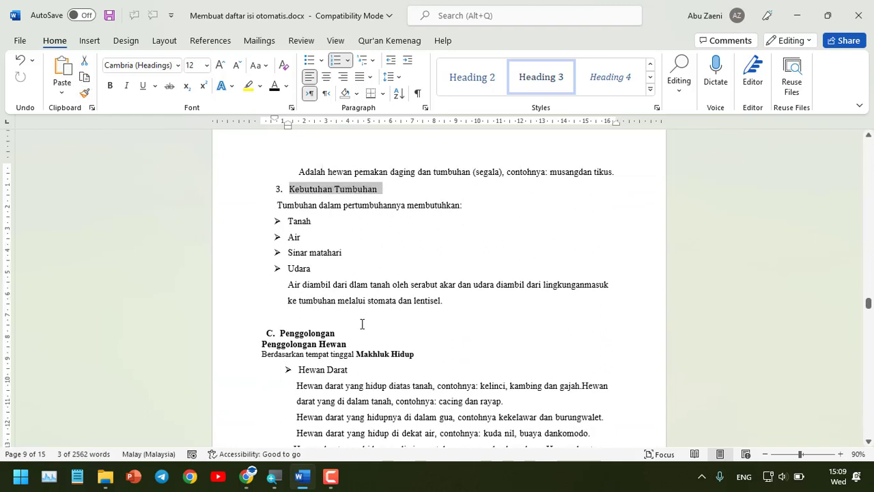
Apply Heading 3 with 1. 2. 3. numbering to Penggolongan Hewan in section C
{"action": "scroll", "coordinate": [365, 327], "scroll_direction": "down", "scroll_amount": 1}
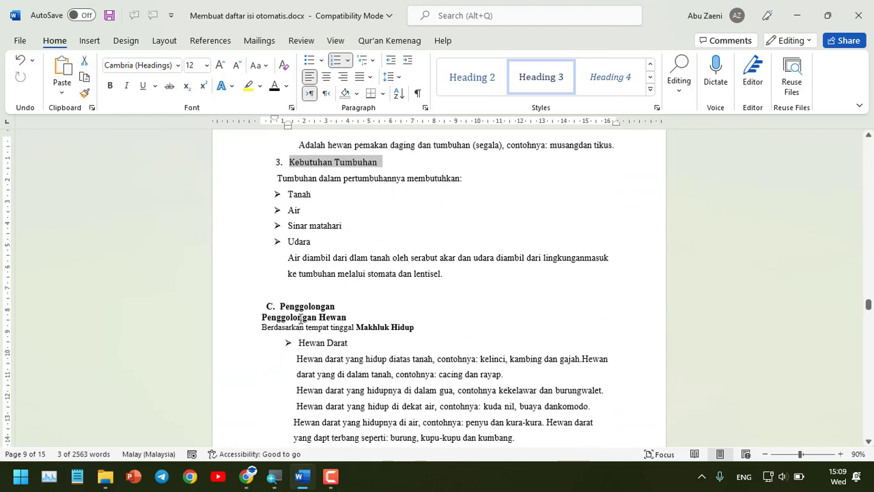
{"action": "left_click_drag", "start_coordinate": [349, 316], "coordinate": [261, 317]}
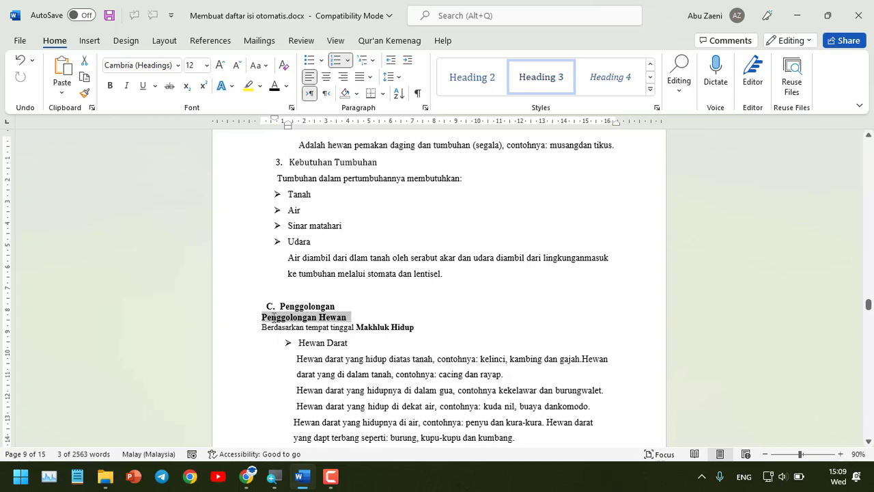
{"action": "left_click", "coordinate": [558, 83]}
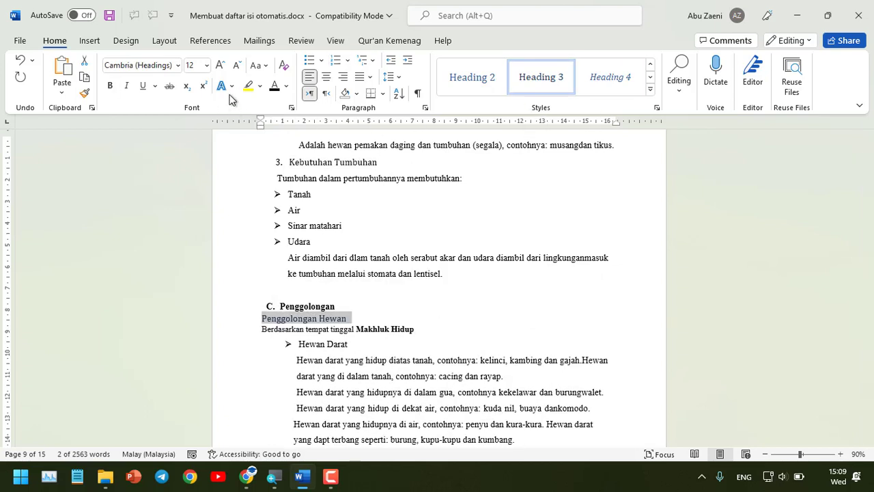
{"action": "left_click", "coordinate": [348, 60]}
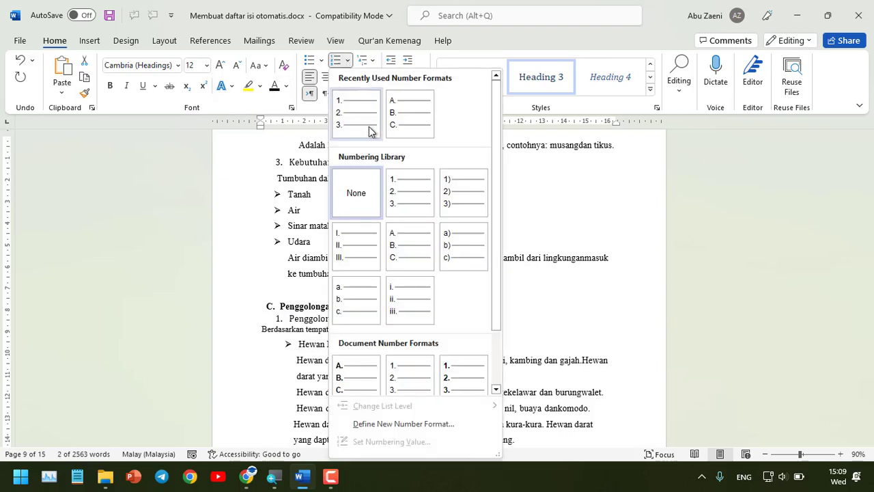
{"action": "left_click", "coordinate": [357, 113]}
Copy the numbered Penggolongan Hewan formatting to Berdasarkan Jenis Makanan and Berdasarkan Penutup Tubuh with Format Painter
{"action": "left_click", "coordinate": [84, 93]}
{"action": "scroll", "coordinate": [342, 278], "scroll_direction": "down", "scroll_amount": 6}
{"action": "scroll", "coordinate": [341, 278], "scroll_direction": "up", "scroll_amount": 10}
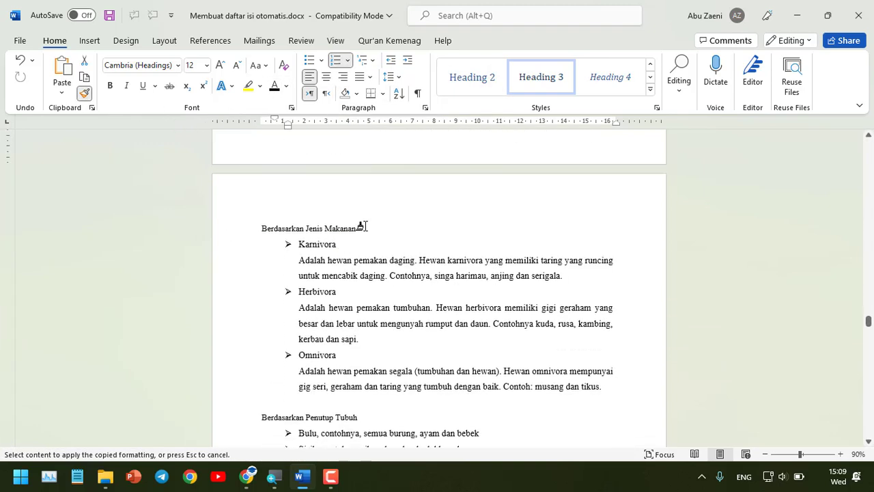
{"action": "left_click", "coordinate": [361, 225]}
{"action": "left_click", "coordinate": [84, 93]}
{"action": "scroll", "coordinate": [359, 285], "scroll_direction": "down", "scroll_amount": 3}
{"action": "left_click_drag", "start_coordinate": [363, 285], "coordinate": [263, 284]}
{"action": "scroll", "coordinate": [335, 293], "scroll_direction": "down", "scroll_amount": 4}
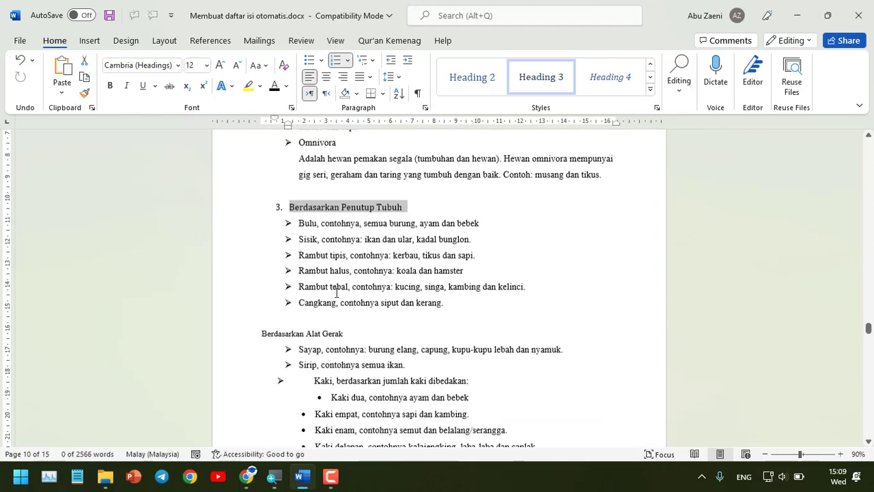
{"action": "left_click_drag", "start_coordinate": [346, 306], "coordinate": [265, 306]}
{"action": "left_click", "coordinate": [85, 92]}
{"action": "scroll", "coordinate": [247, 222], "scroll_direction": "up", "scroll_amount": 5}
{"action": "scroll", "coordinate": [246, 222], "scroll_direction": "up", "scroll_amount": 2}
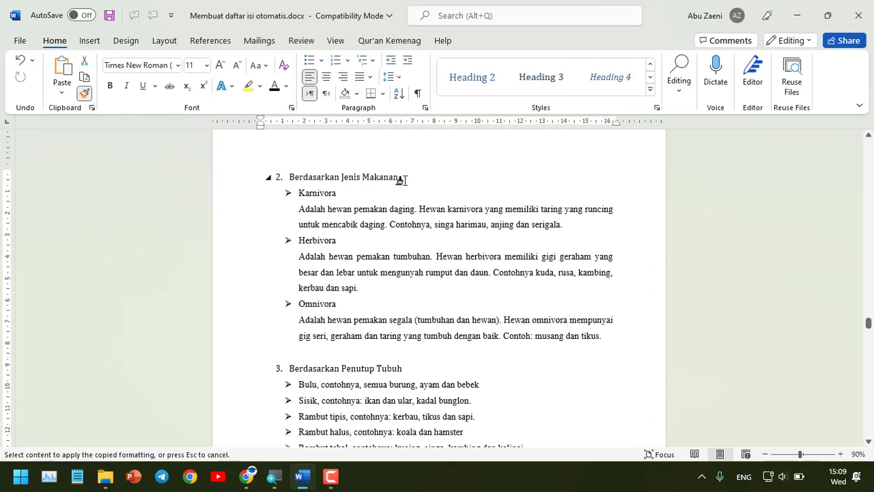
{"action": "scroll", "coordinate": [301, 285], "scroll_direction": "down", "scroll_amount": 1}
{"action": "left_click", "coordinate": [84, 94]}
{"action": "left_click_drag", "start_coordinate": [399, 151], "coordinate": [290, 151]}
{"action": "left_click", "coordinate": [84, 92]}
{"action": "scroll", "coordinate": [382, 308], "scroll_direction": "down", "scroll_amount": 4}
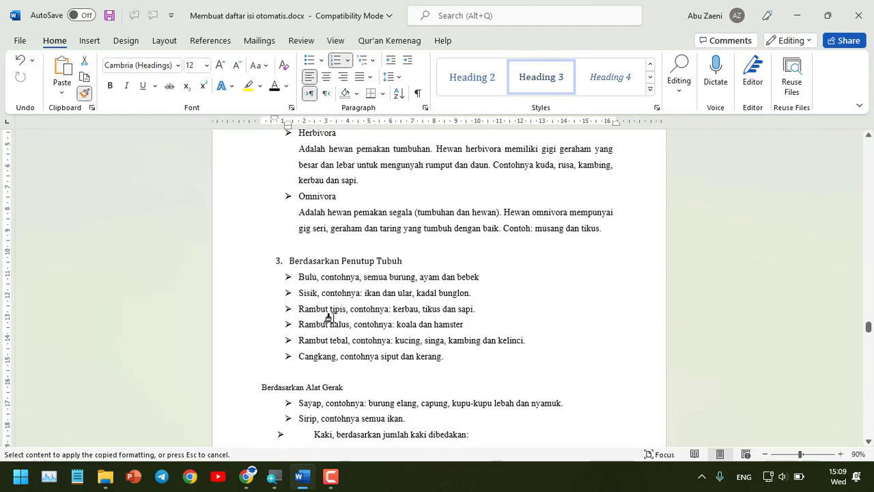
{"action": "mouse_move", "coordinate": [289, 233]}
{"action": "left_mouse_down"}
{"action": "mouse_move", "coordinate": [338, 233]}
{"action": "mouse_move", "coordinate": [290, 233]}
{"action": "left_mouse_up"}
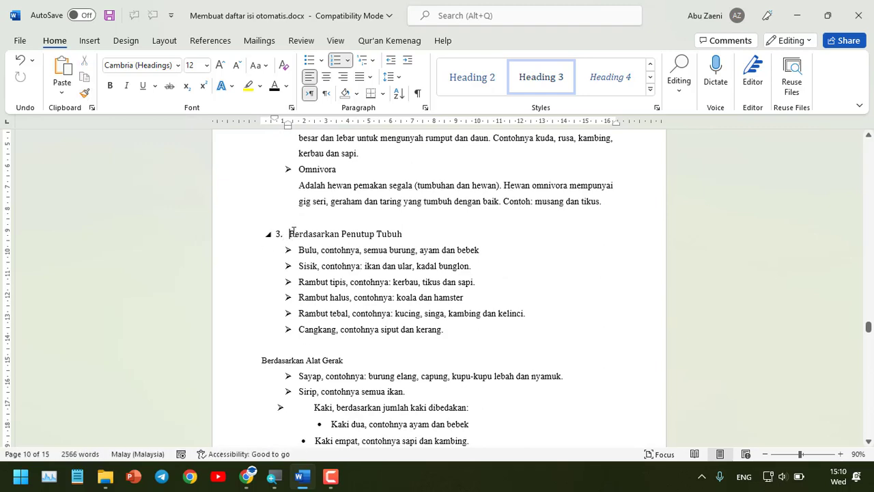
Copy the Berdasarkan Penutup Tubuh formatting to Berdasarkan Alat Gerak and Berdasarkan cara berkembang biak with Format Painter
{"action": "left_click_drag", "start_coordinate": [402, 234], "coordinate": [289, 233]}
{"action": "left_click", "coordinate": [85, 93]}
{"action": "scroll", "coordinate": [336, 273], "scroll_direction": "down", "scroll_amount": 3}
{"action": "left_click_drag", "start_coordinate": [343, 251], "coordinate": [262, 252]}
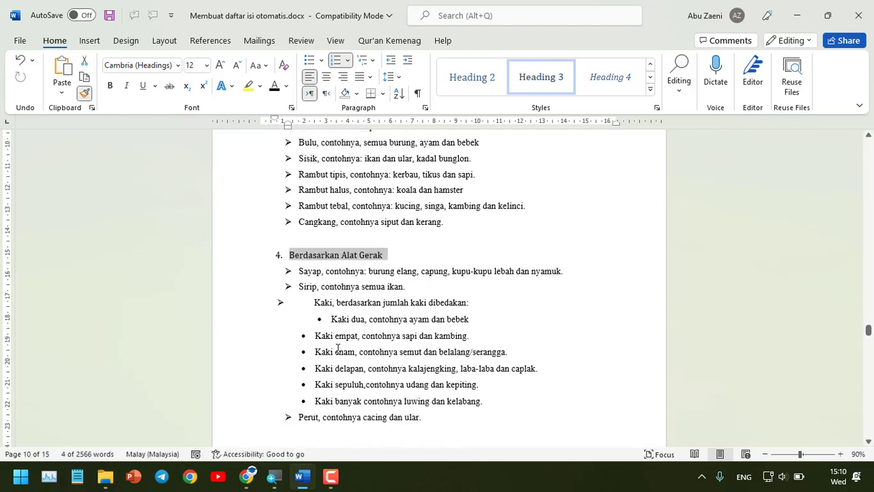
{"action": "scroll", "coordinate": [366, 320], "scroll_direction": "down", "scroll_amount": 6}
{"action": "left_click", "coordinate": [85, 93]}
{"action": "left_click_drag", "start_coordinate": [380, 315], "coordinate": [272, 315]}
Extend the numbered Heading 3 formatting with Format Painter to Berdasarkan Alat Napas, Berdasarkan Cara Gerak and Penggolongan Tumbuhan
{"action": "scroll", "coordinate": [277, 314], "scroll_direction": "down", "scroll_amount": 4}
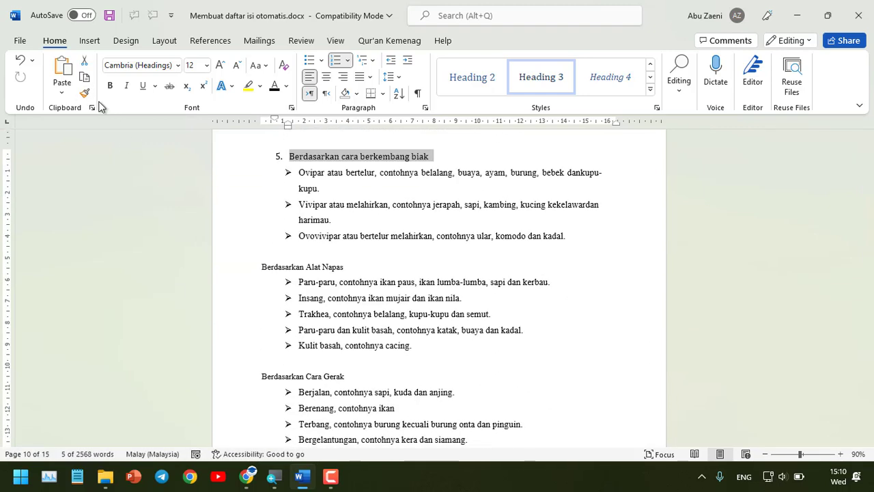
{"action": "left_click", "coordinate": [84, 93]}
{"action": "left_click_drag", "start_coordinate": [343, 267], "coordinate": [262, 267]}
{"action": "scroll", "coordinate": [287, 267], "scroll_direction": "down", "scroll_amount": 2}
{"action": "left_click", "coordinate": [85, 92]}
{"action": "left_click_drag", "start_coordinate": [348, 307], "coordinate": [262, 306]}
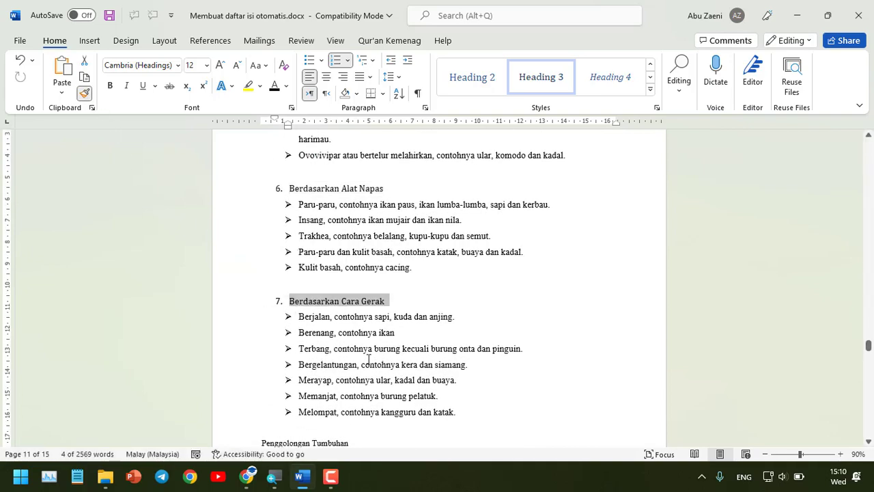
{"action": "scroll", "coordinate": [164, 194], "scroll_direction": "down", "scroll_amount": 4}
{"action": "left_click_drag", "start_coordinate": [349, 281], "coordinate": [262, 281]}
Review the numbered headings from Penggolongan Tumbuhan back to the DAFTAR ISI page and check the space below that title
{"action": "scroll", "coordinate": [448, 297], "scroll_direction": "up", "scroll_amount": 15}
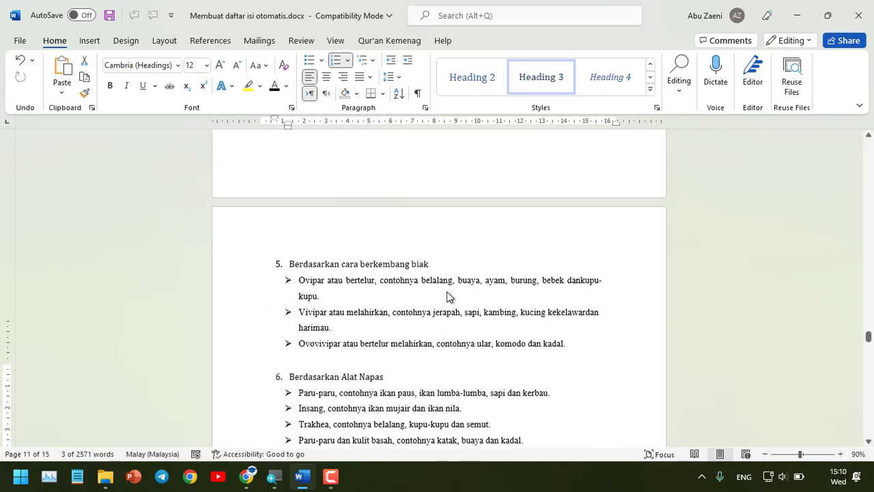
{"action": "scroll", "coordinate": [447, 291], "scroll_direction": "up", "scroll_amount": 20}
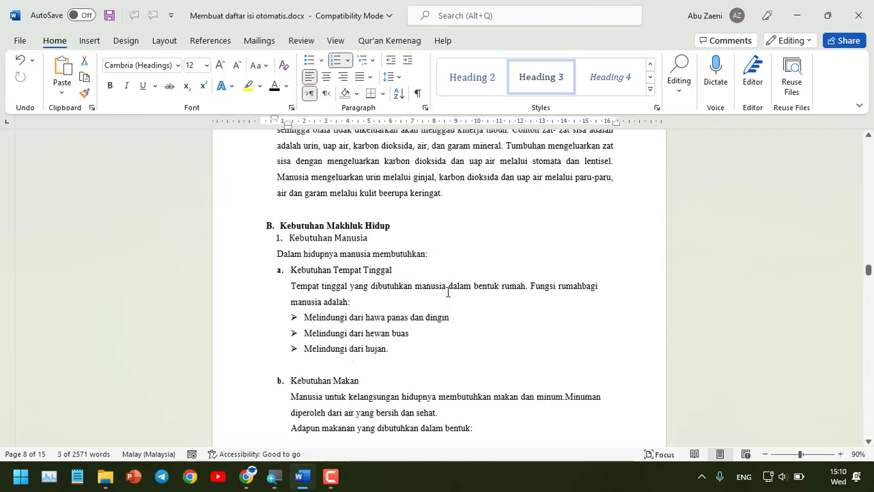
{"action": "scroll", "coordinate": [448, 292], "scroll_direction": "up", "scroll_amount": 12}
{"action": "left_click", "coordinate": [448, 293]}
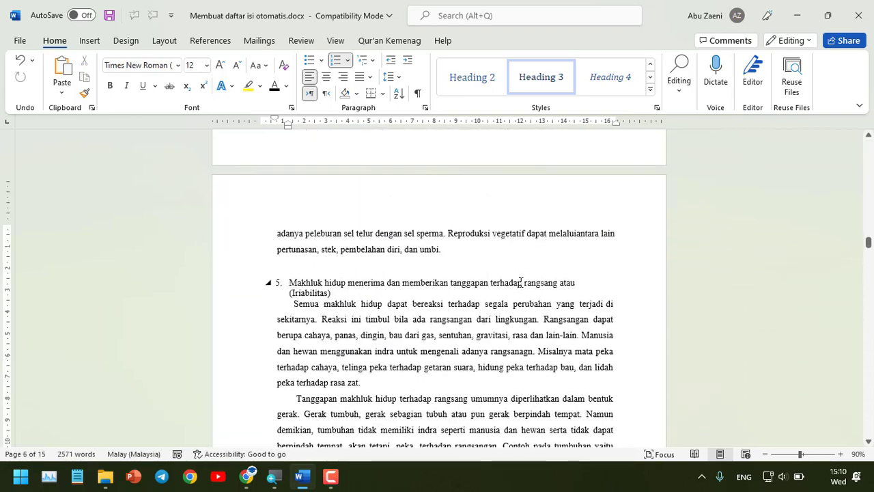
{"action": "scroll", "coordinate": [465, 295], "scroll_direction": "up", "scroll_amount": 10}
{"action": "left_click", "coordinate": [513, 354]}
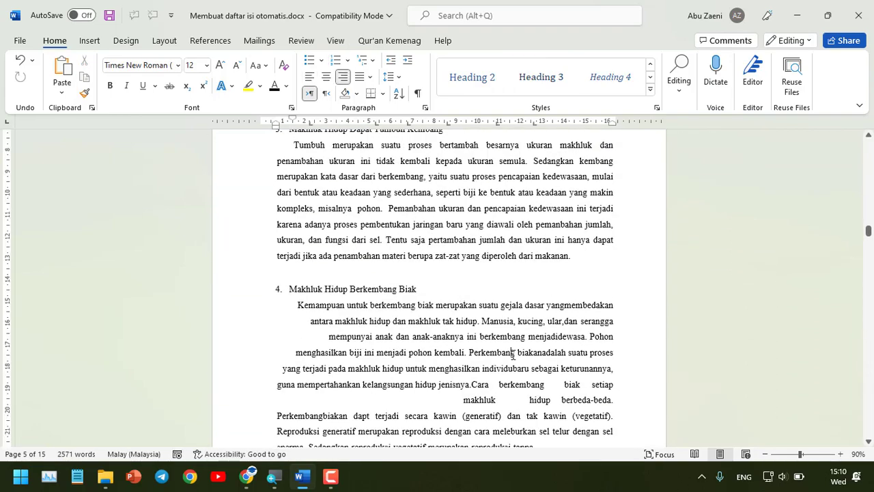
{"action": "scroll", "coordinate": [512, 354], "scroll_direction": "up", "scroll_amount": 20}
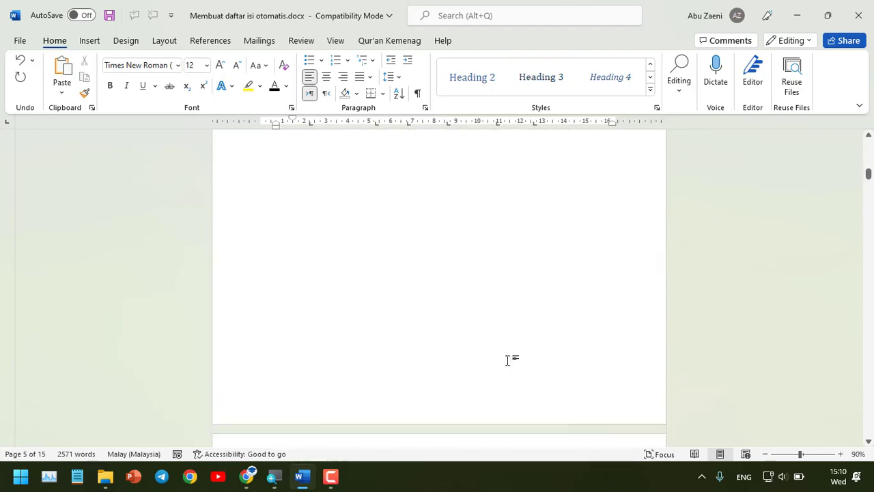
{"action": "scroll", "coordinate": [517, 359], "scroll_direction": "up", "scroll_amount": 5}
{"action": "scroll", "coordinate": [513, 337], "scroll_direction": "down", "scroll_amount": 8}
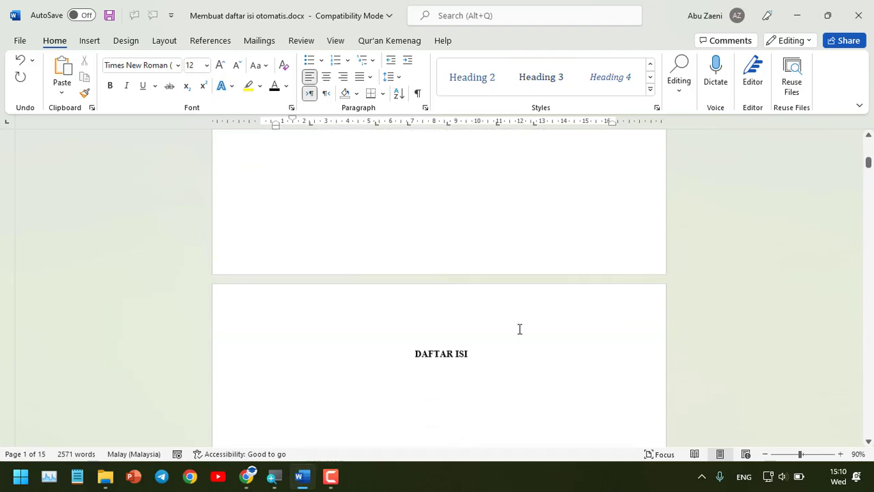
{"action": "scroll", "coordinate": [521, 327], "scroll_direction": "down", "scroll_amount": 2}
{"action": "scroll", "coordinate": [521, 329], "scroll_direction": "up", "scroll_amount": 5}
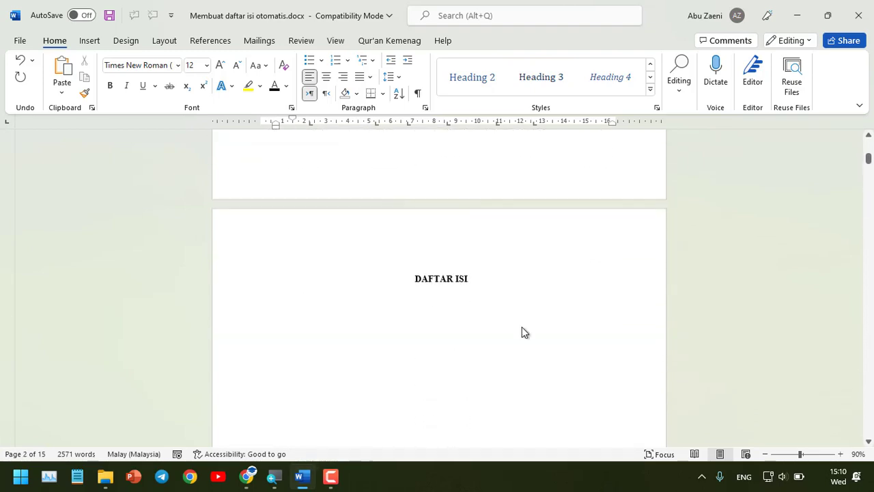
{"action": "scroll", "coordinate": [523, 332], "scroll_direction": "down", "scroll_amount": 6}
{"action": "scroll", "coordinate": [527, 333], "scroll_direction": "down", "scroll_amount": 3}
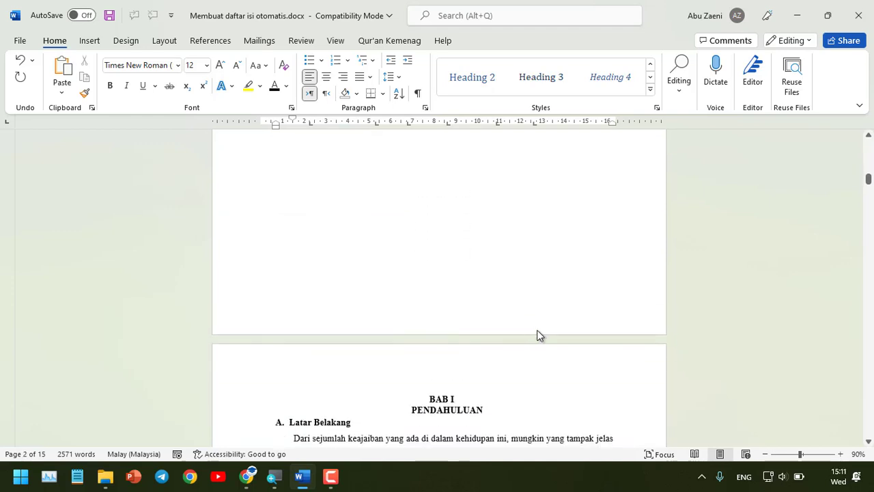
{"action": "scroll", "coordinate": [545, 318], "scroll_direction": "up", "scroll_amount": 1}
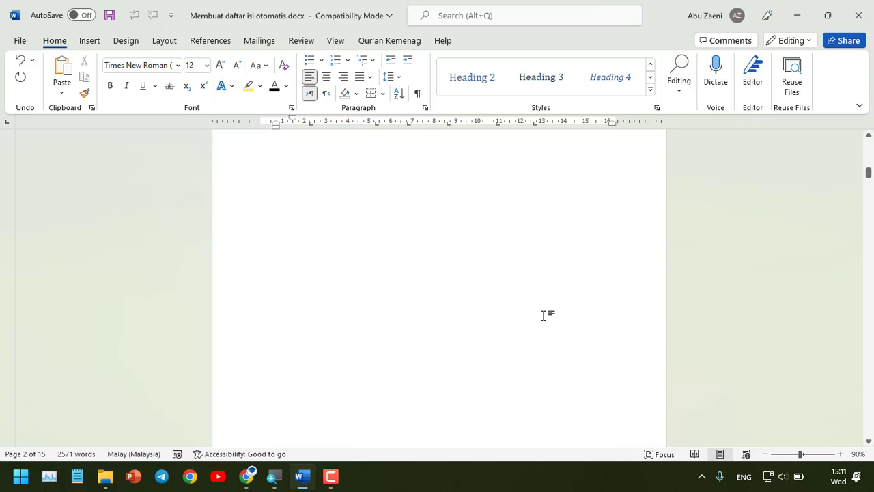
{"action": "scroll", "coordinate": [543, 315], "scroll_direction": "up", "scroll_amount": 5}
{"action": "scroll", "coordinate": [544, 315], "scroll_direction": "up", "scroll_amount": 5}
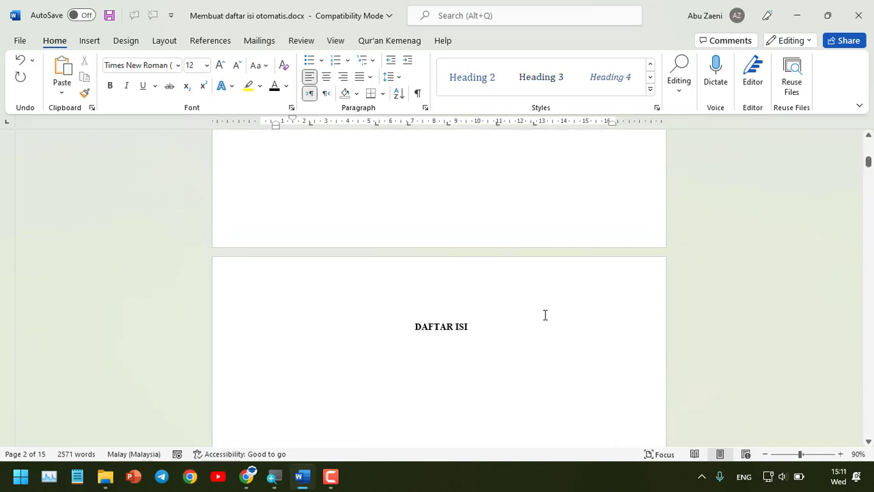
Insert centred page numbers at the bottom of the pages using the Plain Number 2 layout
{"action": "scroll", "coordinate": [544, 314], "scroll_direction": "down", "scroll_amount": 5}
{"action": "scroll", "coordinate": [545, 315], "scroll_direction": "down", "scroll_amount": 5}
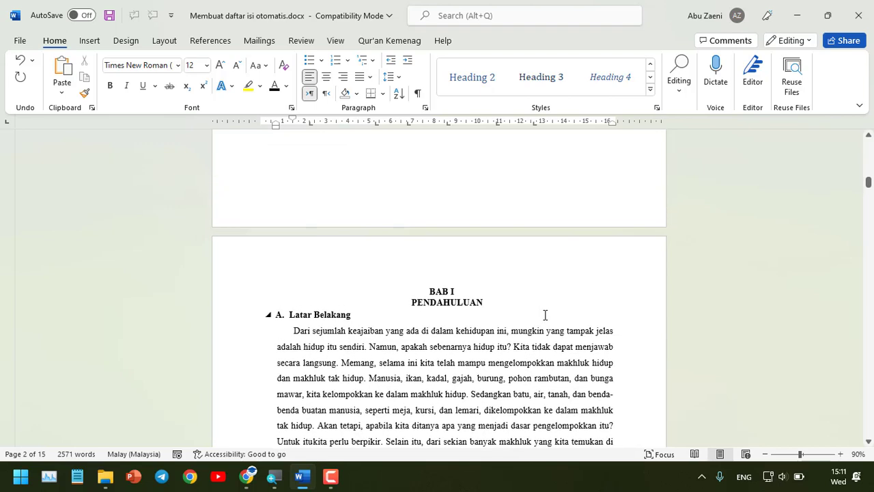
{"action": "scroll", "coordinate": [545, 315], "scroll_direction": "down", "scroll_amount": 3}
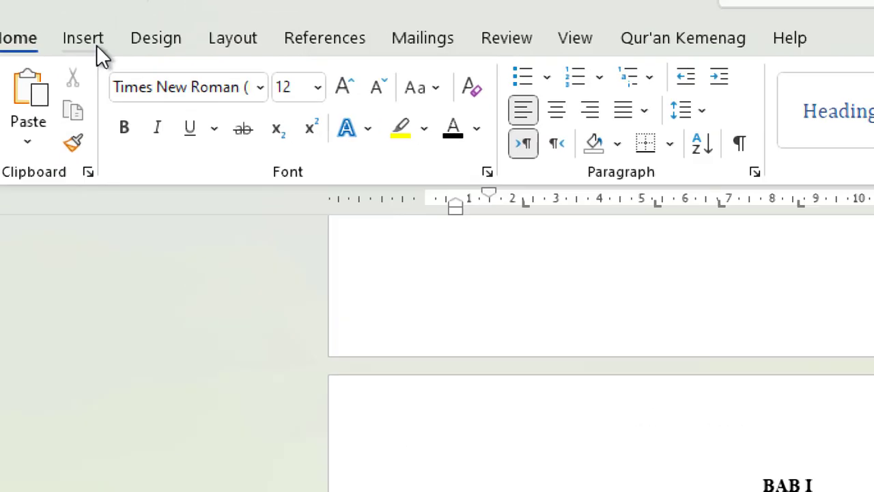
{"action": "left_click", "coordinate": [87, 45]}
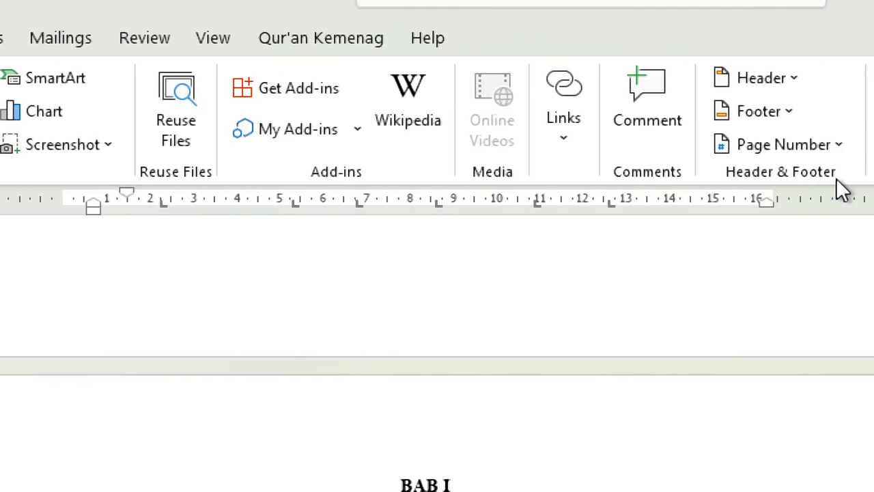
{"action": "left_click", "coordinate": [656, 145]}
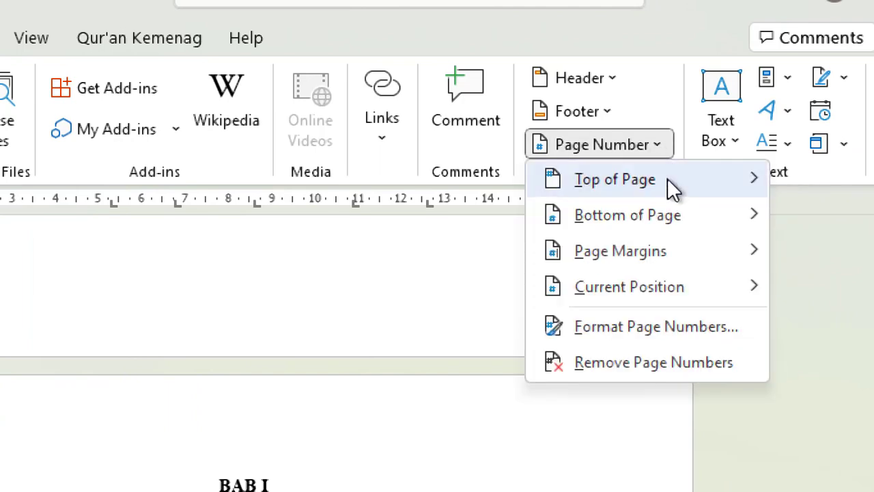
{"action": "left_click", "coordinate": [669, 461]}
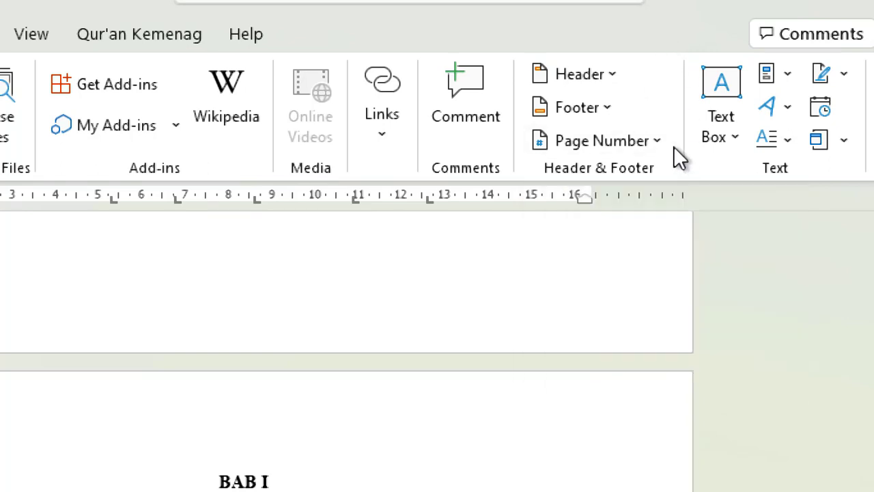
{"action": "left_click", "coordinate": [664, 141]}
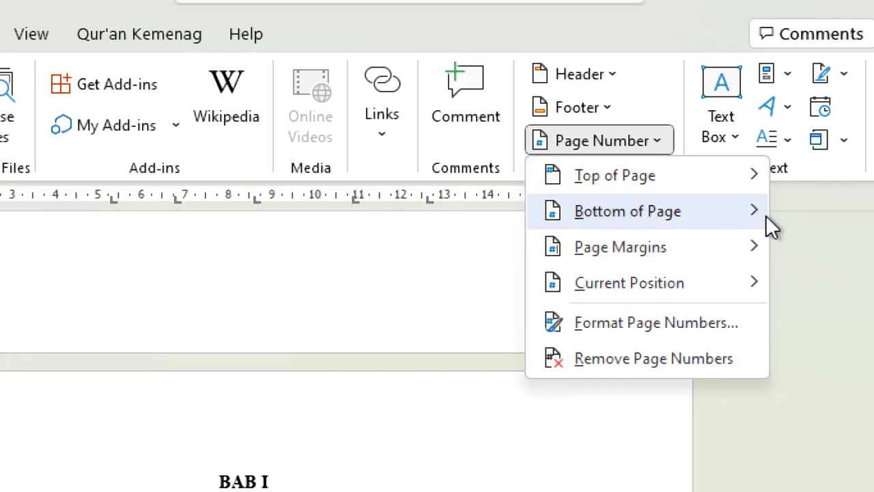
{"action": "mouse_move", "coordinate": [759, 214]}
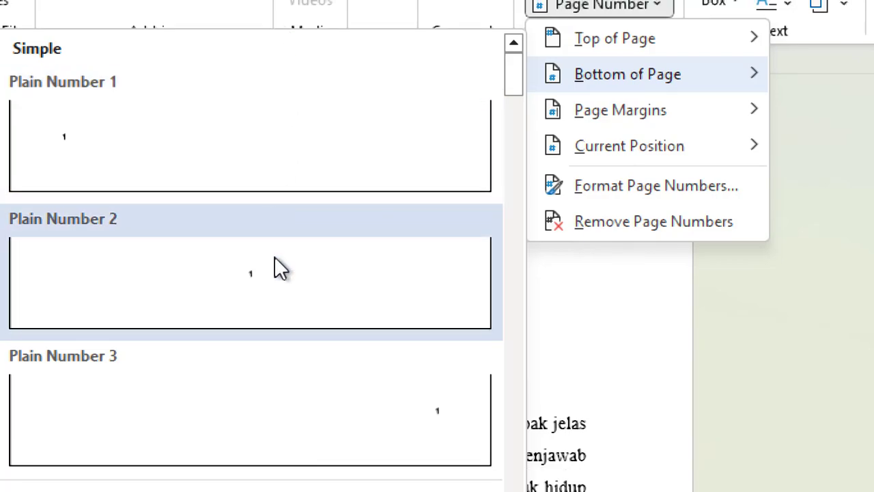
{"action": "left_click", "coordinate": [275, 260]}
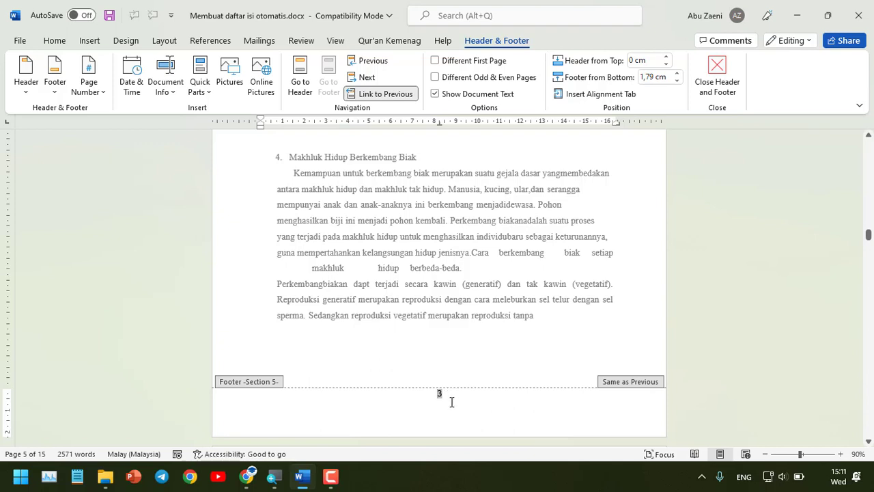
Set the footer page number's font to Times New Roman on the Section 4 page and return to the body text
{"action": "left_click", "coordinate": [460, 403]}
{"action": "scroll", "coordinate": [450, 401], "scroll_direction": "up", "scroll_amount": 10}
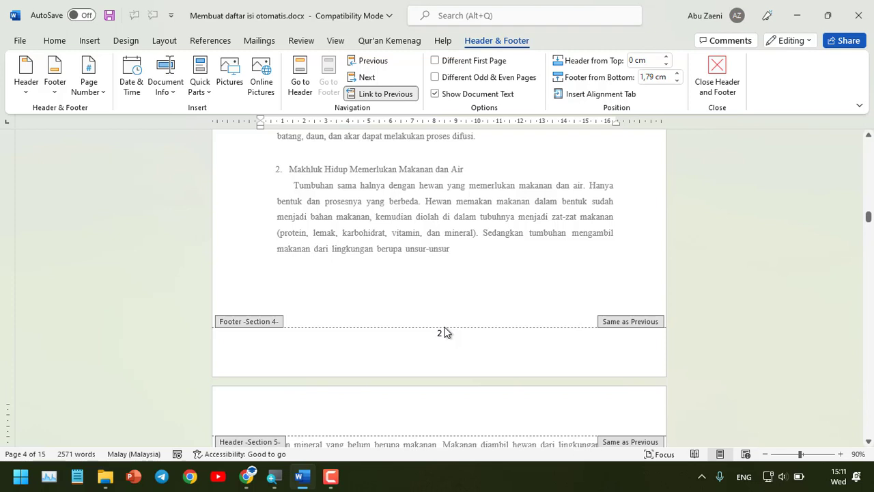
{"action": "left_click", "coordinate": [444, 332]}
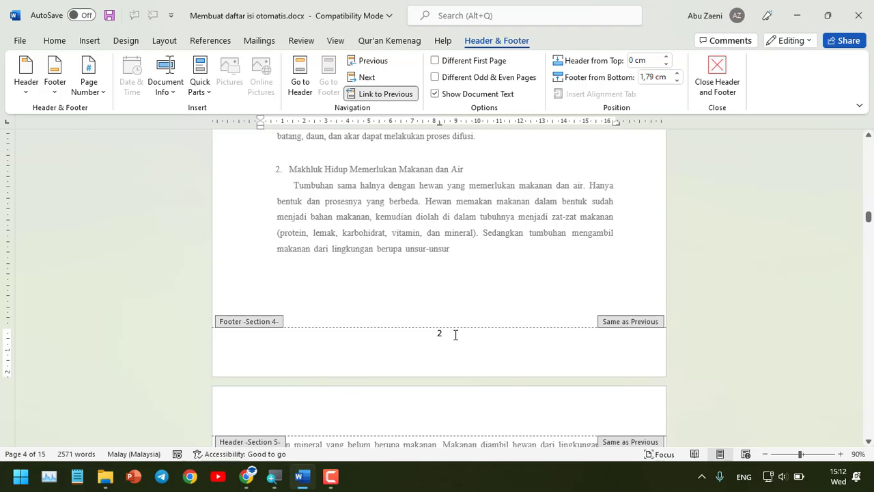
{"action": "double_click", "coordinate": [455, 335]}
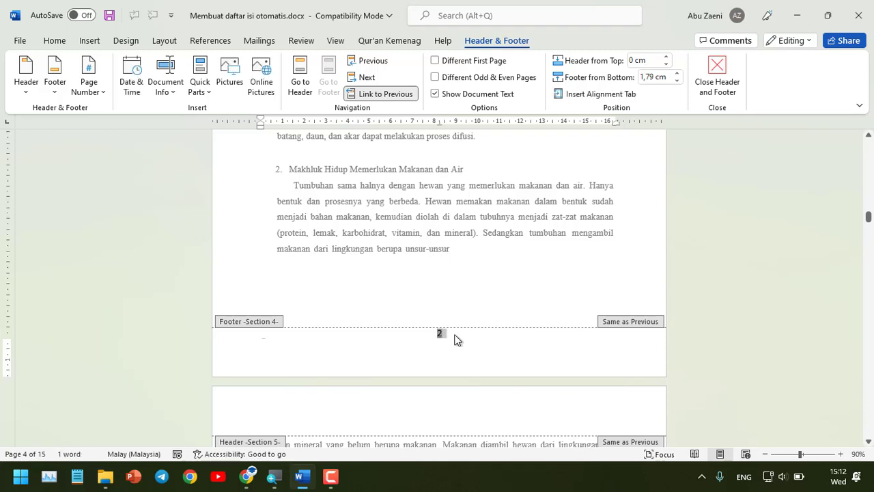
{"action": "left_click", "coordinate": [56, 42]}
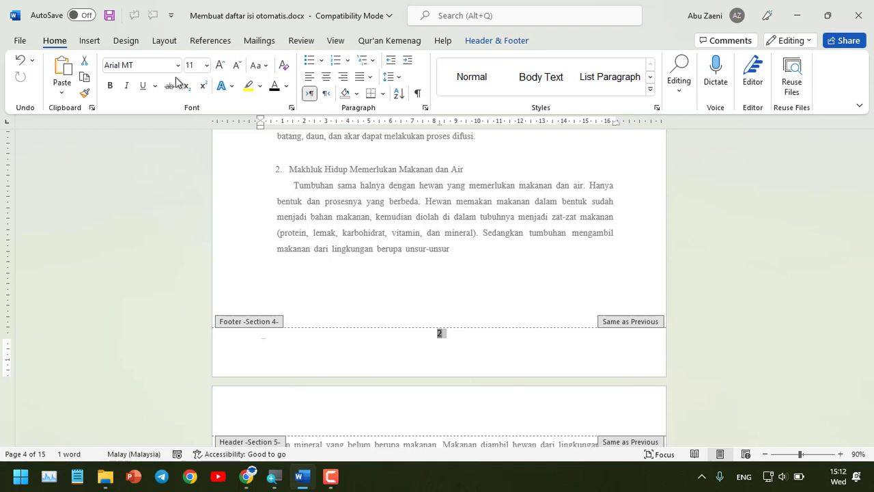
{"action": "left_click", "coordinate": [179, 65]}
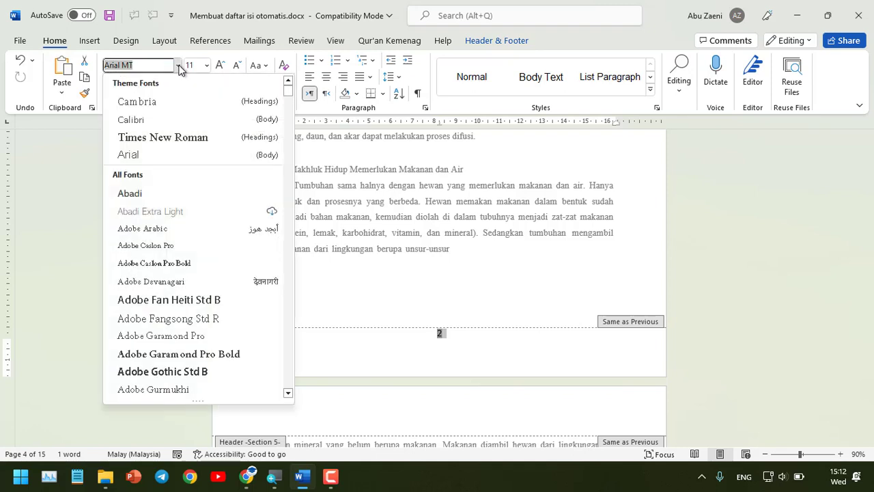
{"action": "left_click", "coordinate": [179, 137]}
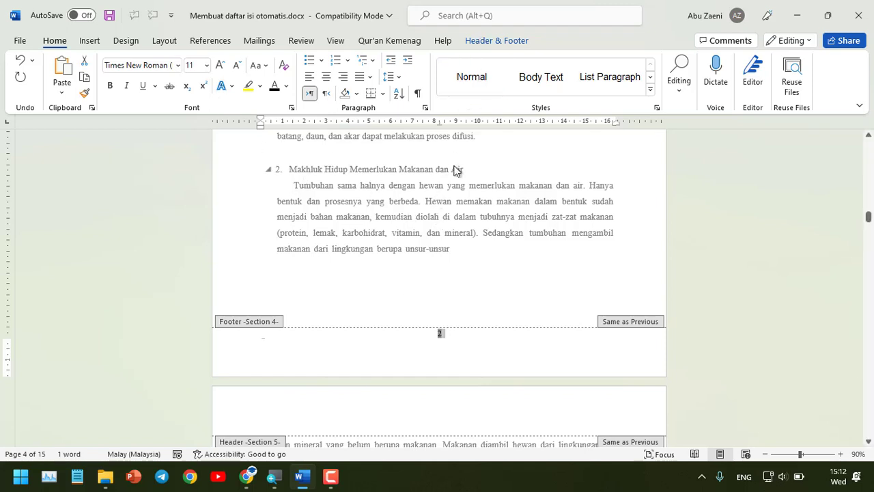
{"action": "double_click", "coordinate": [506, 153]}
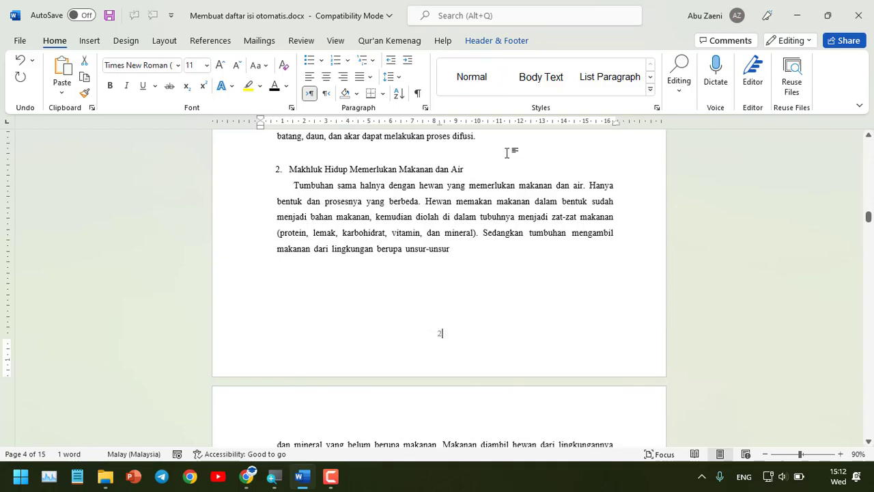
Insert the built-in Automatic Table 1 table of contents below the DAFTAR ISI title
{"action": "scroll", "coordinate": [447, 325], "scroll_direction": "up", "scroll_amount": 7}
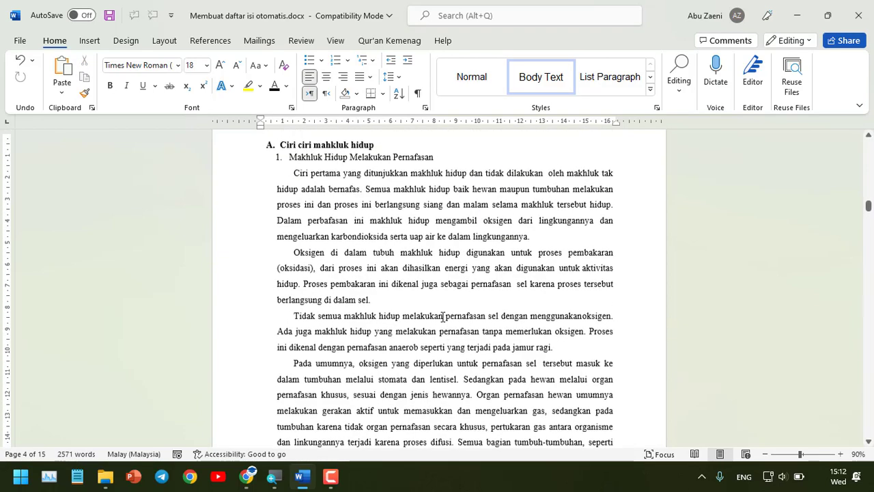
{"action": "scroll", "coordinate": [443, 317], "scroll_direction": "up", "scroll_amount": 12}
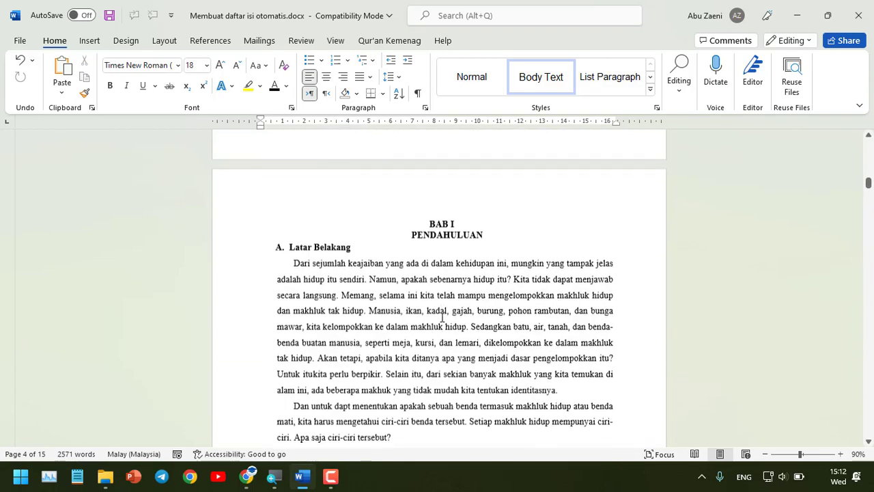
{"action": "scroll", "coordinate": [442, 317], "scroll_direction": "up", "scroll_amount": 5}
{"action": "scroll", "coordinate": [441, 319], "scroll_direction": "up", "scroll_amount": 6}
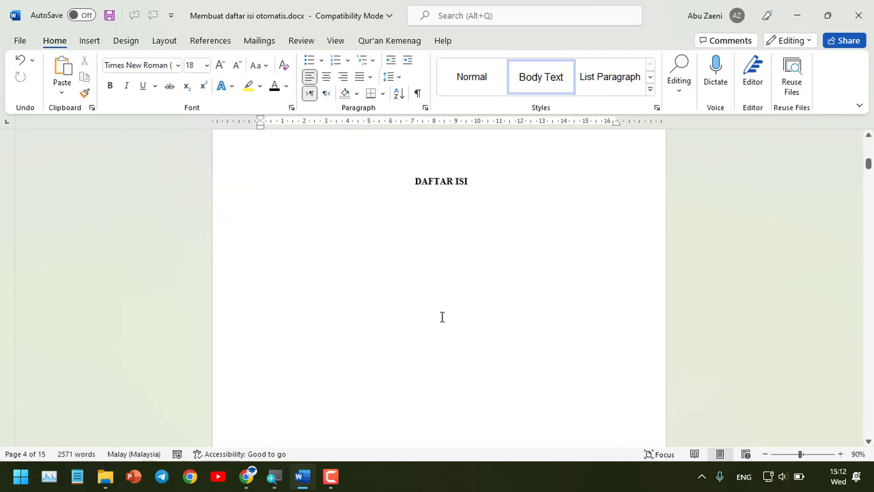
{"action": "left_click", "coordinate": [457, 272]}
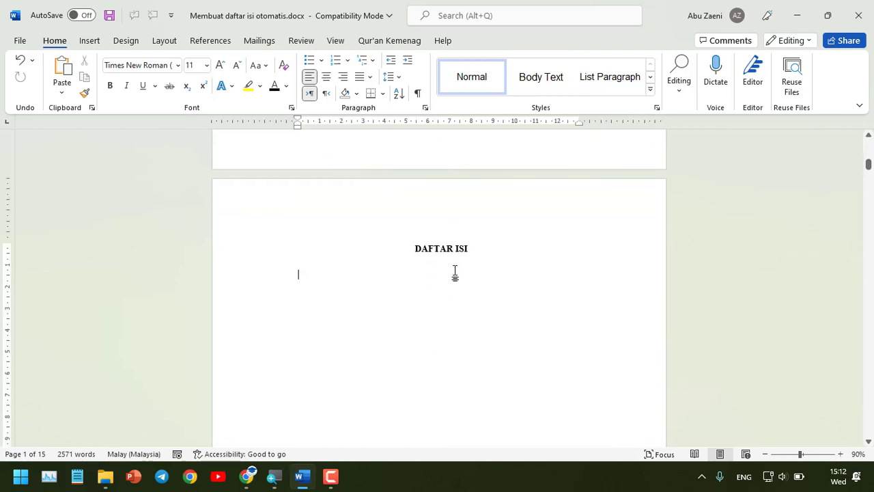
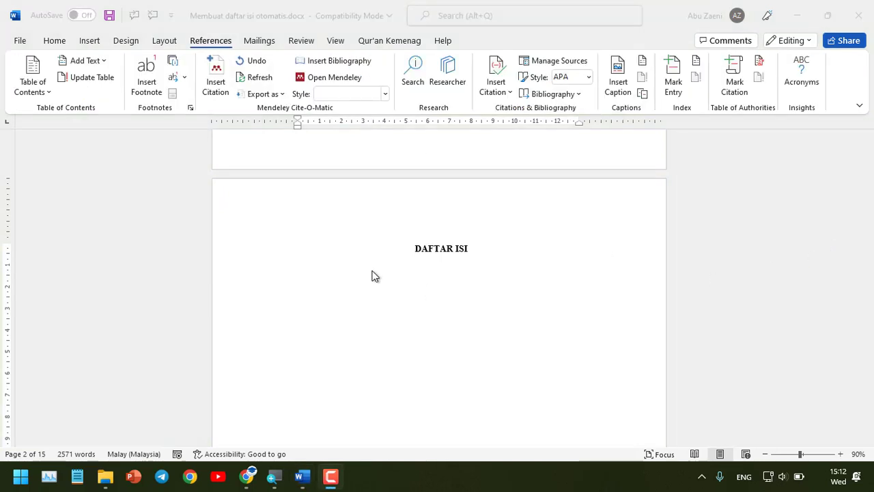
{"action": "left_click", "coordinate": [333, 280]}
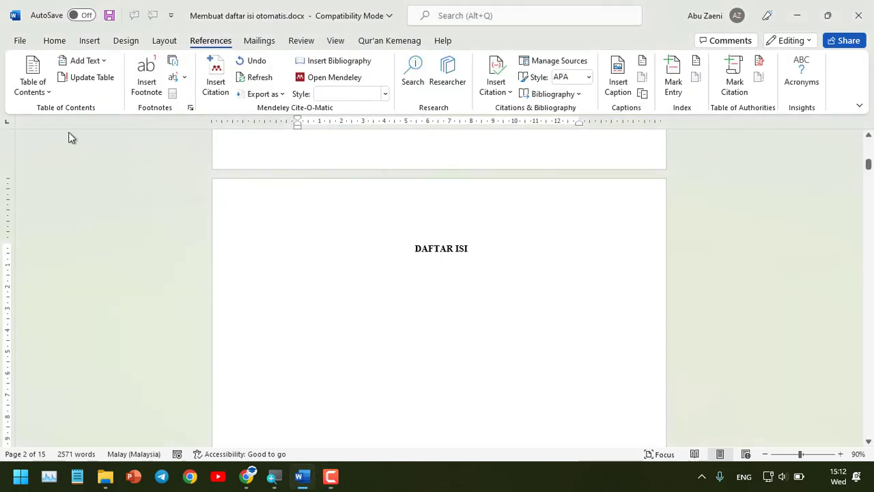
{"action": "left_click", "coordinate": [45, 92]}
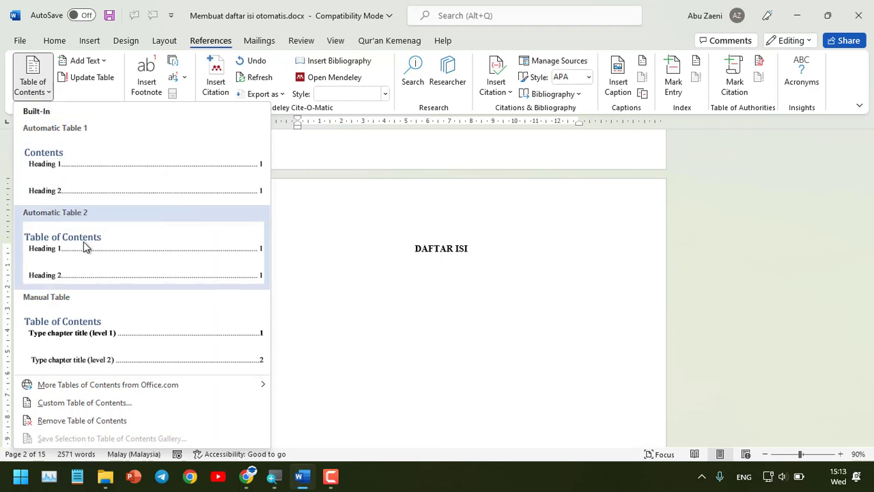
{"action": "left_click", "coordinate": [92, 177]}
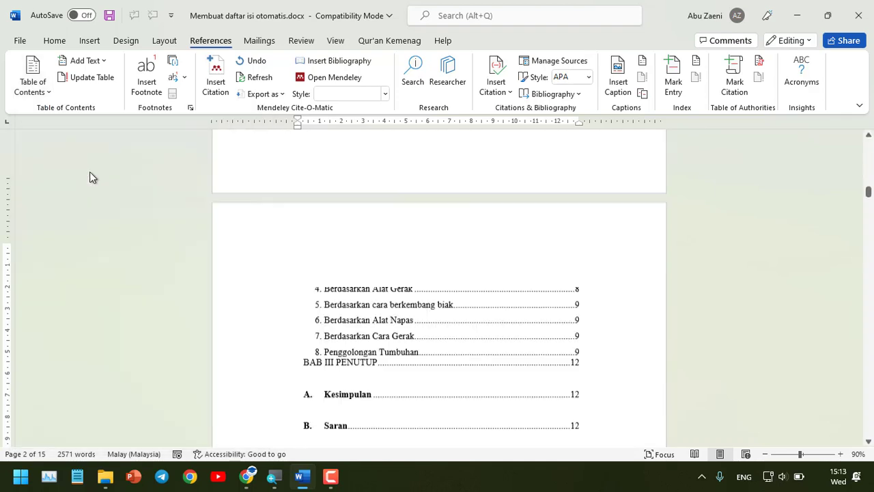
Review the generated table of contents, checking its chapter titles, subheadings, sub-points and page numbers
{"action": "scroll", "coordinate": [402, 271], "scroll_direction": "up", "scroll_amount": 5}
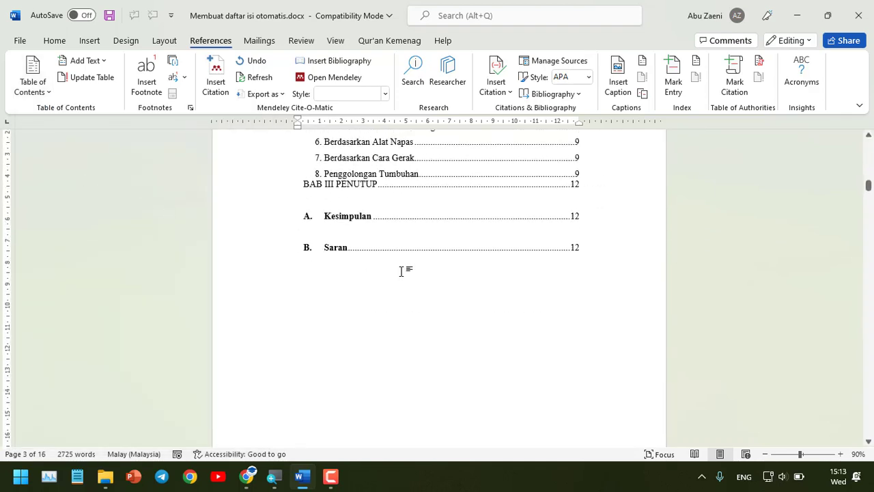
{"action": "scroll", "coordinate": [402, 271], "scroll_direction": "up", "scroll_amount": 8}
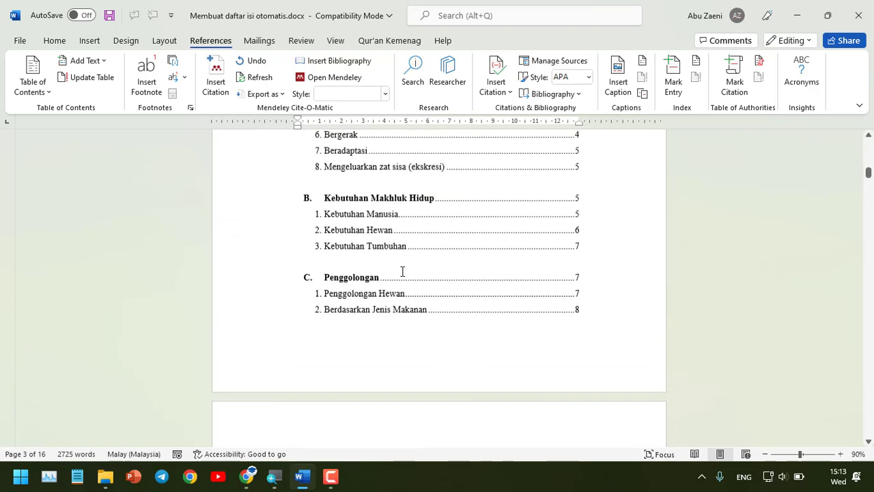
{"action": "scroll", "coordinate": [402, 271], "scroll_direction": "up", "scroll_amount": 5}
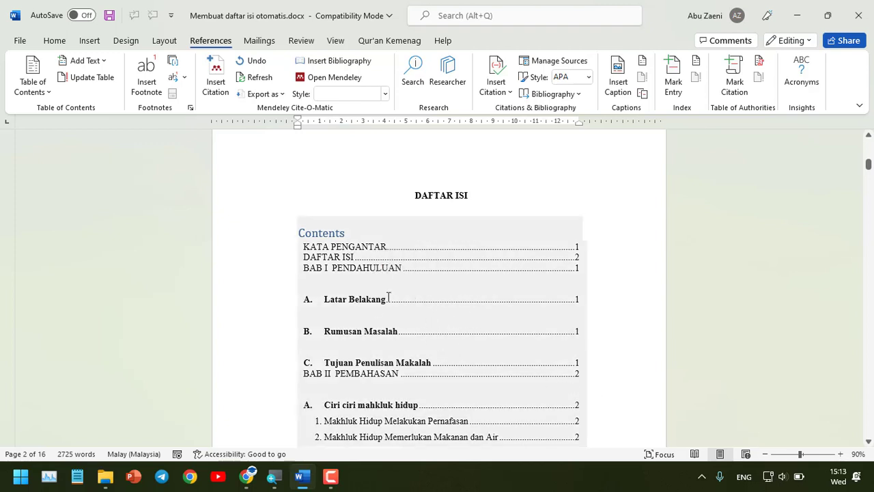
{"action": "scroll", "coordinate": [388, 297], "scroll_direction": "down", "scroll_amount": 2}
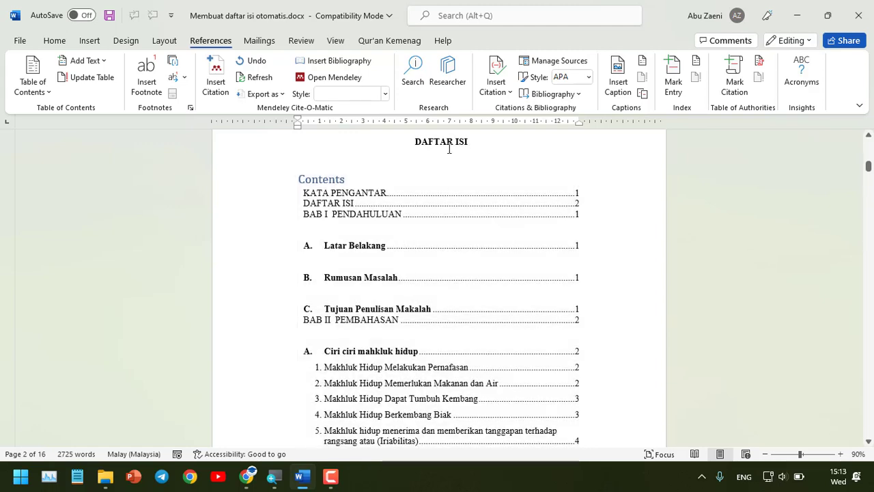
{"action": "left_click", "coordinate": [456, 214]}
{"action": "scroll", "coordinate": [458, 321], "scroll_direction": "down", "scroll_amount": 9}
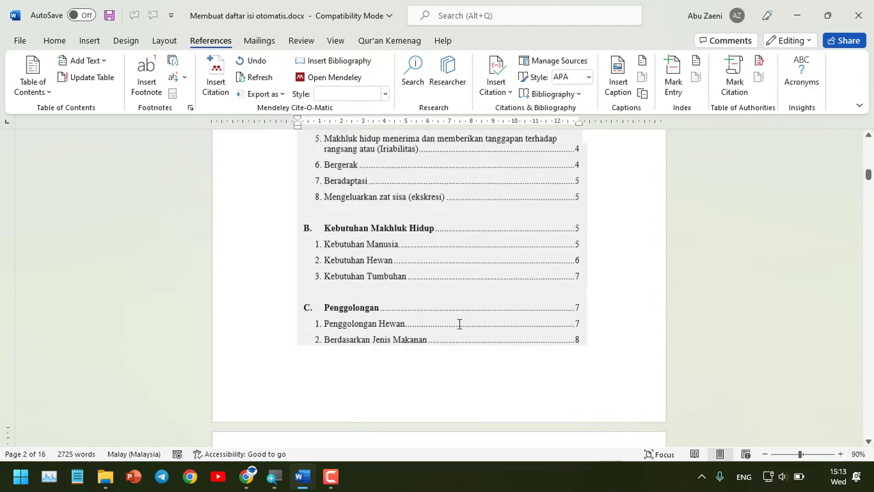
{"action": "scroll", "coordinate": [460, 324], "scroll_direction": "up", "scroll_amount": 9}
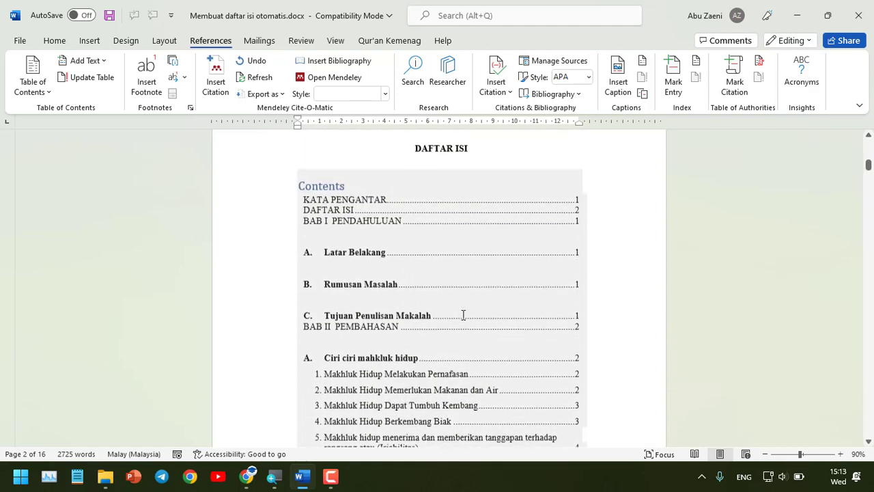
{"action": "scroll", "coordinate": [463, 315], "scroll_direction": "up", "scroll_amount": 1}
Delete the "Contents" heading text above the KATA PENGANTAR entry in the automatic table of contents
{"action": "left_click", "coordinate": [363, 250]}
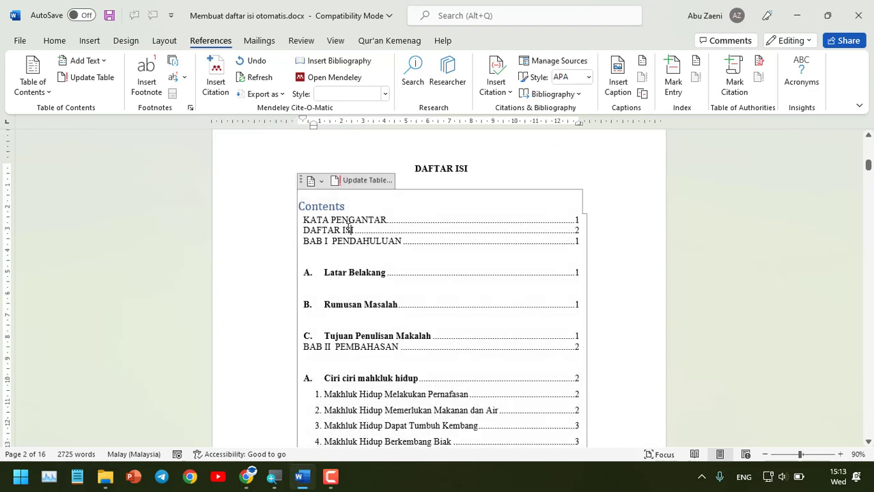
{"action": "left_click", "coordinate": [329, 205]}
{"action": "left_click_drag", "start_coordinate": [353, 205], "coordinate": [299, 202]}
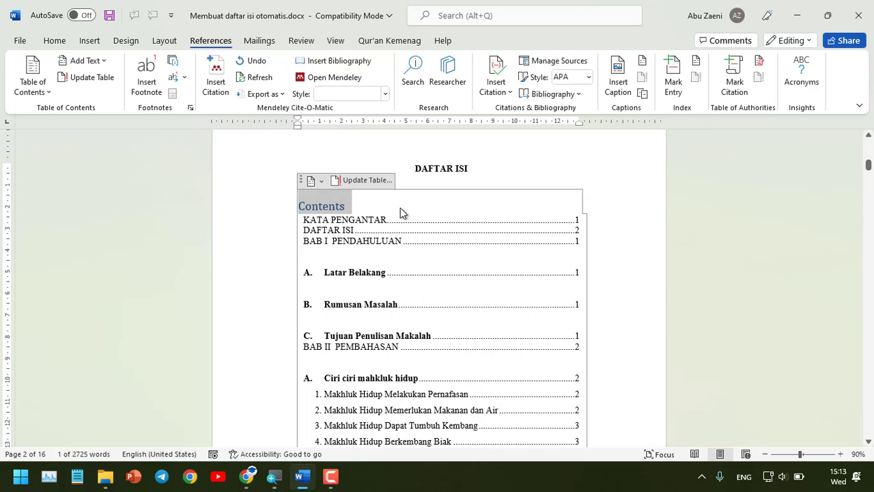
{"action": "key", "text": "Delete"}
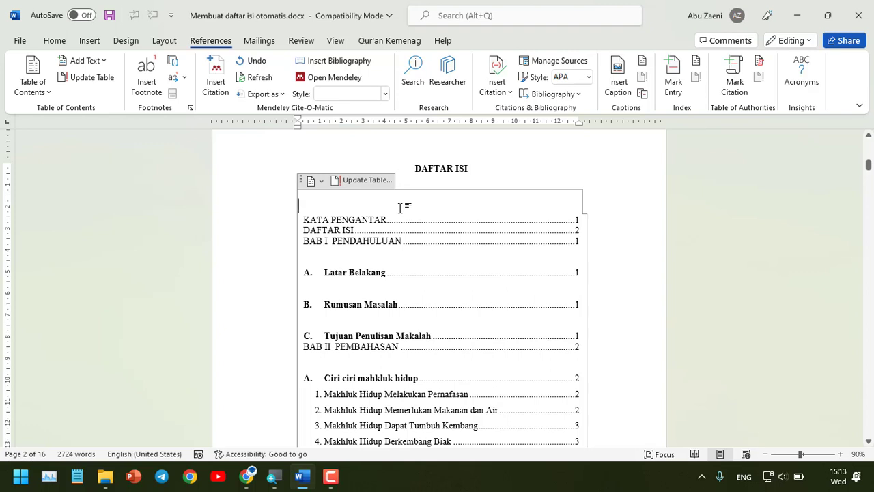
{"action": "left_click", "coordinate": [497, 156]}
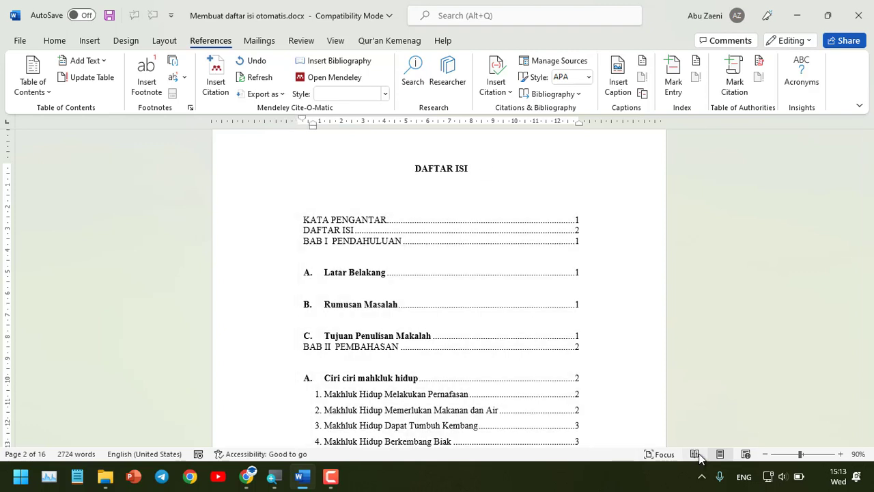
Select the entire automatic table of contents from the blank line above KATA PENGANTAR through Saran and check its spacing and indents
{"action": "left_click", "coordinate": [366, 208]}
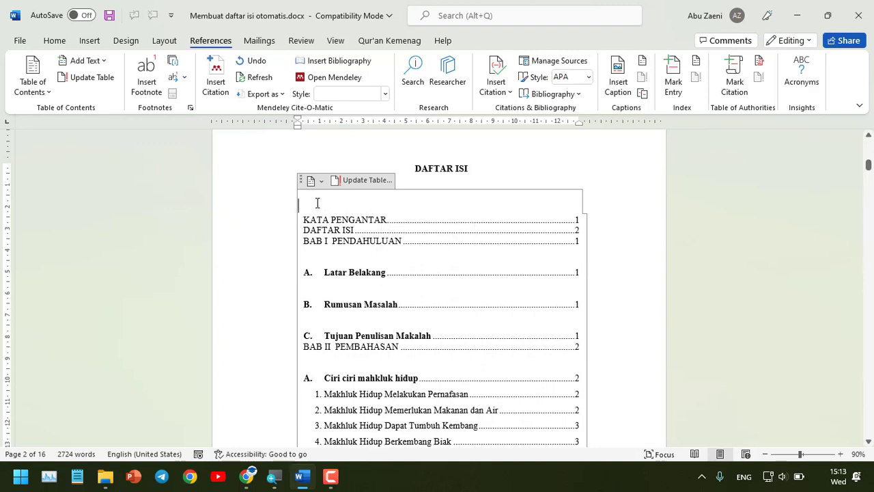
{"action": "left_click", "coordinate": [360, 268]}
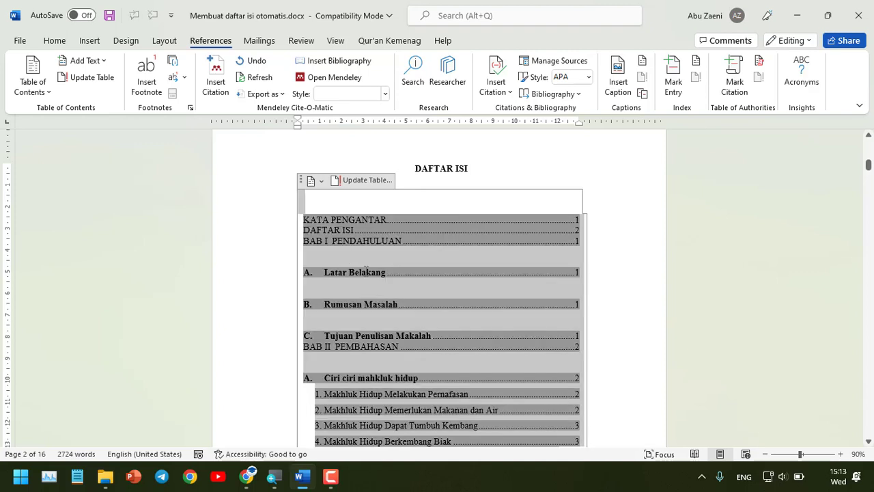
{"action": "scroll", "coordinate": [331, 261], "scroll_direction": "down", "scroll_amount": 12}
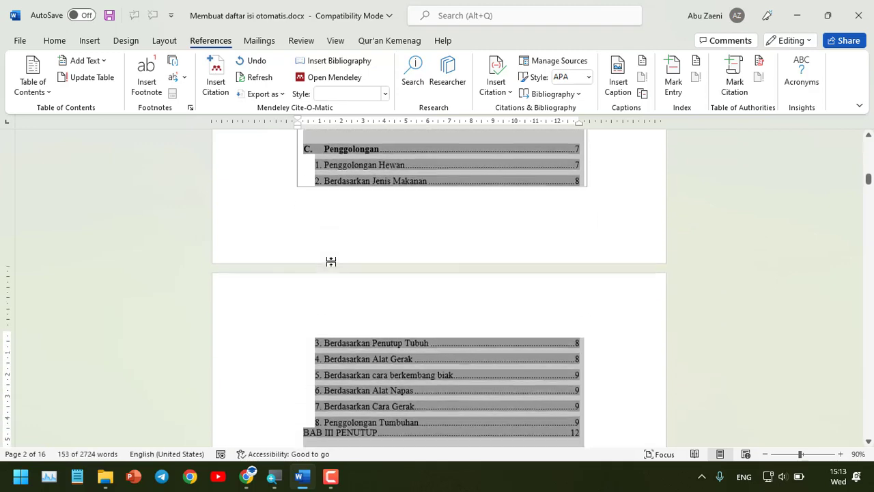
{"action": "scroll", "coordinate": [331, 262], "scroll_direction": "down", "scroll_amount": 5}
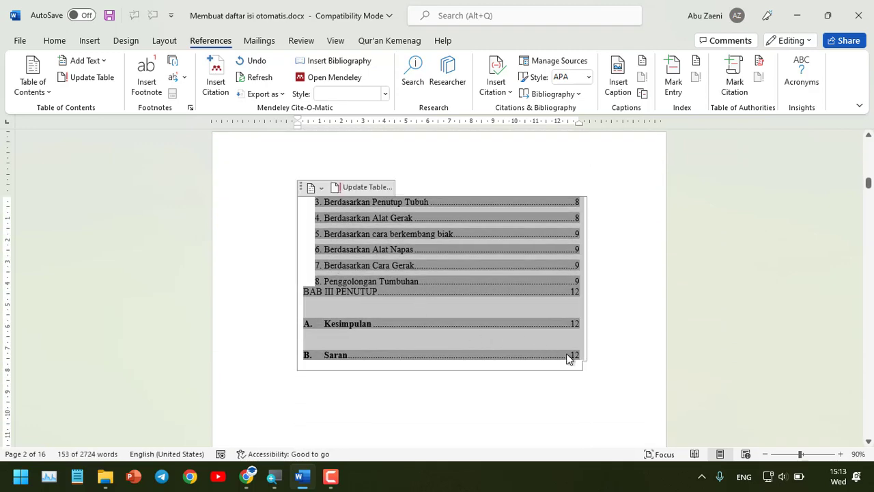
{"action": "scroll", "coordinate": [566, 352], "scroll_direction": "up", "scroll_amount": 5}
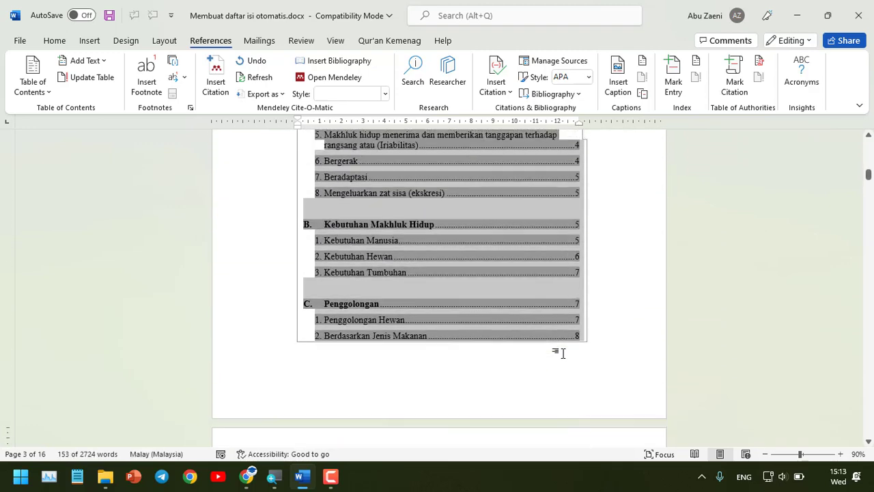
{"action": "scroll", "coordinate": [561, 352], "scroll_direction": "up", "scroll_amount": 8}
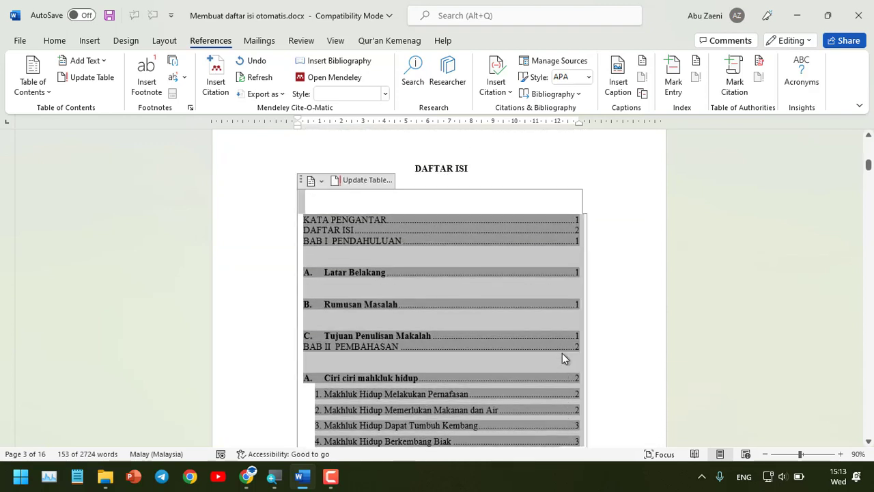
{"action": "scroll", "coordinate": [562, 353], "scroll_direction": "up", "scroll_amount": 1}
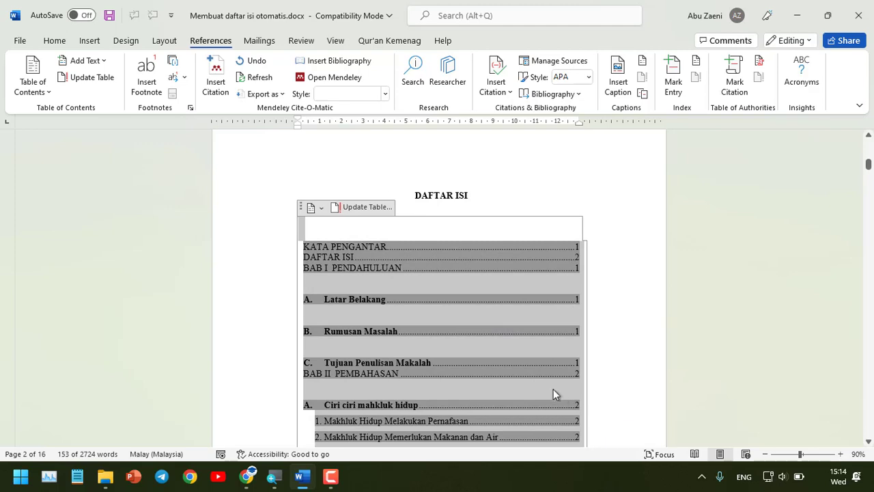
{"action": "scroll", "coordinate": [553, 389], "scroll_direction": "down", "scroll_amount": 4}
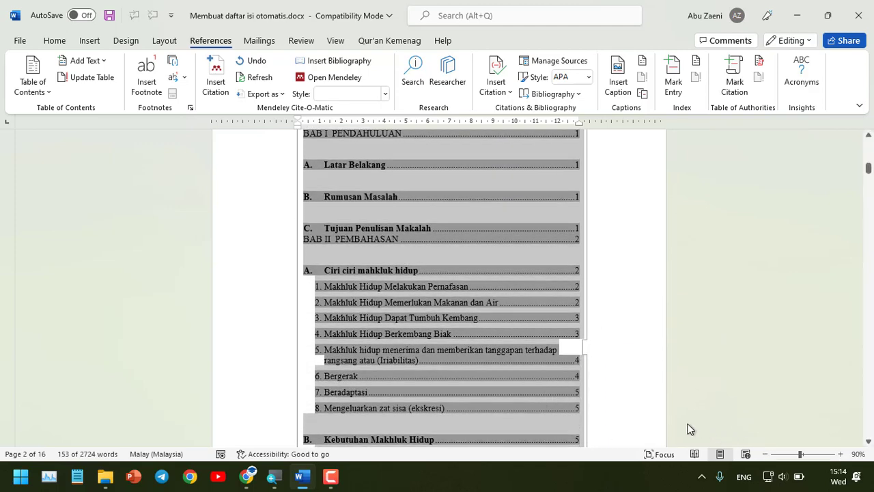
{"action": "scroll", "coordinate": [581, 400], "scroll_direction": "down", "scroll_amount": 6}
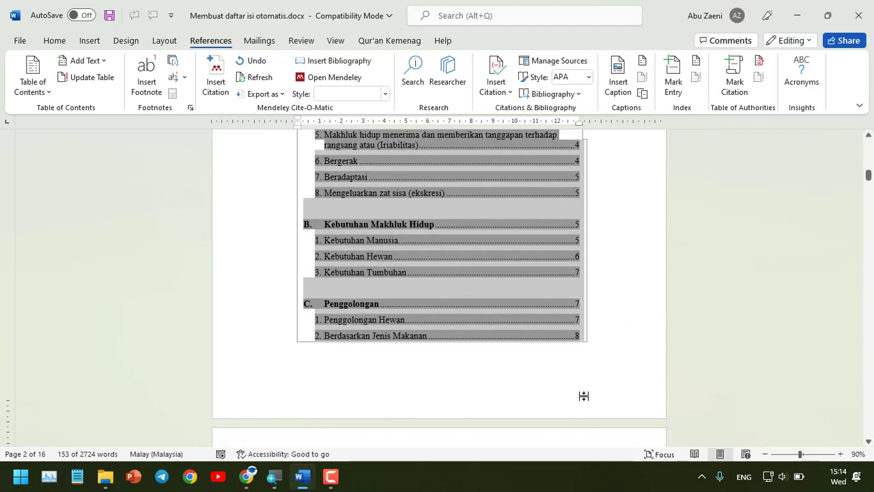
{"action": "scroll", "coordinate": [583, 396], "scroll_direction": "down", "scroll_amount": 5}
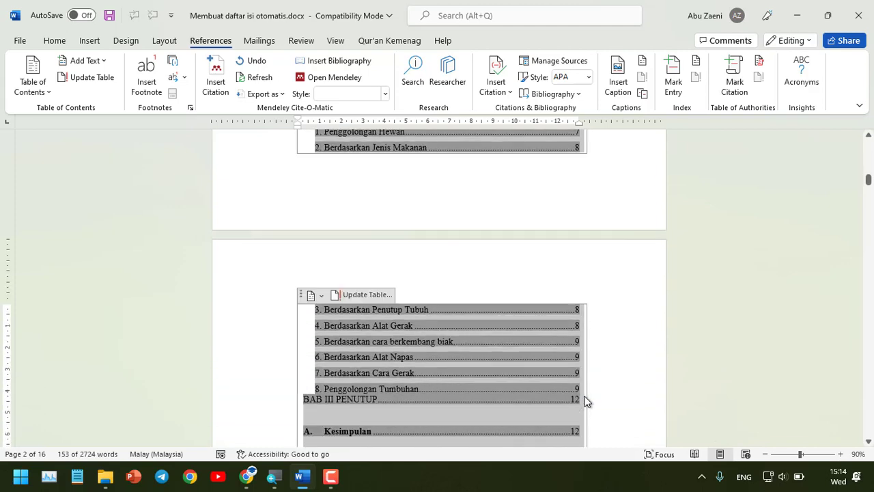
{"action": "scroll", "coordinate": [497, 348], "scroll_direction": "up", "scroll_amount": 19}
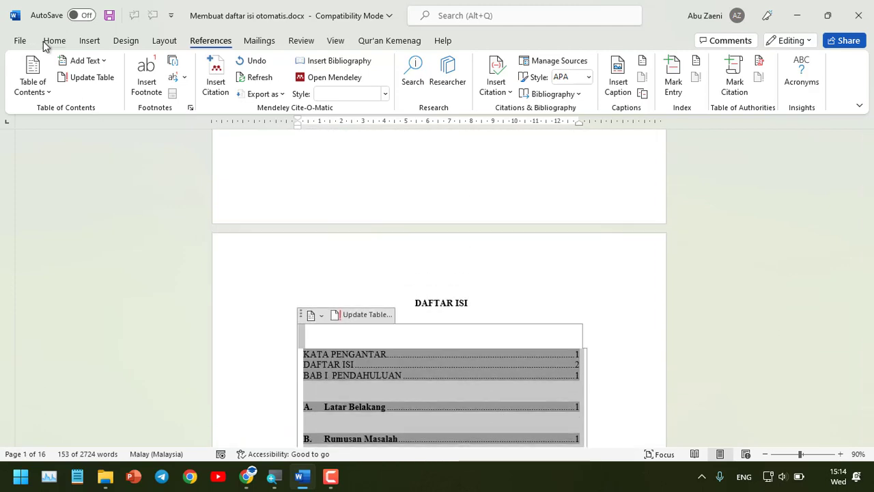
Remove the indent before text and the spacing before paragraphs throughout the table of contents, and suppress space between paragraphs of the same style
{"action": "left_click", "coordinate": [53, 41]}
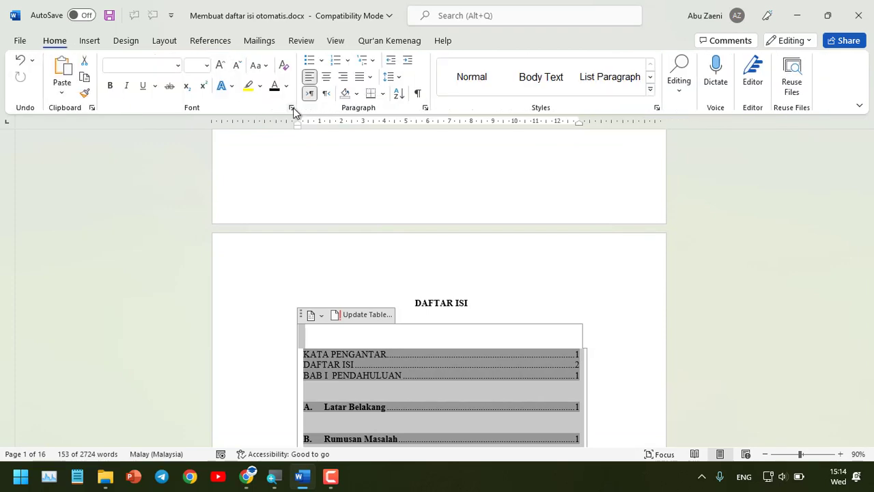
{"action": "scroll", "coordinate": [474, 260], "scroll_direction": "down", "scroll_amount": 4}
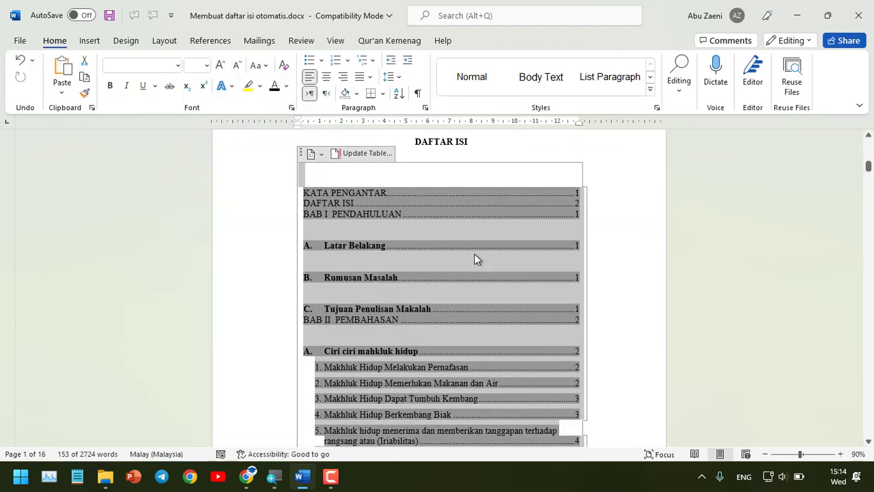
{"action": "left_click", "coordinate": [425, 107]}
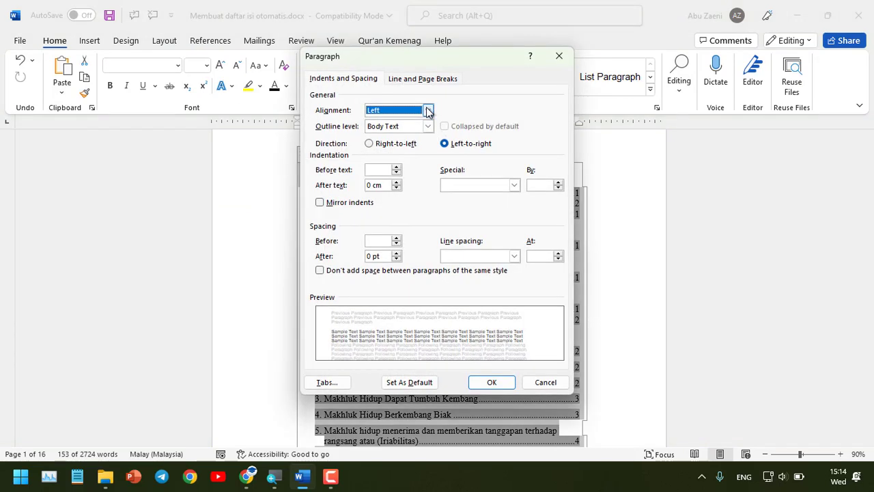
{"action": "left_click_drag", "start_coordinate": [419, 63], "coordinate": [397, 88]}
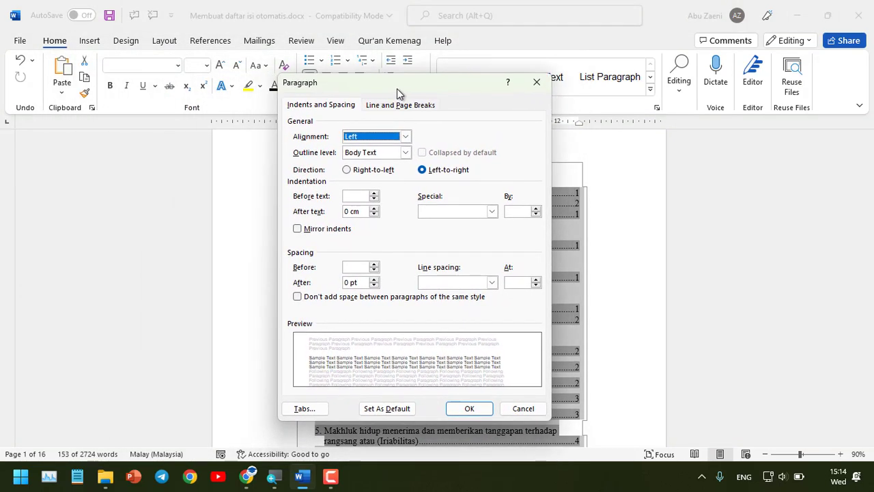
{"action": "left_click", "coordinate": [315, 300]}
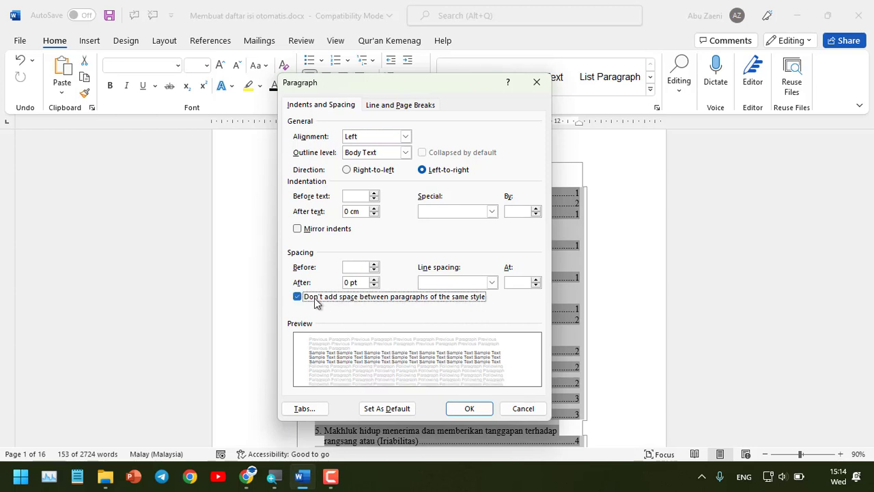
{"action": "left_click", "coordinate": [359, 196]}
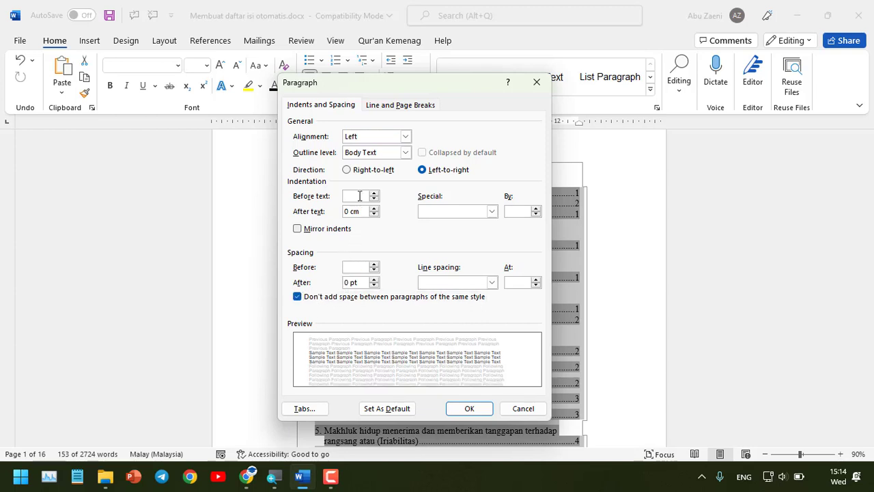
{"action": "left_click", "coordinate": [358, 270]}
{"action": "left_click", "coordinate": [463, 412]}
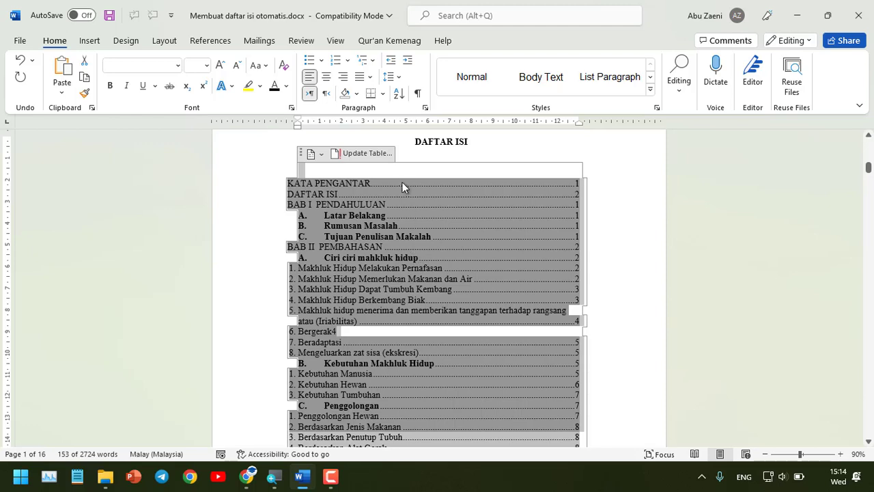
{"action": "left_click", "coordinate": [402, 171]}
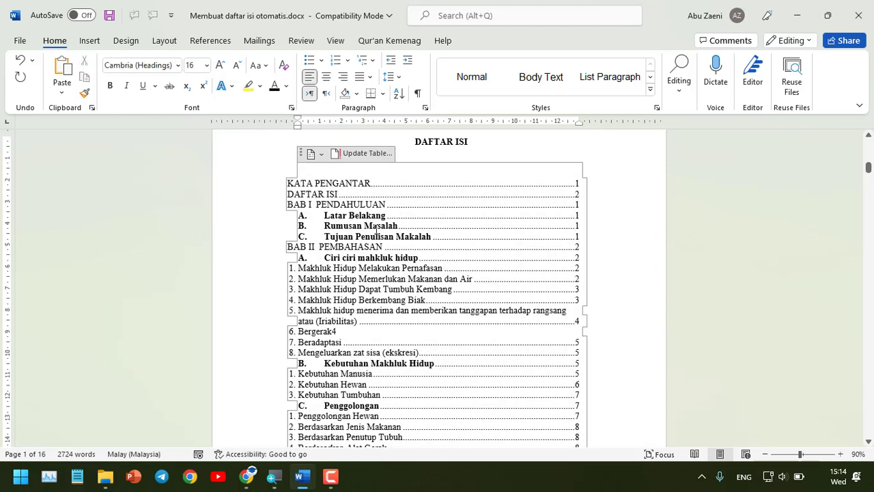
Try 1,5 line spacing on the whole table of contents, and settle on 1,15
{"action": "left_click_drag", "start_coordinate": [303, 172], "coordinate": [364, 272]}
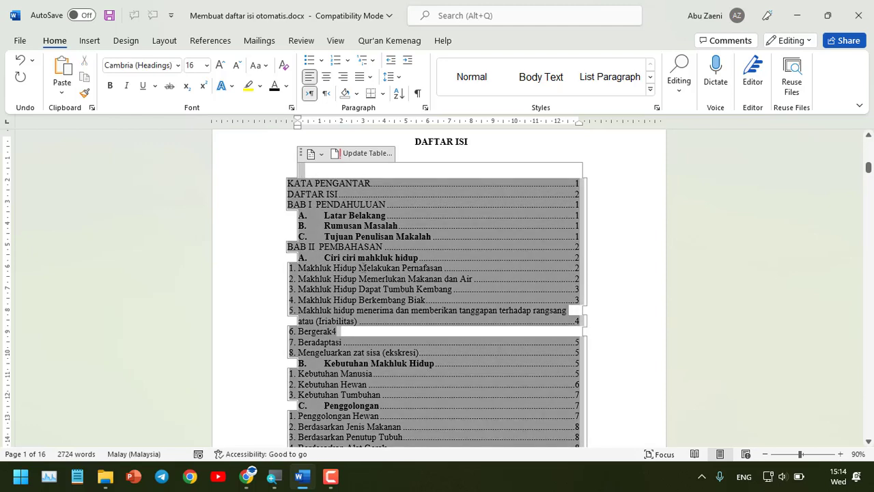
{"action": "scroll", "coordinate": [363, 271], "scroll_direction": "down", "scroll_amount": 4}
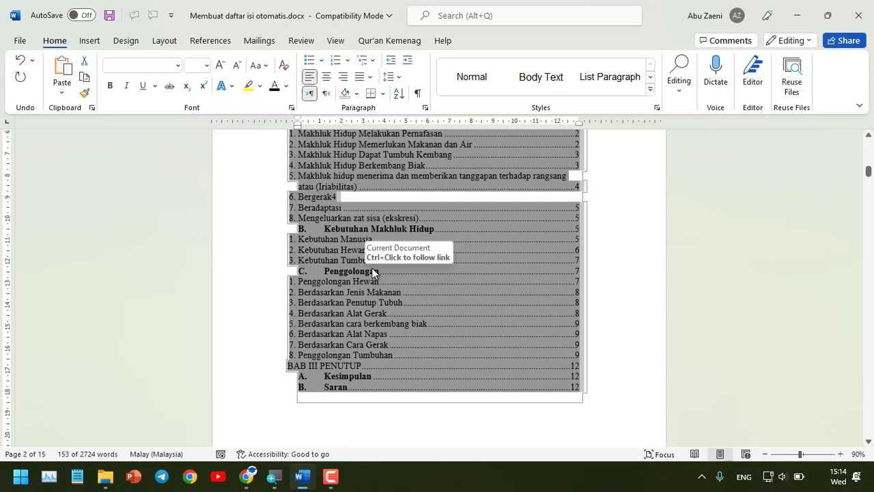
{"action": "scroll", "coordinate": [372, 267], "scroll_direction": "up", "scroll_amount": 4}
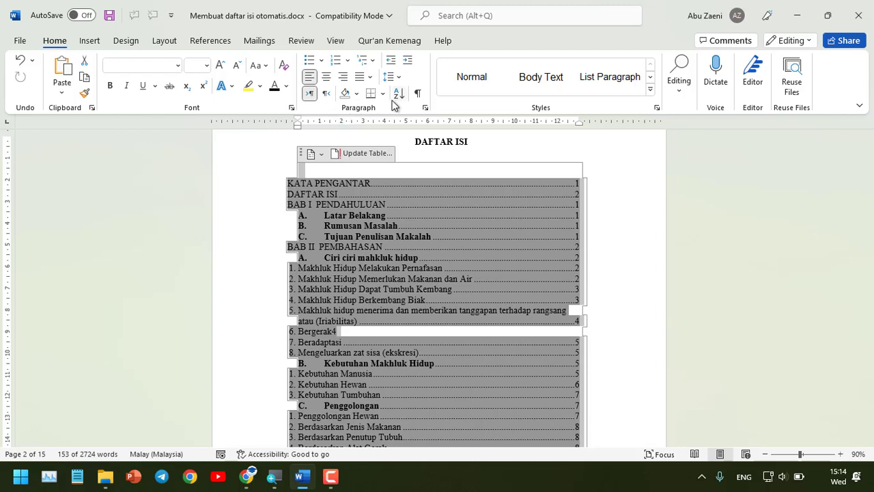
{"action": "left_click", "coordinate": [393, 76]}
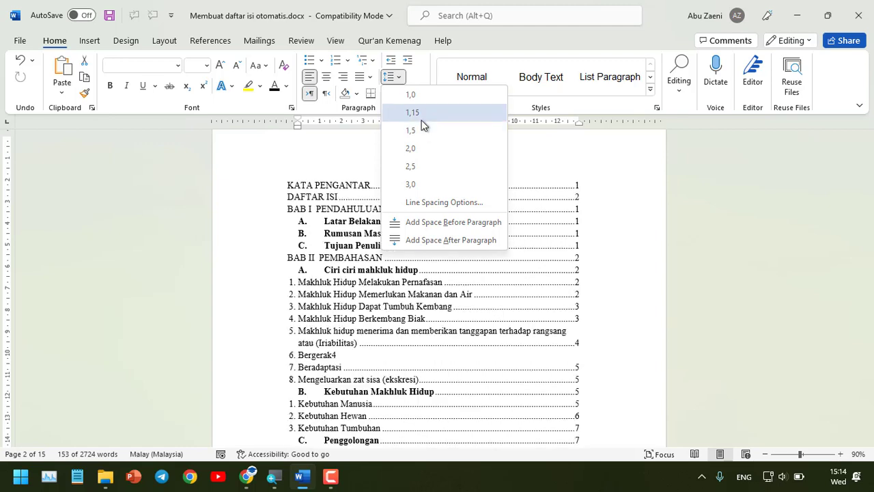
{"action": "left_click", "coordinate": [421, 130]}
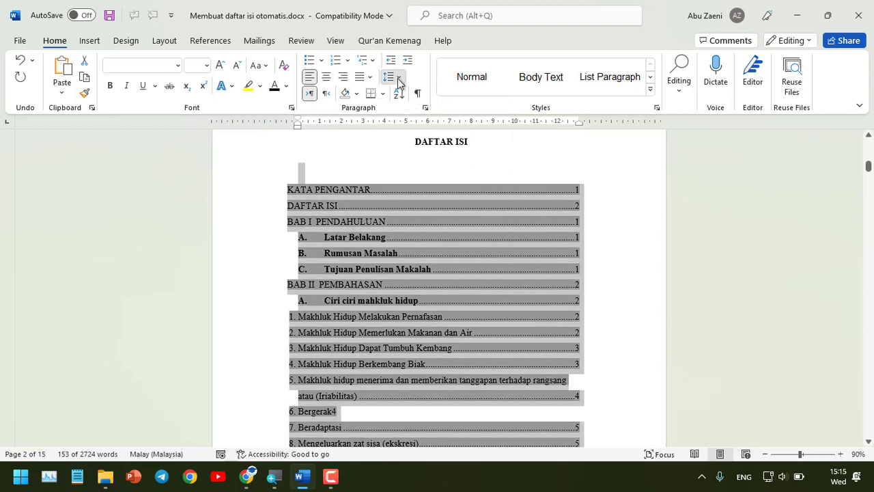
{"action": "left_click", "coordinate": [391, 77]}
{"action": "left_click", "coordinate": [416, 117]}
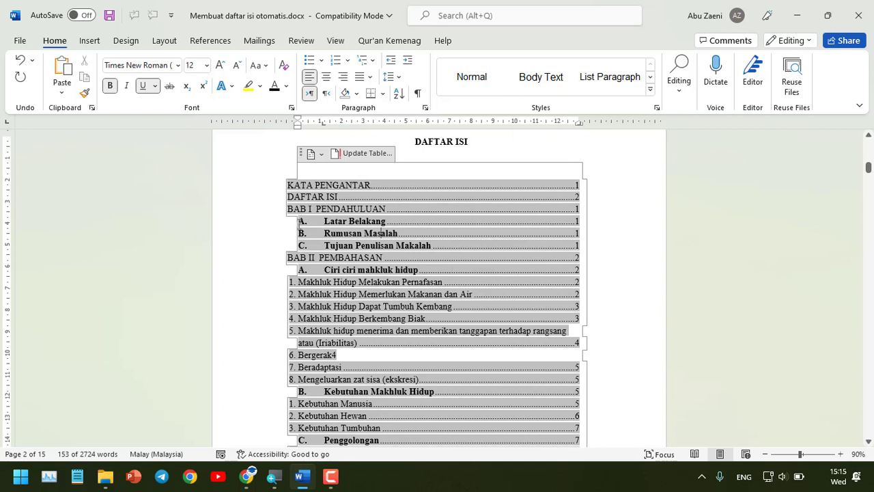
Increase the indent of the eight numbered sub-points under Ciri ciri mahkluk hidup by two levels
{"action": "left_click", "coordinate": [290, 281]}
{"action": "left_click_drag", "start_coordinate": [289, 281], "coordinate": [430, 380]}
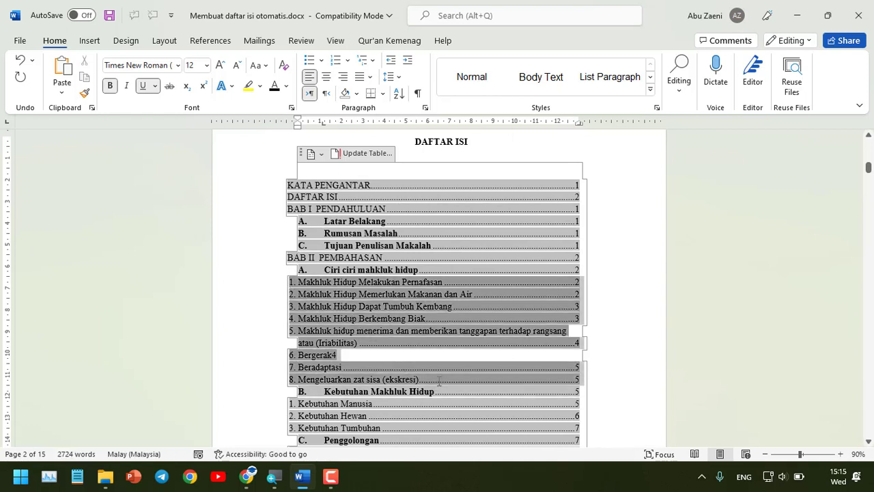
{"action": "left_click", "coordinate": [407, 61]}
{"action": "left_click", "coordinate": [407, 61]}
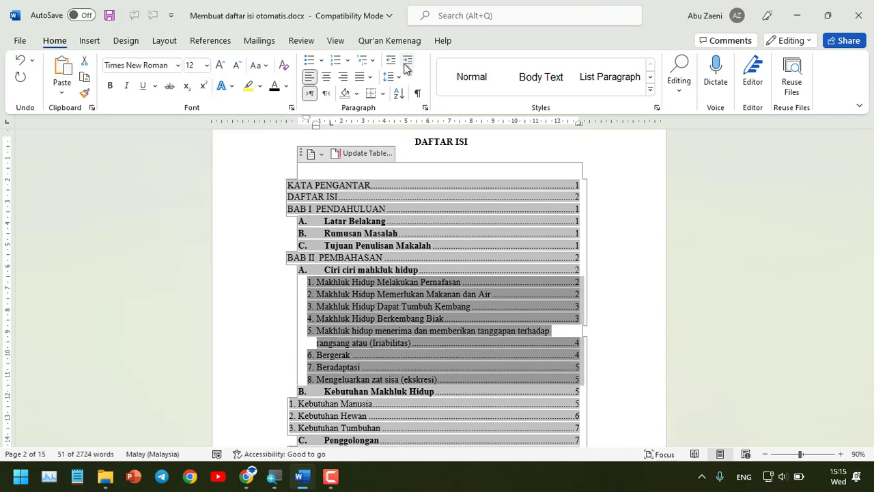
Increase the indent of the three numbered sub-points under Kebutuhan Makhluk Hidup by two levels
{"action": "scroll", "coordinate": [398, 276], "scroll_direction": "down", "scroll_amount": 3}
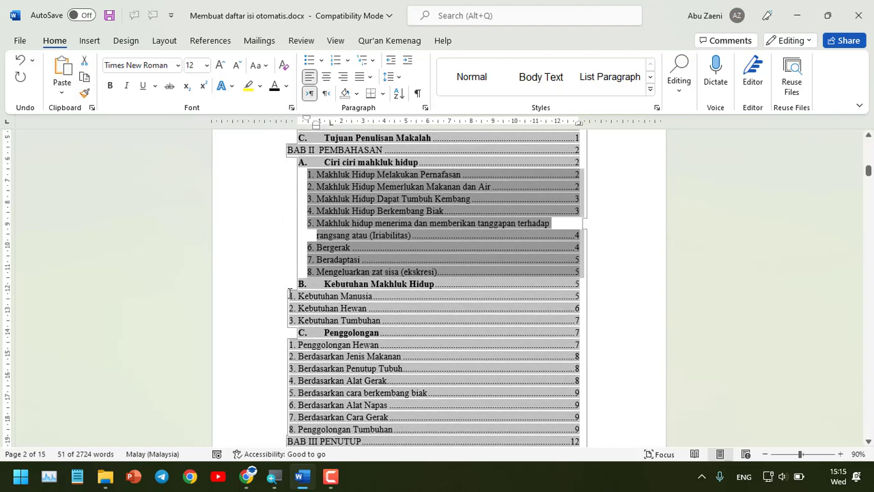
{"action": "left_click", "coordinate": [290, 294]}
{"action": "left_click_drag", "start_coordinate": [290, 293], "coordinate": [362, 315]}
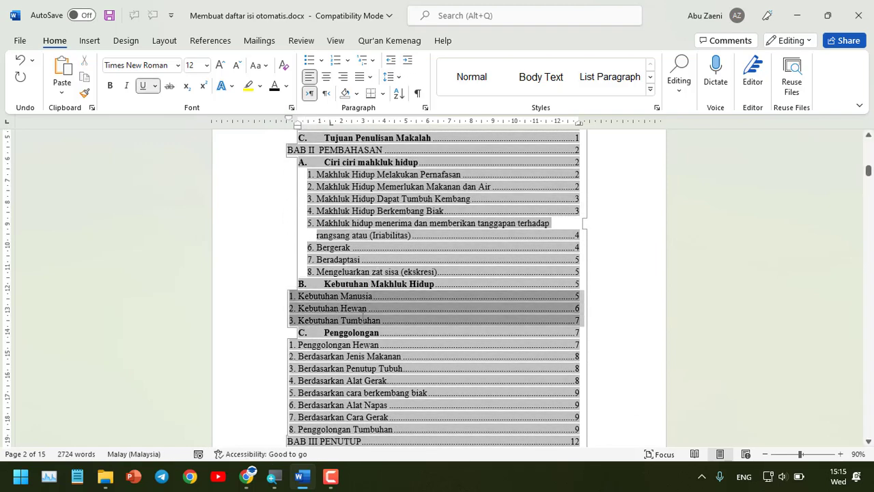
{"action": "left_click", "coordinate": [407, 62]}
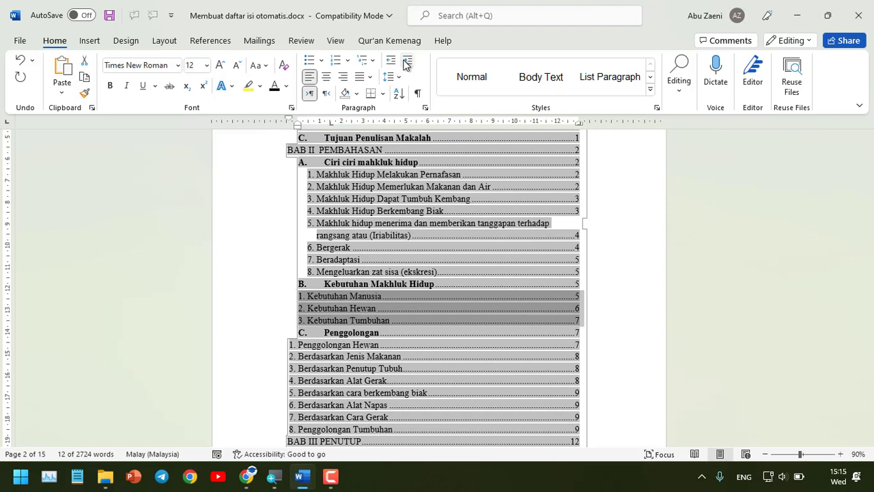
{"action": "left_click", "coordinate": [407, 62]}
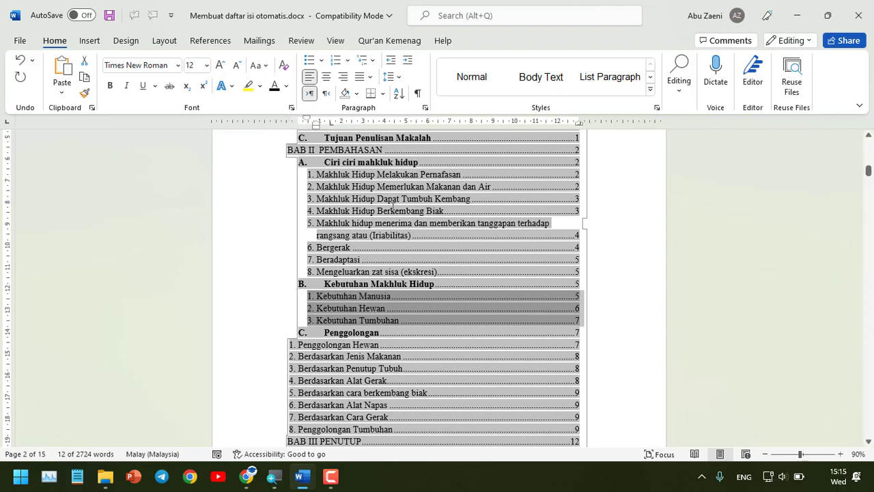
Increase the indent of the eight numbered sub-points under Penggolongan by two levels and clear the selection
{"action": "scroll", "coordinate": [379, 227], "scroll_direction": "down", "scroll_amount": 3}
{"action": "left_click_drag", "start_coordinate": [289, 264], "coordinate": [428, 348]}
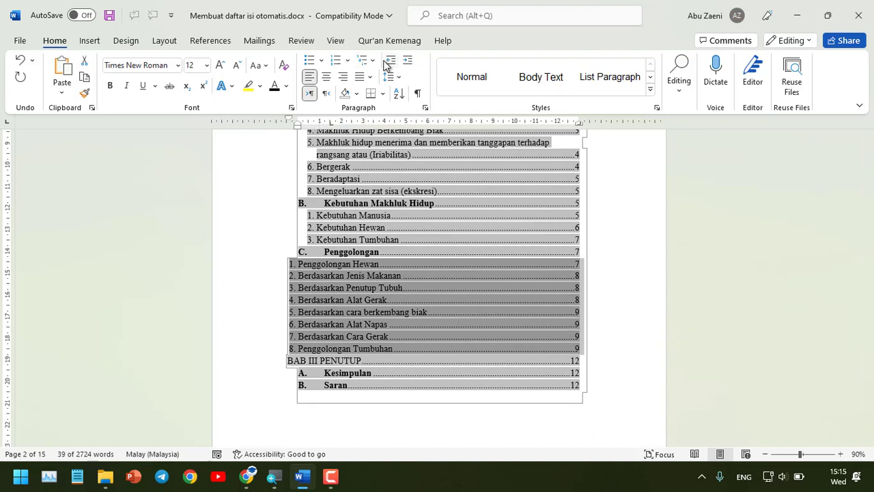
{"action": "left_click", "coordinate": [407, 62]}
{"action": "left_click", "coordinate": [407, 62]}
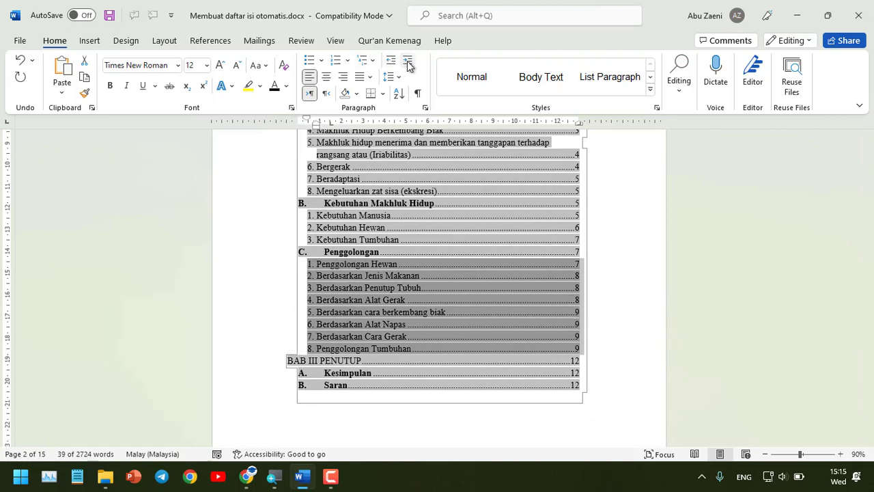
{"action": "left_click", "coordinate": [541, 222]}
{"action": "left_click", "coordinate": [622, 185]}
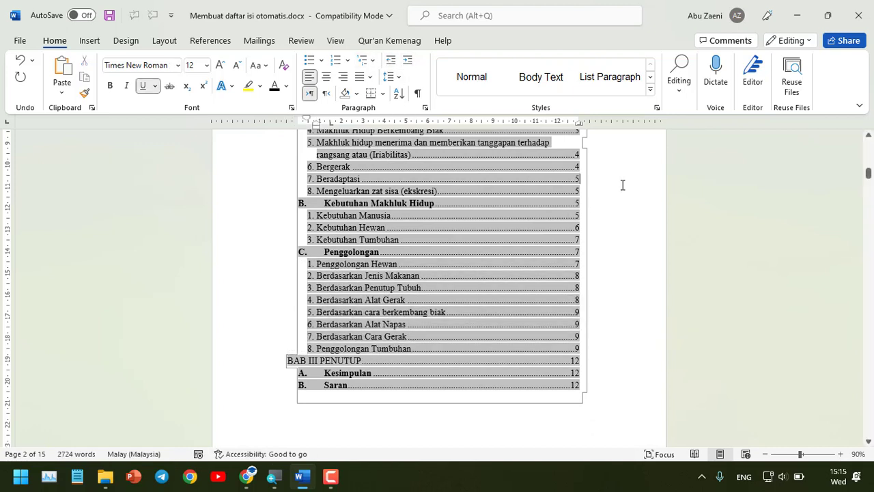
{"action": "double_click", "coordinate": [622, 185]}
{"action": "scroll", "coordinate": [603, 239], "scroll_direction": "up", "scroll_amount": 4}
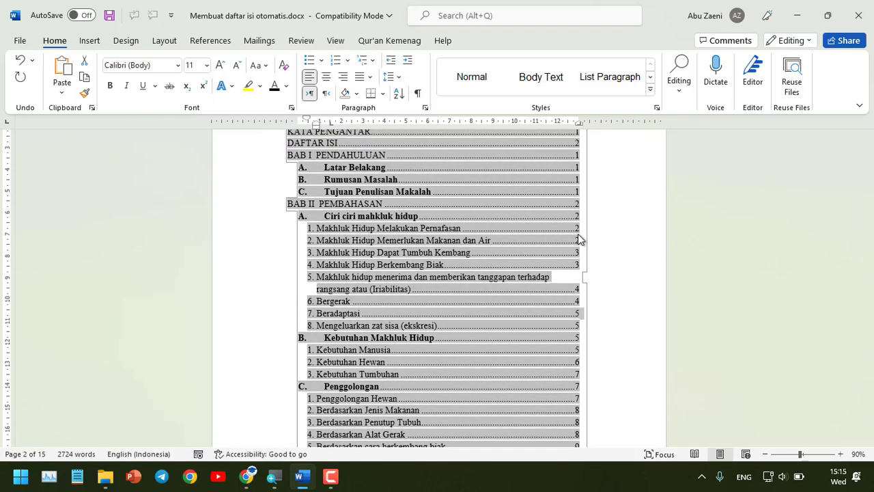
Review the table of contents under DAFTAR ISI, checking the indents and page numbers of its chapter headings and sub-points
{"action": "scroll", "coordinate": [465, 213], "scroll_direction": "up", "scroll_amount": 3}
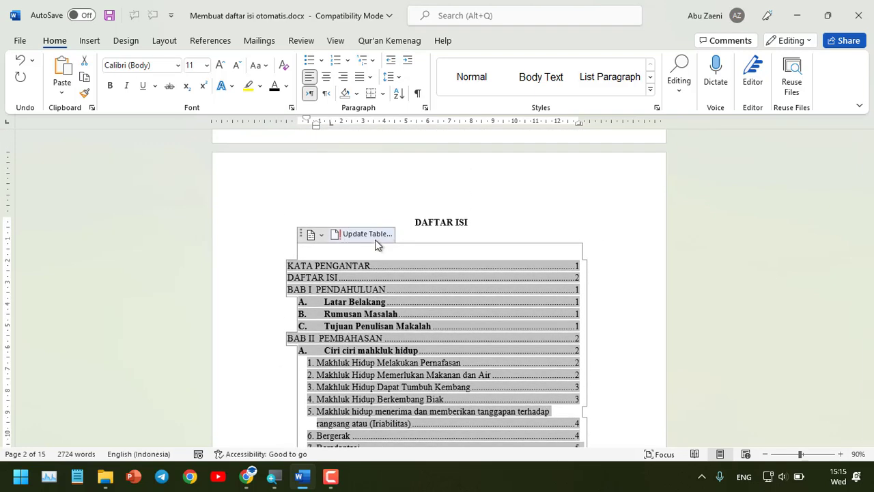
{"action": "left_click", "coordinate": [409, 255]}
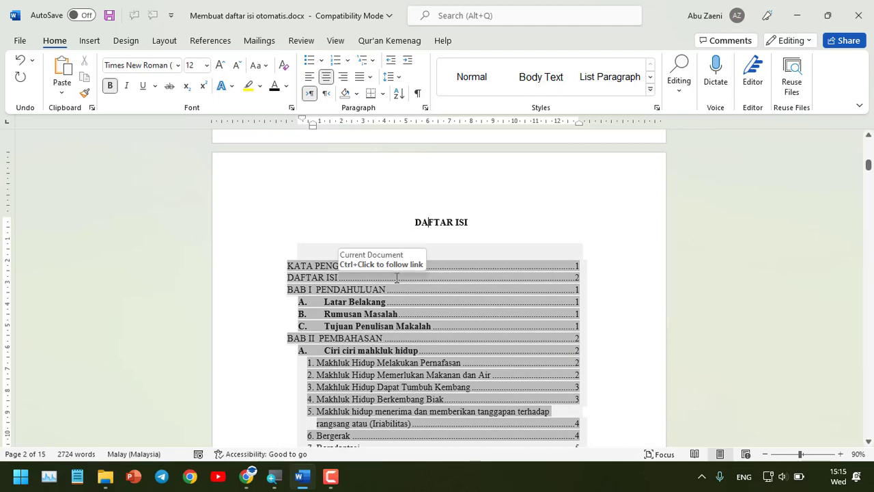
{"action": "left_click", "coordinate": [397, 278]}
{"action": "left_click", "coordinate": [418, 256]}
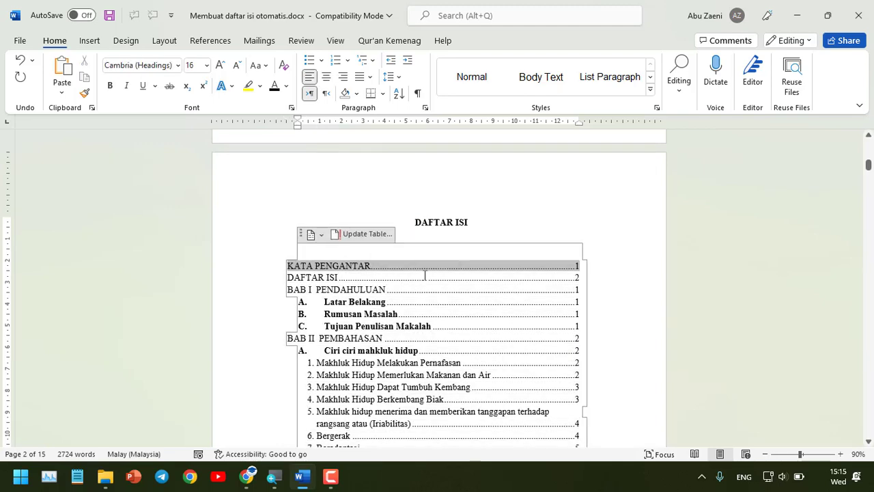
{"action": "left_click", "coordinate": [405, 204]}
{"action": "scroll", "coordinate": [425, 250], "scroll_direction": "down", "scroll_amount": 2}
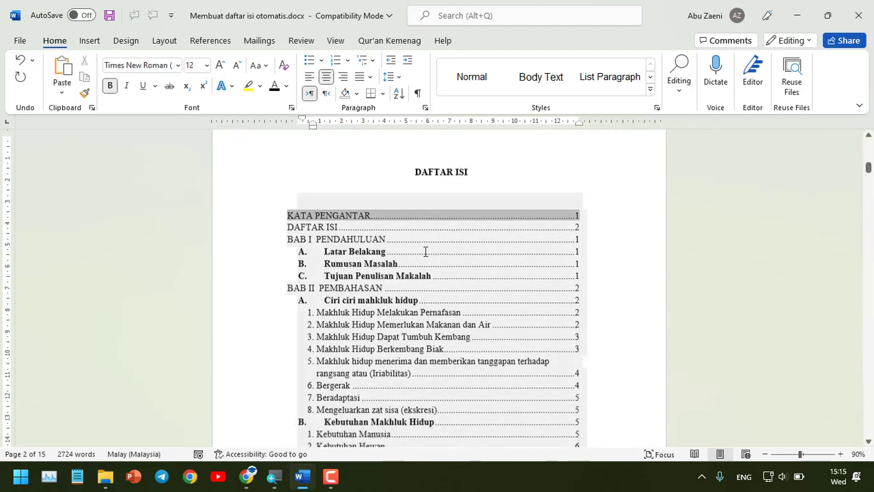
{"action": "left_click", "coordinate": [640, 177]}
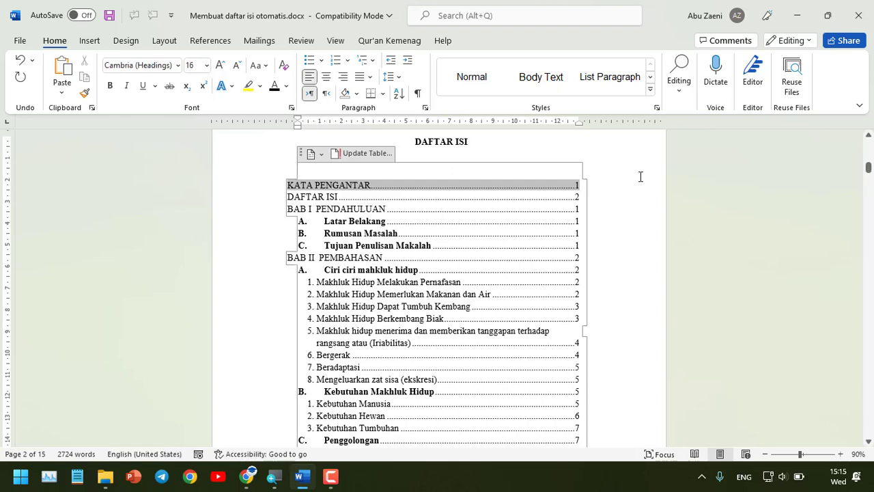
{"action": "scroll", "coordinate": [585, 273], "scroll_direction": "down", "scroll_amount": 1}
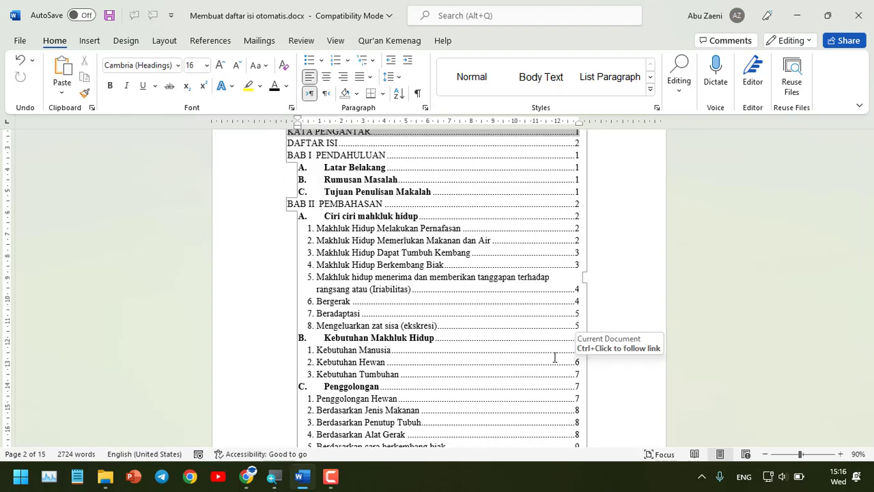